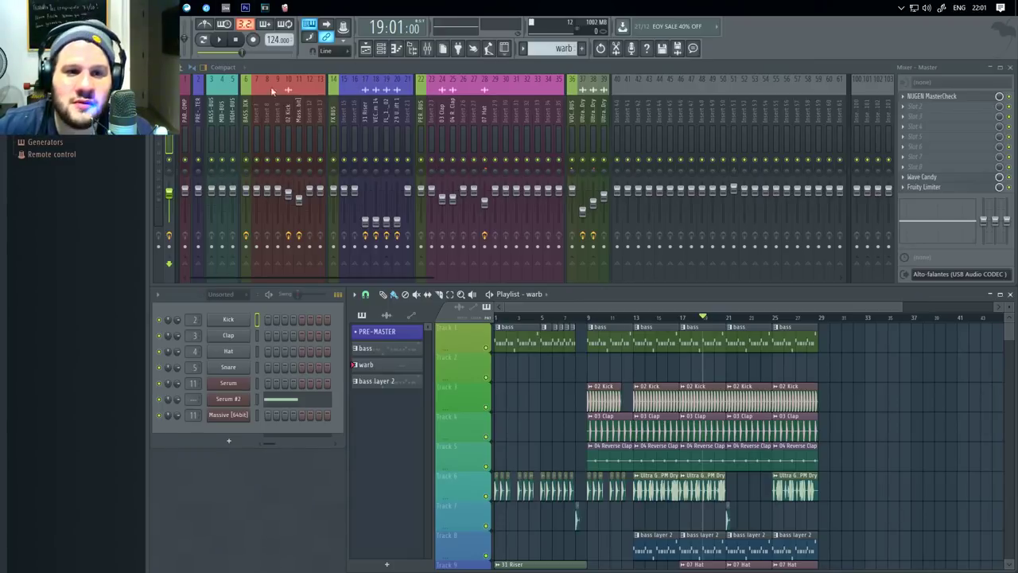
- Switch the mixer to the Extra large layout and select the Insert 9 channel
left_click(223, 66)
left_click(226, 137)
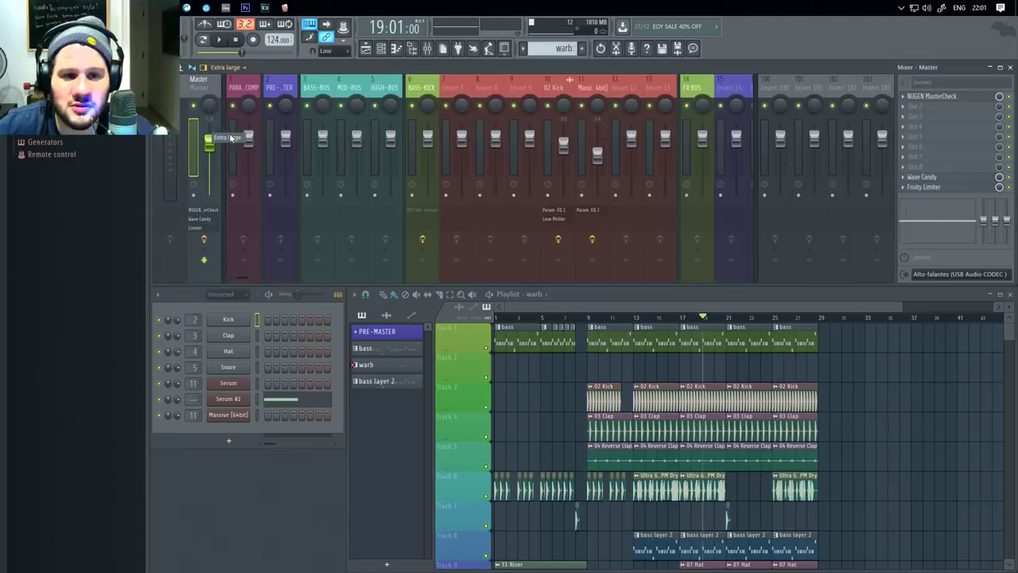
left_click(494, 103)
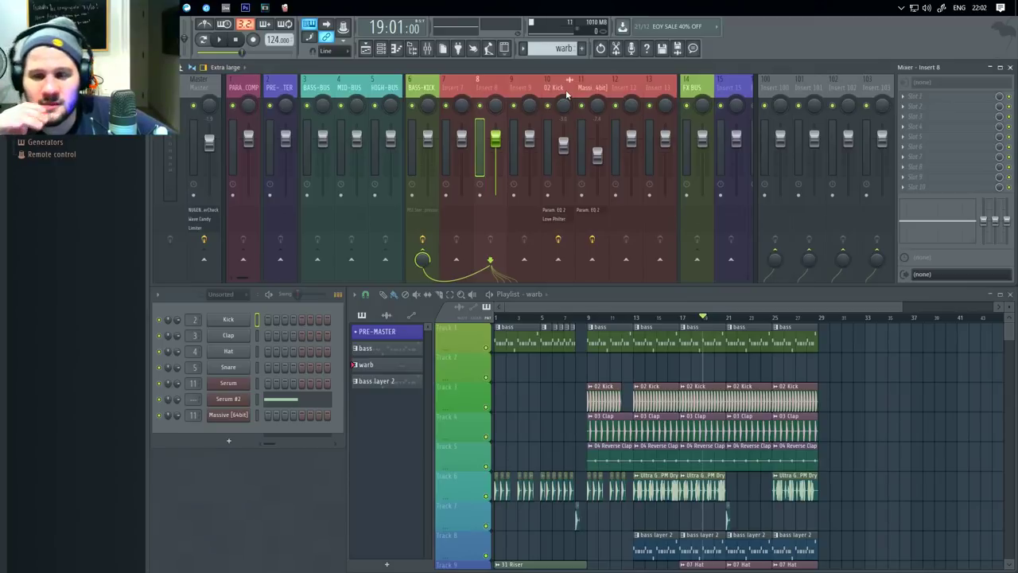
left_click(526, 105)
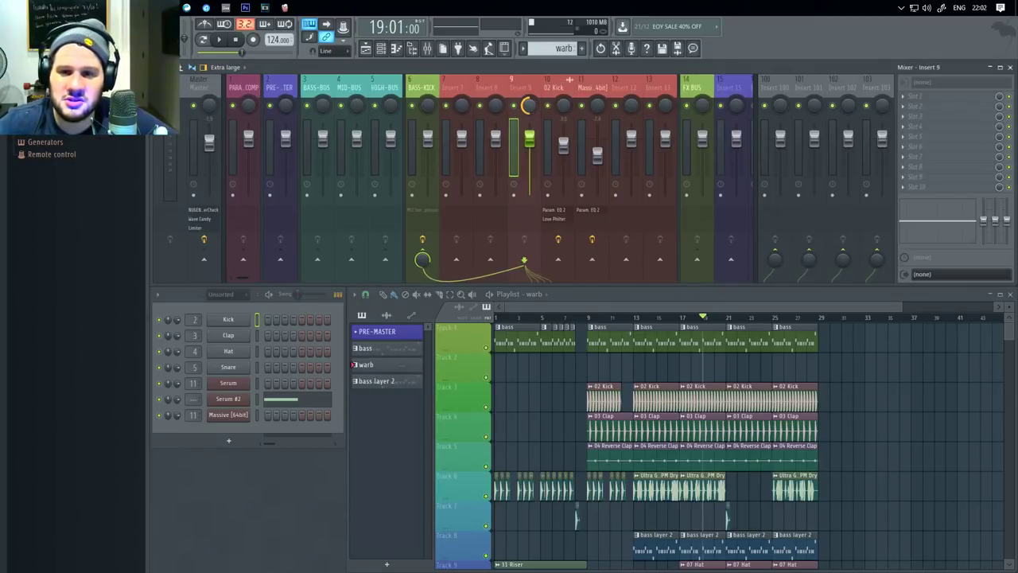
- Try panning the Insert 9 channel to the right and reset its panning to the centre
left_click_drag(529, 105, 529, 62)
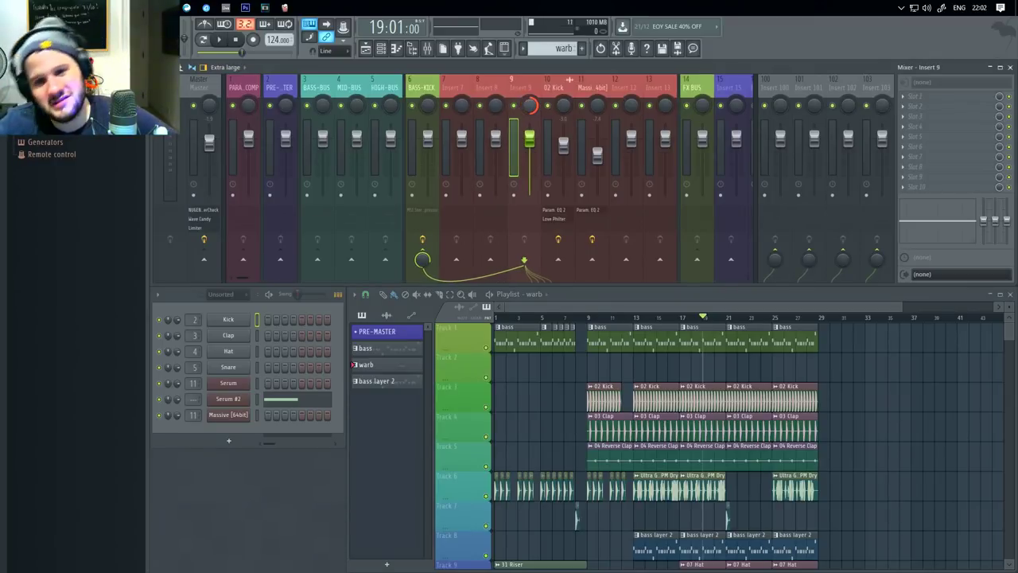
left_click_drag(529, 105, 529, 67)
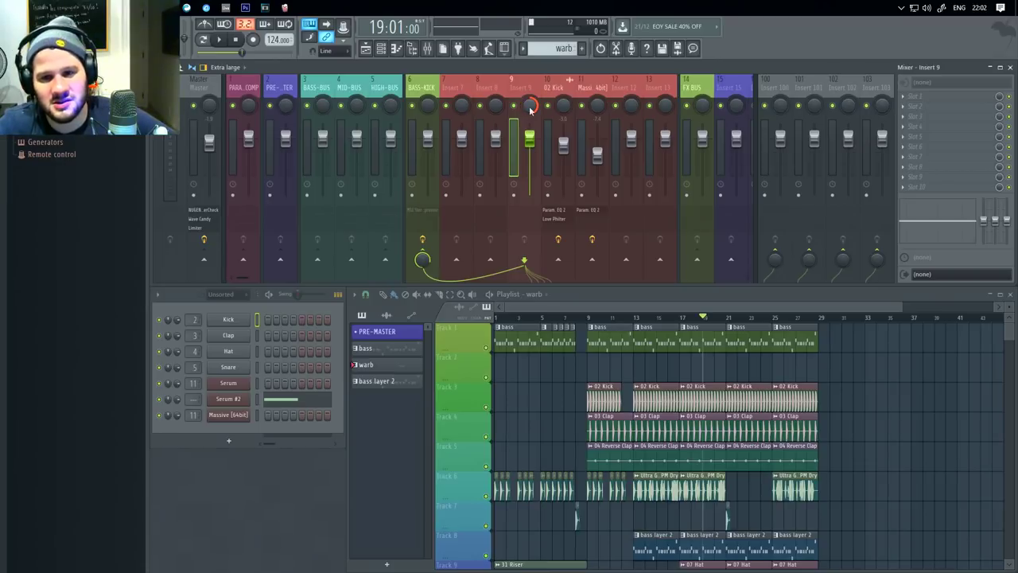
right_click(530, 109)
left_click(553, 111)
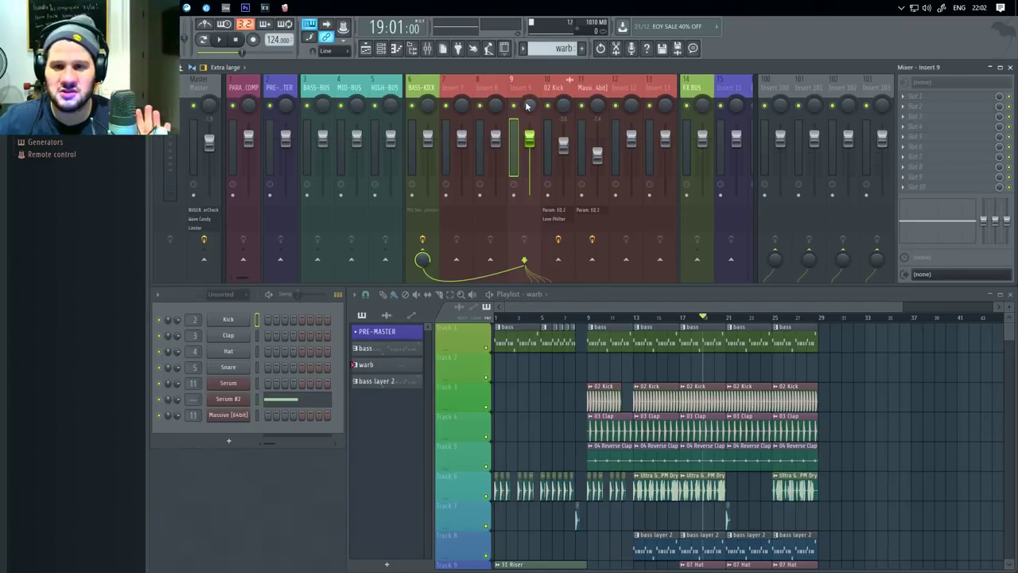
right_click(526, 105)
left_click(540, 110)
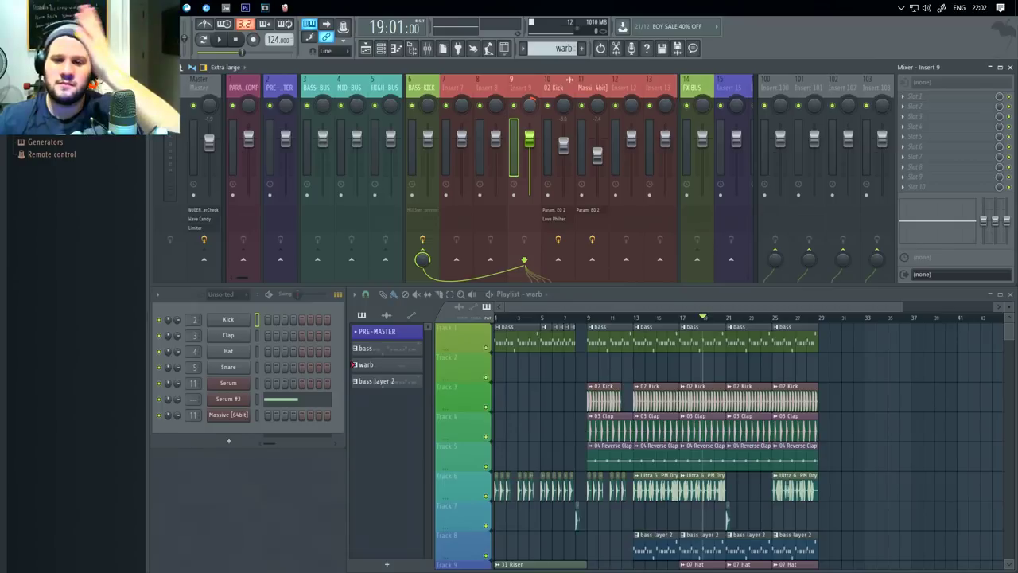
right_click(530, 106)
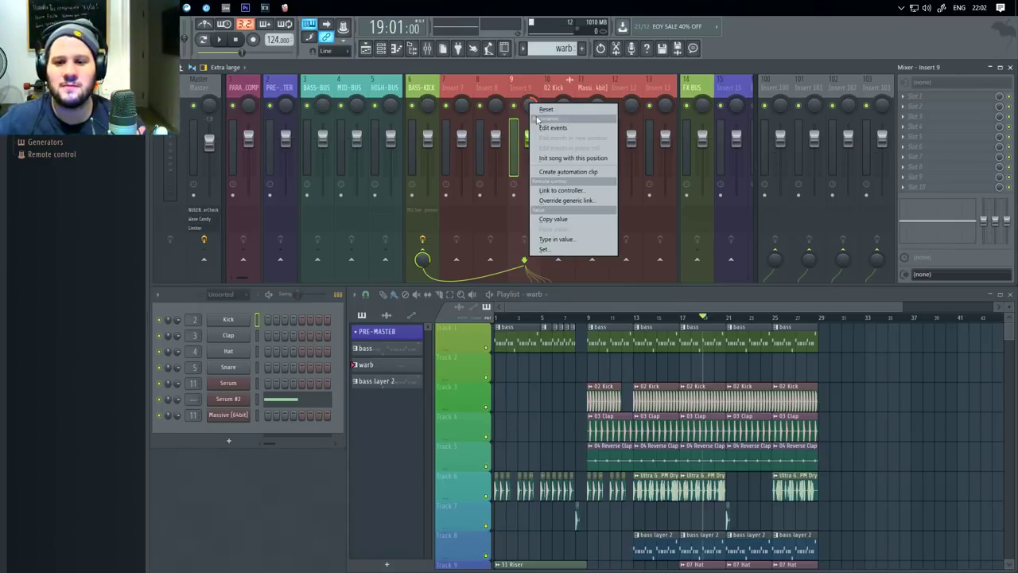
left_click(532, 108)
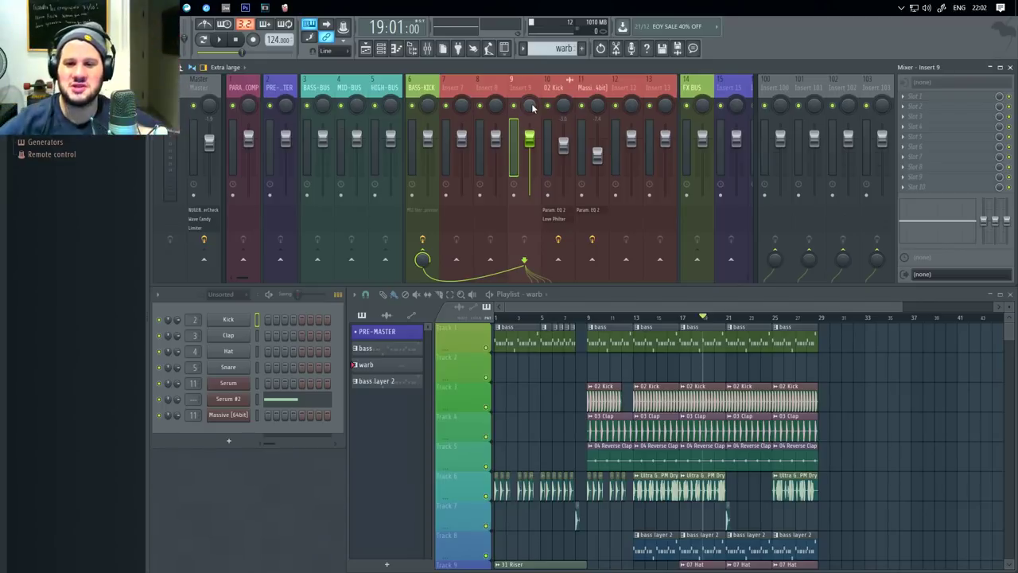
- Set the mixer layout to Compact 2 so that more channels fit in view
left_click(225, 67)
left_click(227, 132)
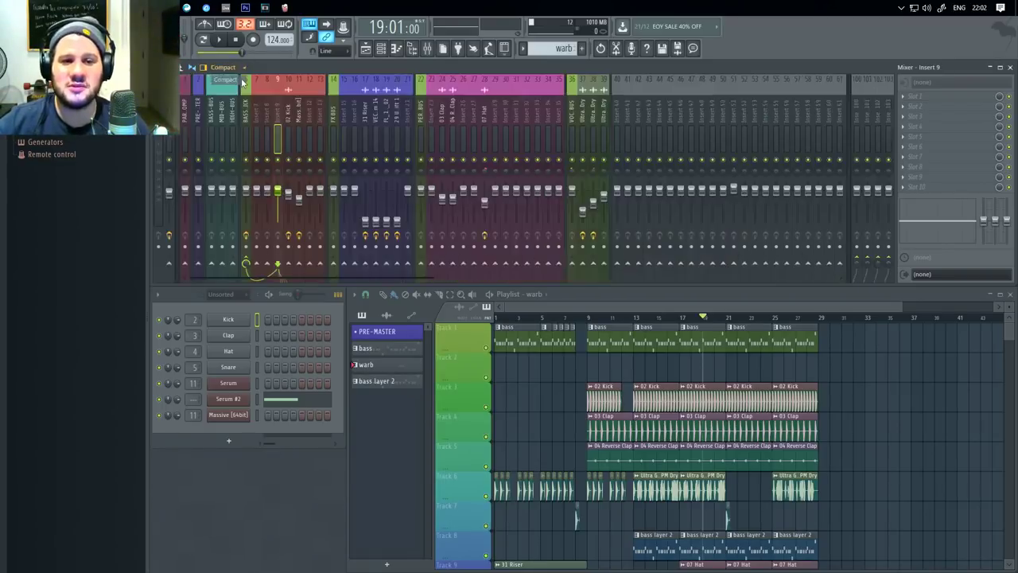
left_click(210, 69)
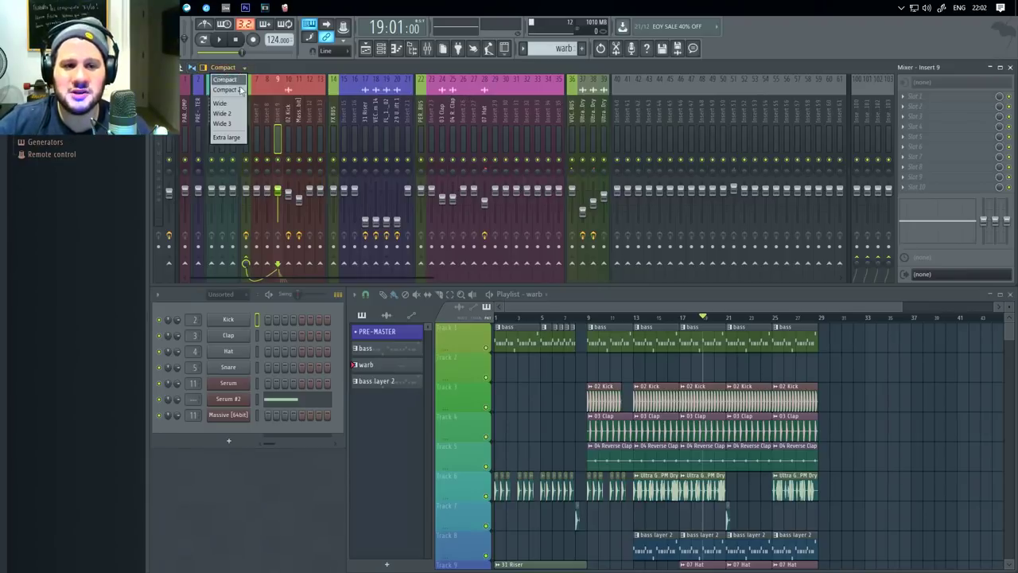
left_click(229, 90)
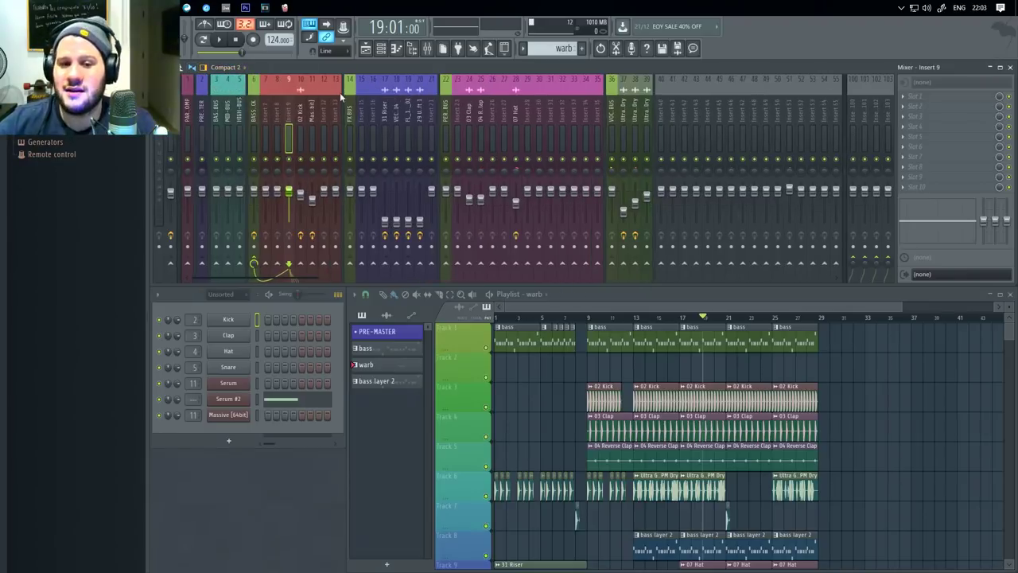
scroll(371, 116, "down", 5)
scroll(272, 84, "up", 5)
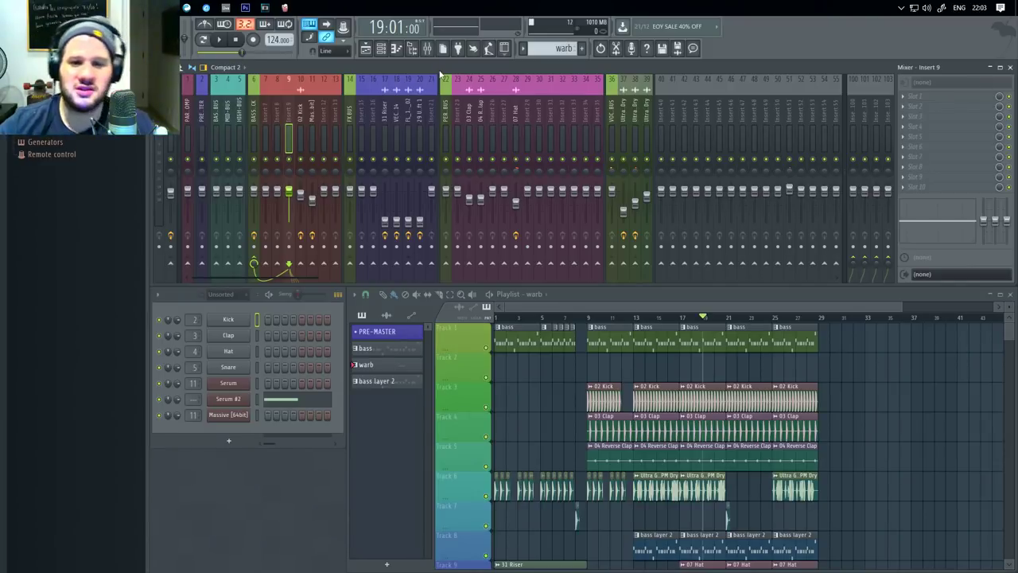
- Examine the 02 Kick, Massive, riser, impact and uplift channels in the mixer one by one
left_click(299, 117)
left_click(313, 114)
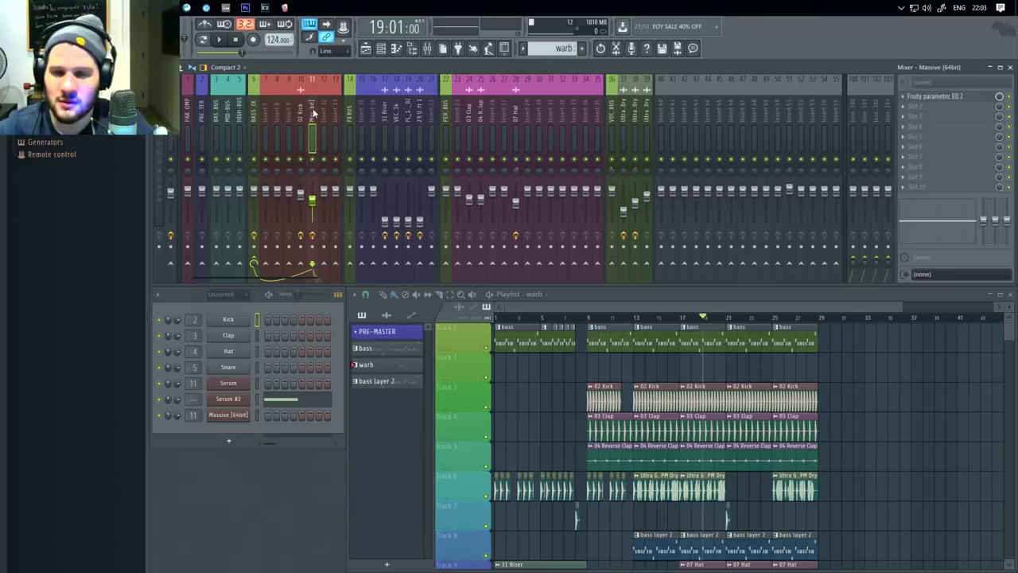
left_click(387, 114)
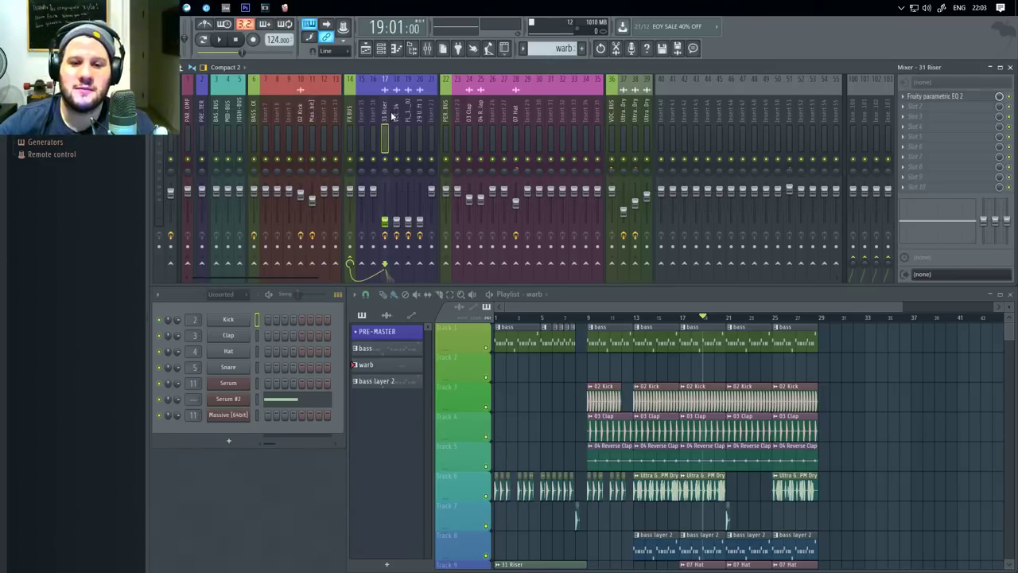
left_click(397, 115)
left_click(408, 113)
left_click(419, 116)
scroll(403, 127, "down", 5)
scroll(401, 125, "up", 5)
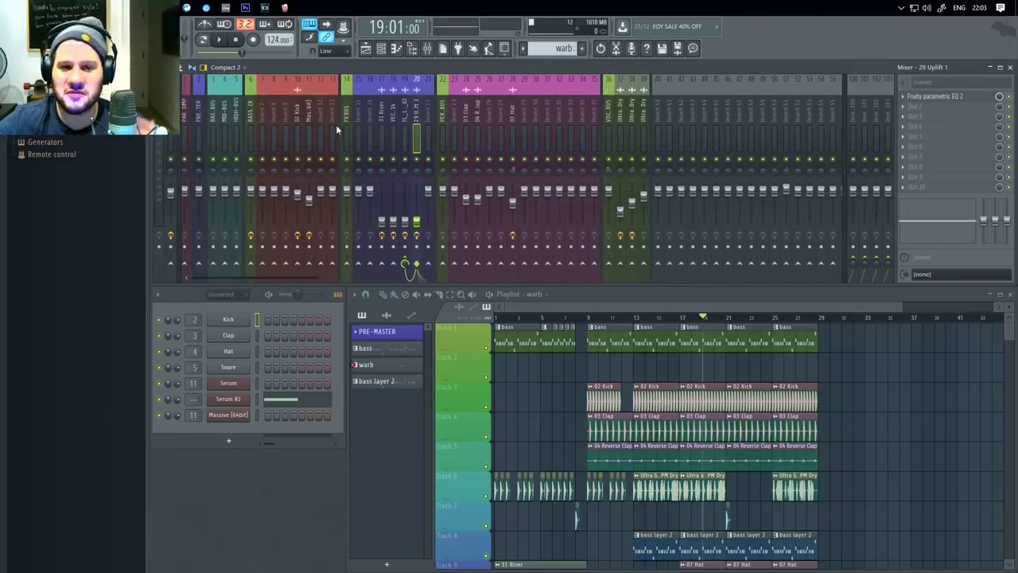
left_click(387, 111)
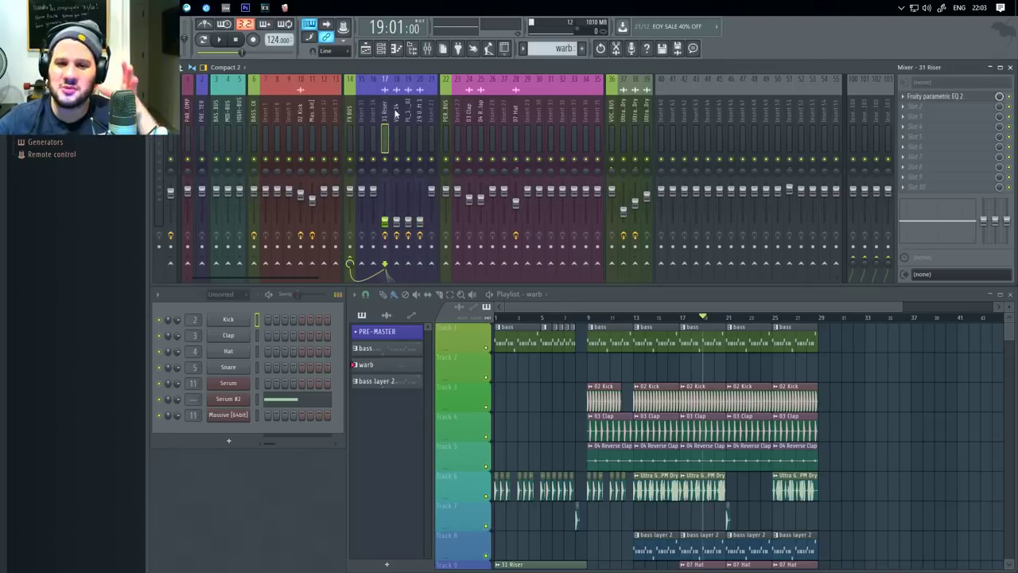
left_click(396, 112)
left_click(408, 115)
left_click(419, 117)
- Examine the clap, reverse clap and hat channels, the vocal bus and the three Ultra G House Vocals channels in the mixer
left_click(469, 115)
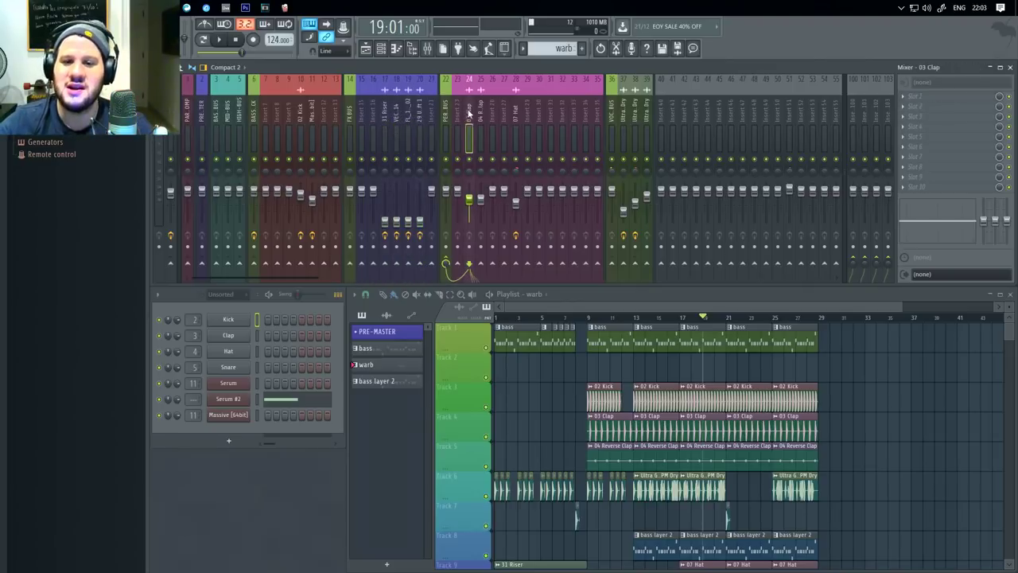
left_click(481, 116)
left_click(516, 120)
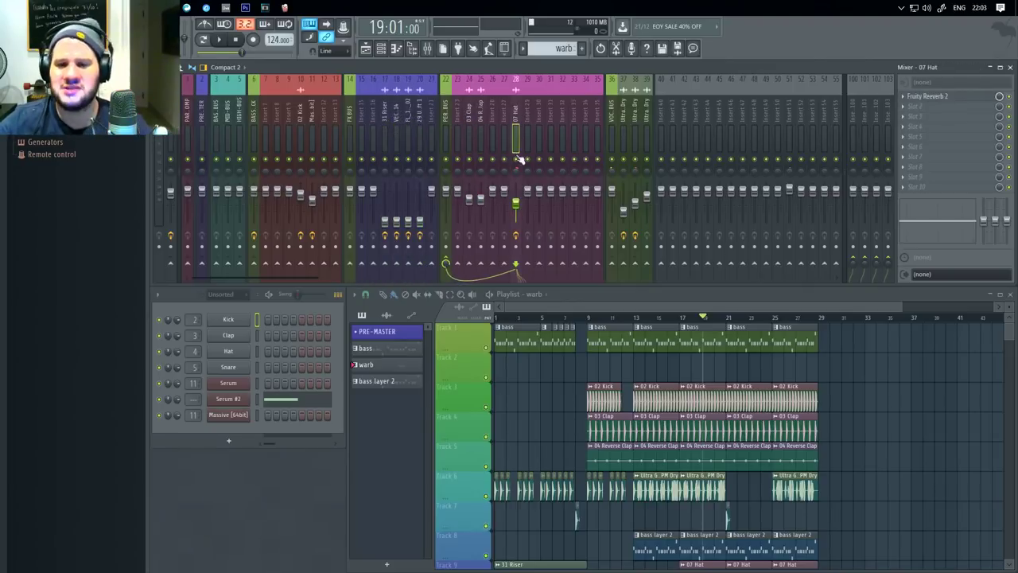
left_click(469, 115)
left_click(480, 116)
left_click(513, 112)
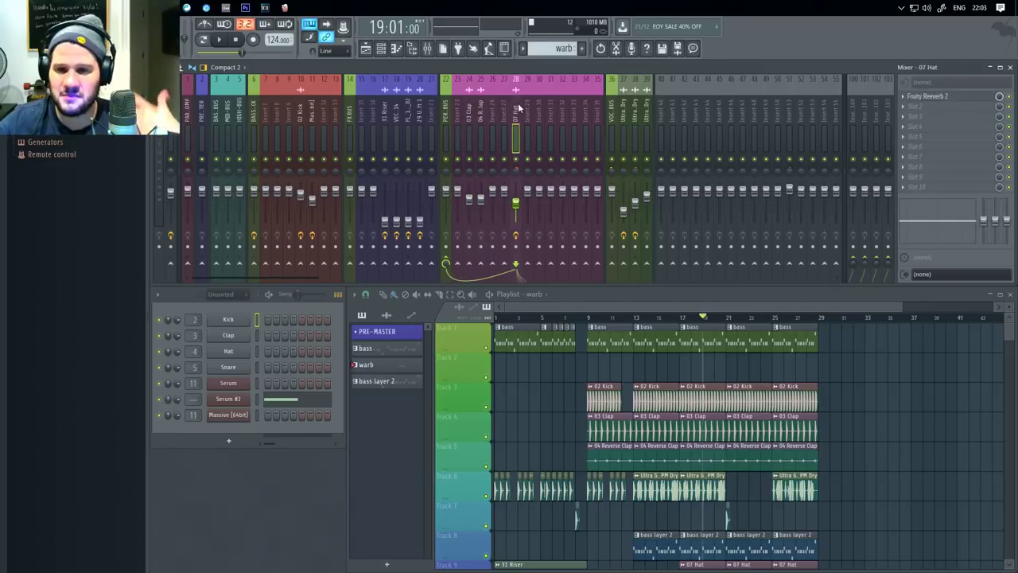
left_click(613, 111)
left_click(625, 112)
left_click(635, 111)
left_click(646, 111)
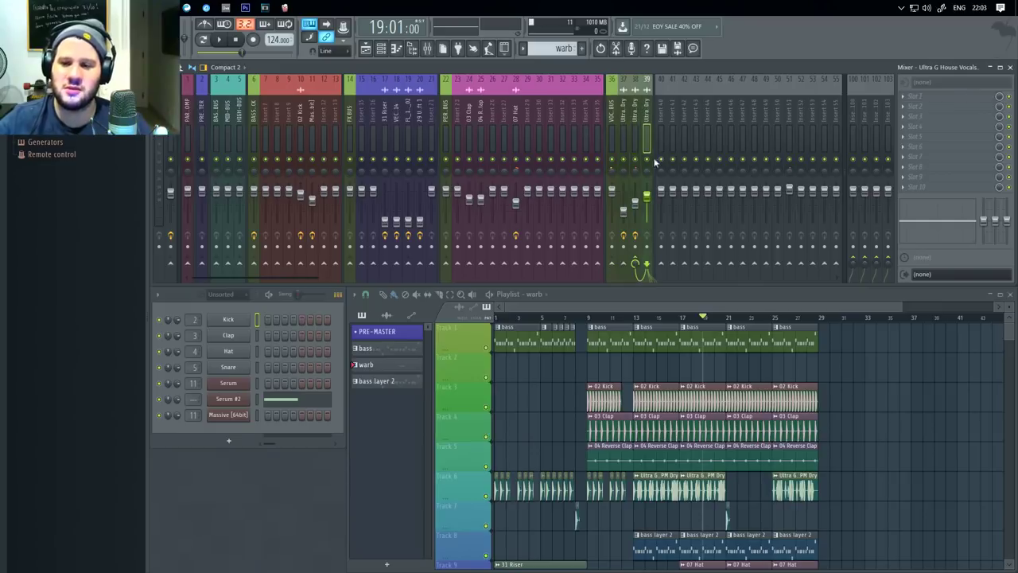
- Select bars 17 to 21 in the playlist as a loop region and start playback
scroll(633, 357, "down", 3)
scroll(541, 391, "up", 1)
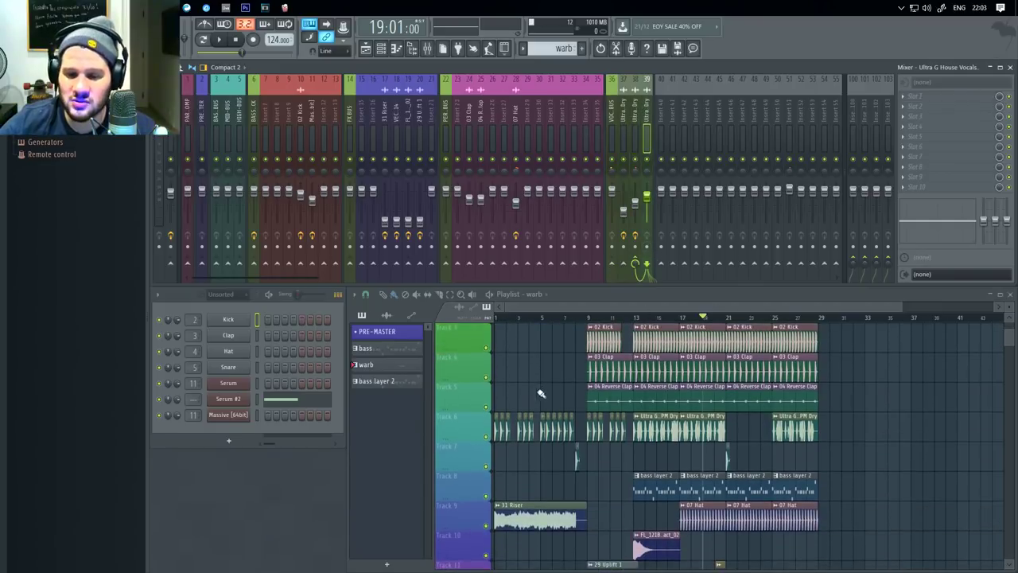
scroll(510, 424, "up", 2)
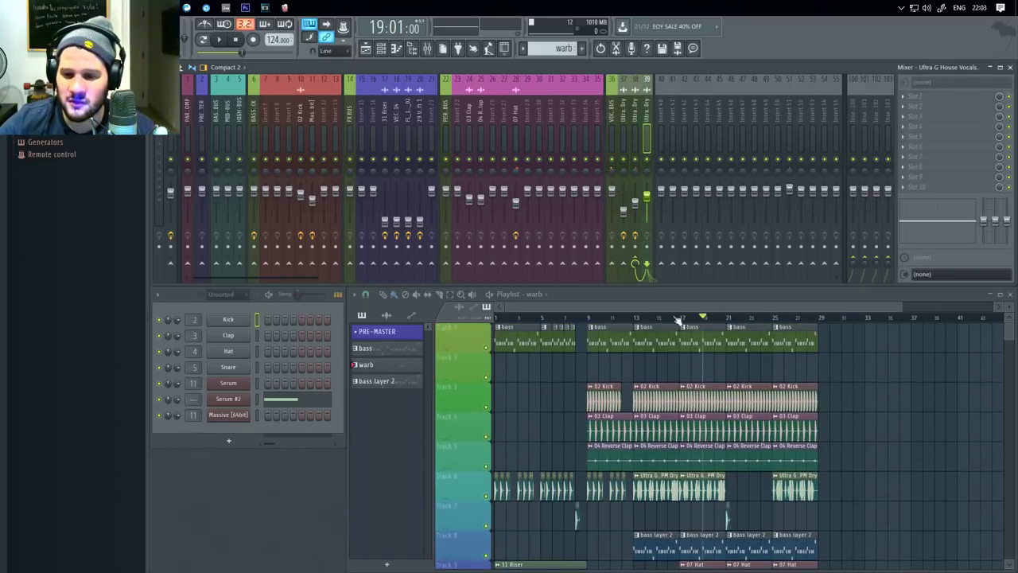
left_click_drag(681, 320, 729, 326)
key("space")
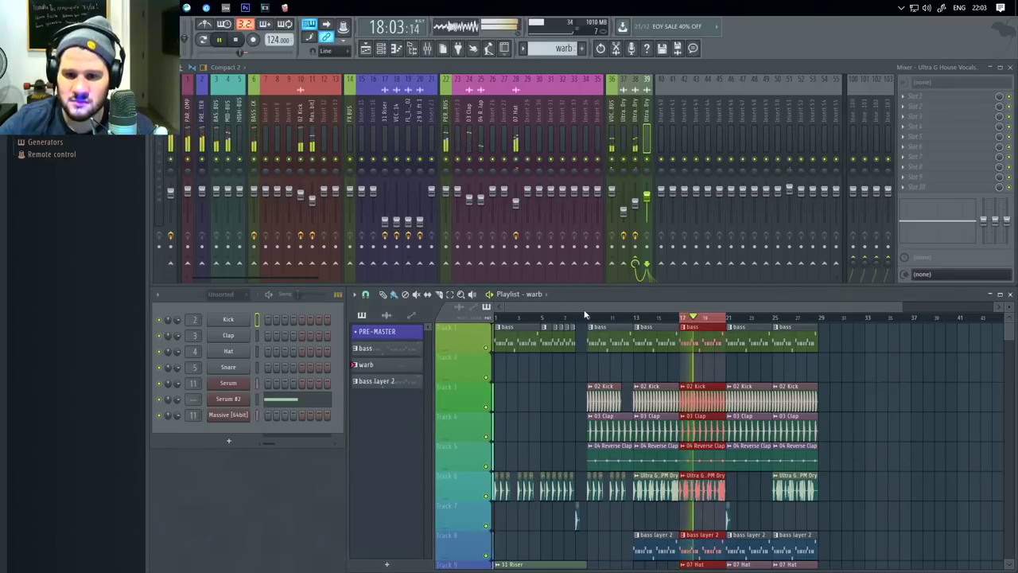
- Try panning the 03 Clap, 04 Reverse Clap and 07 Hat channels to the left during playback
right_click(528, 176)
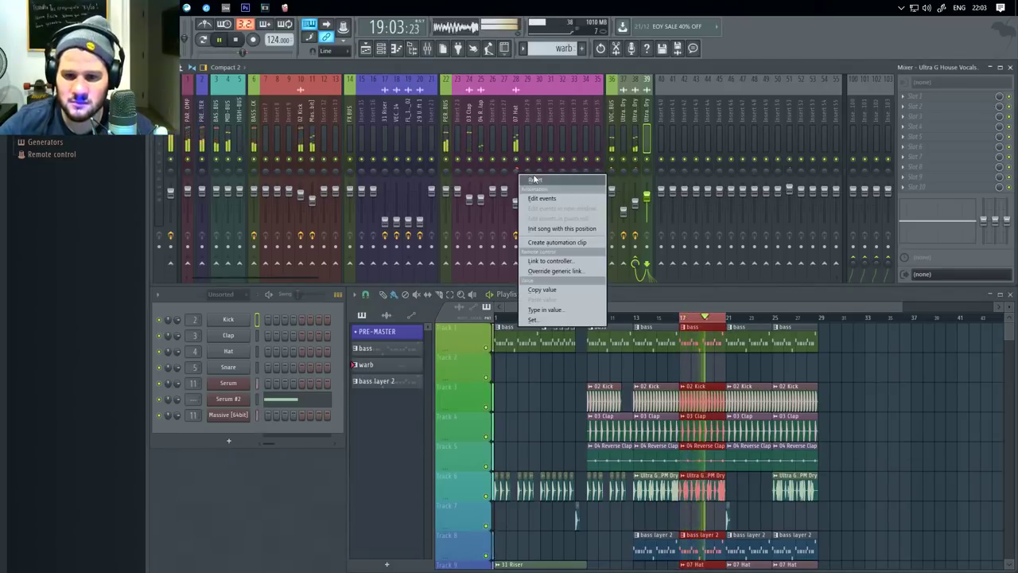
left_click(531, 180)
mouse_move(515, 172)
left_mouse_down()
mouse_move(515, 186)
mouse_move(469, 177)
mouse_move(515, 166)
left_mouse_up()
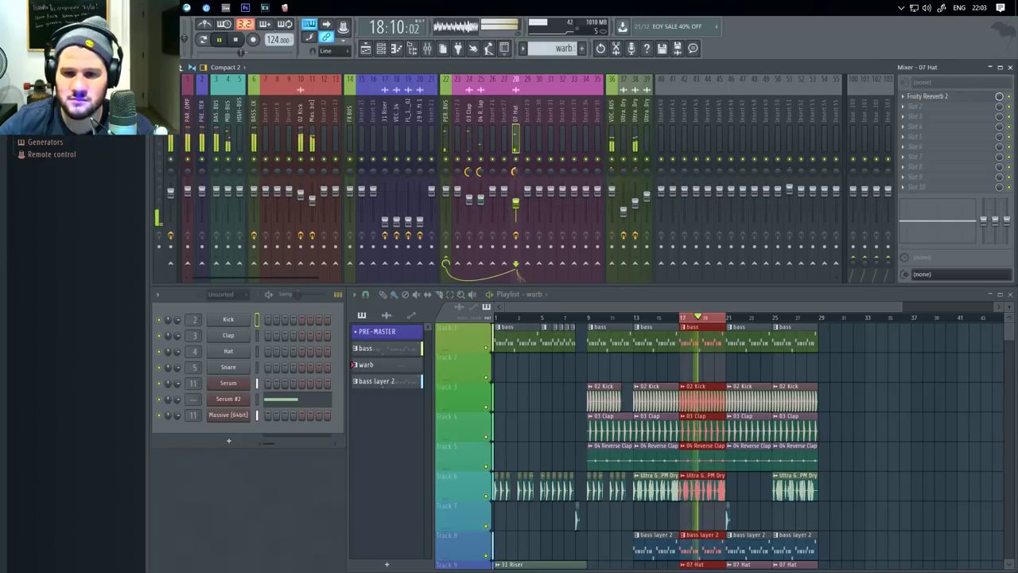
- Reset the panning of the 04 Reverse Clap and 03 Clap channels to the centre
left_click(479, 172)
right_click(481, 174)
left_click(493, 182)
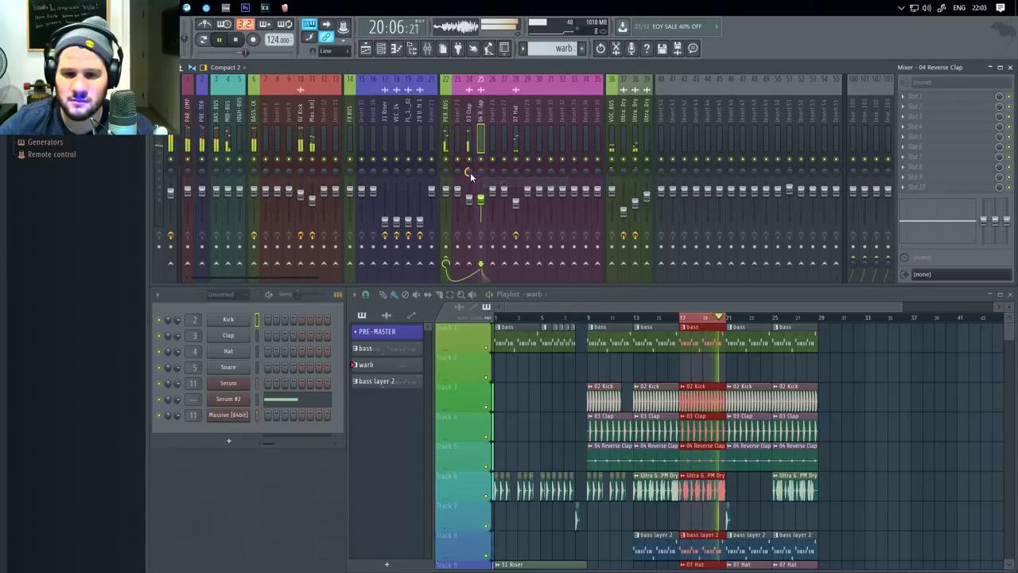
right_click(467, 173)
left_click(481, 182)
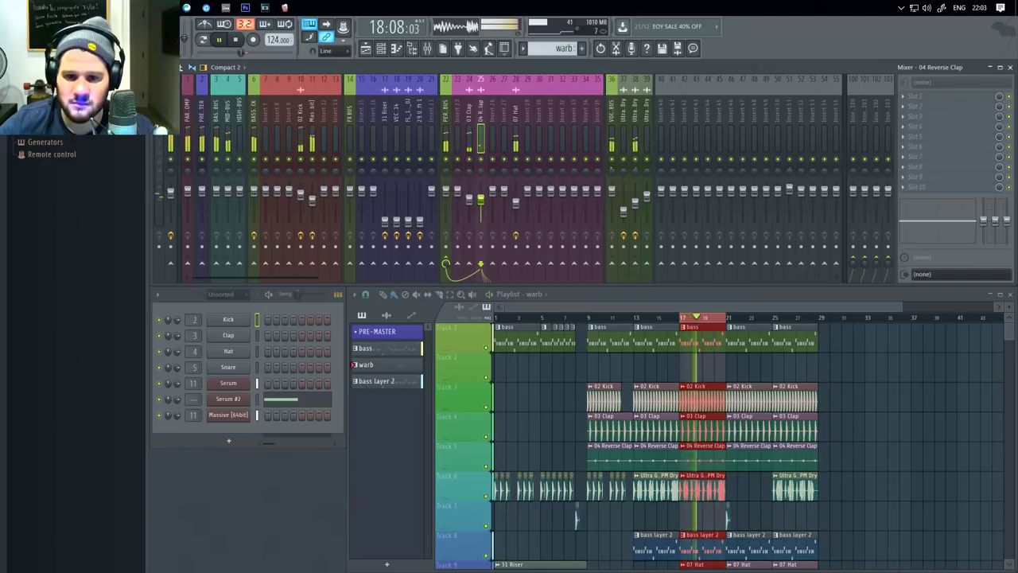
- Adjust the panning of the 03 Clap, 07 Hat, 04 Reverse Clap and channel 38 vocal by ear while the loop plays
left_click(469, 179)
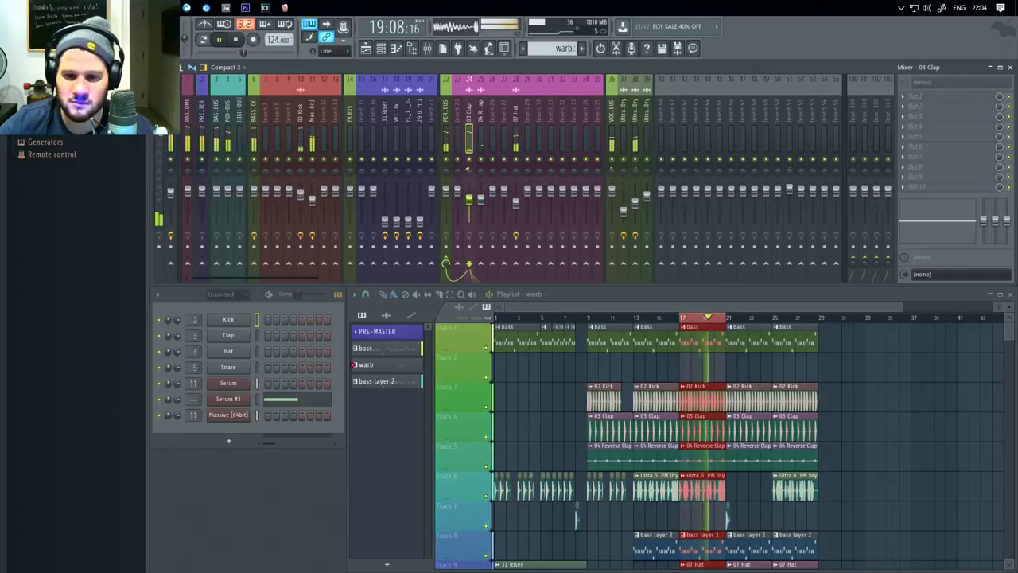
left_click(515, 170)
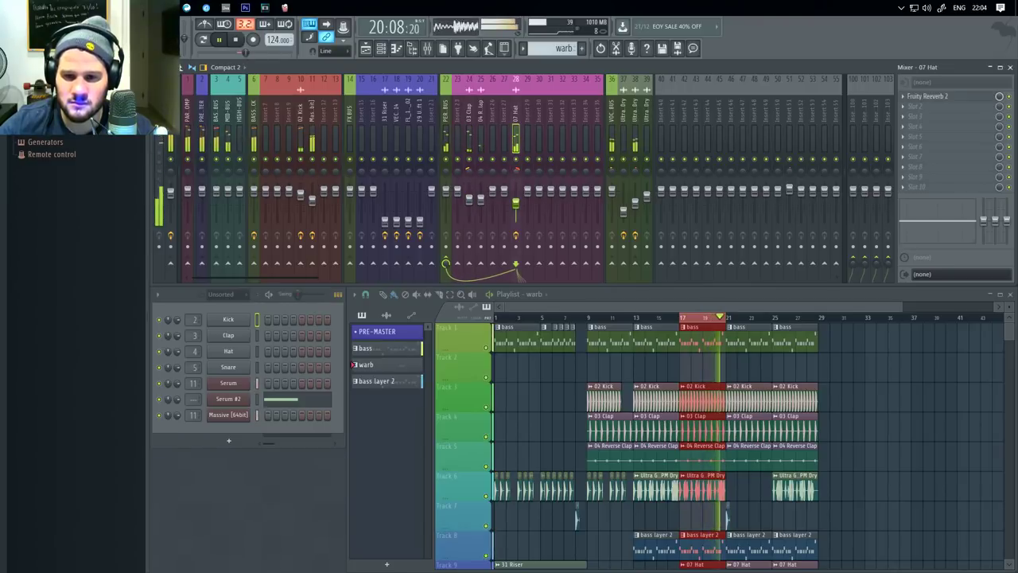
left_click(636, 172)
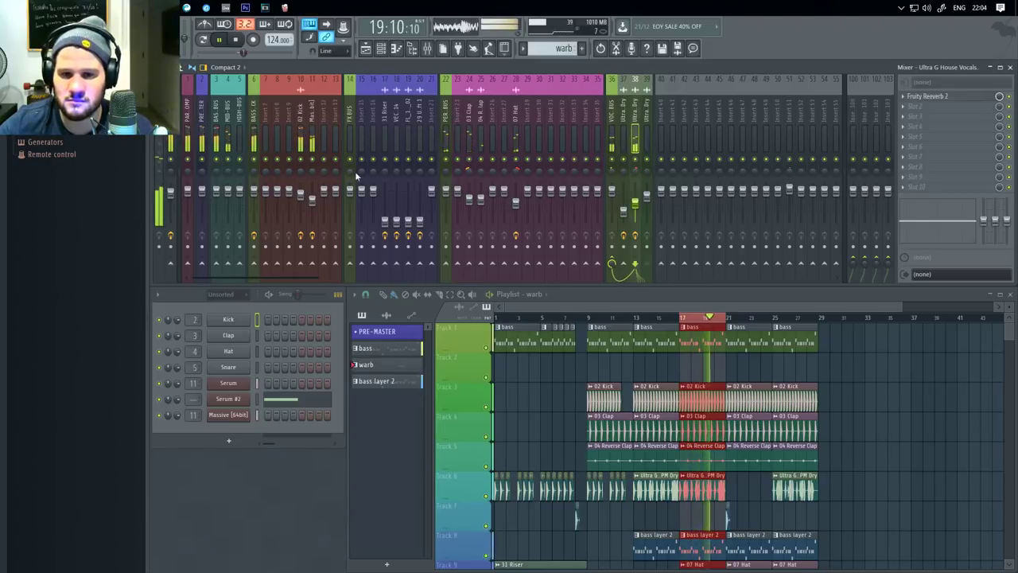
left_click(480, 172)
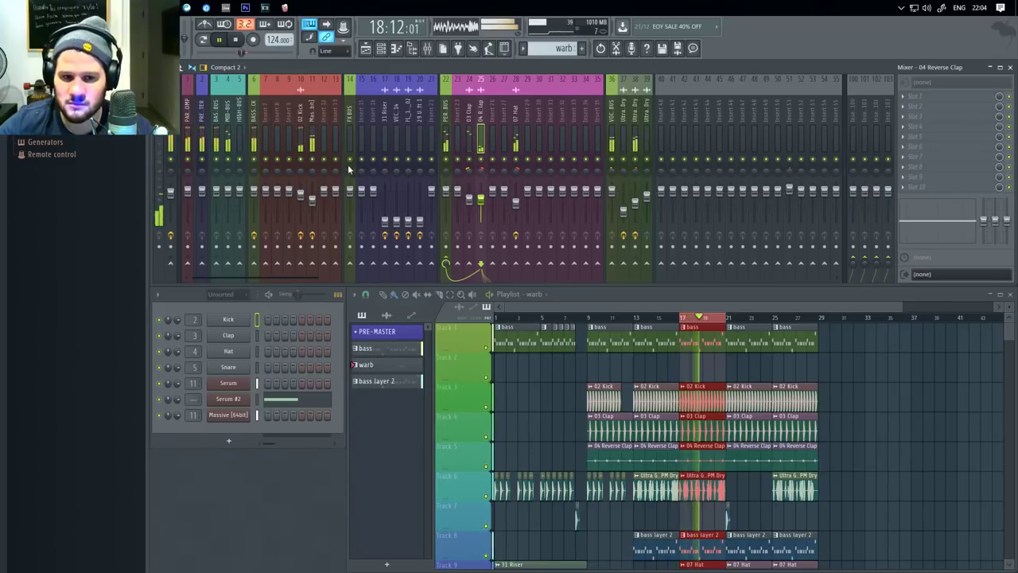
left_click(514, 172)
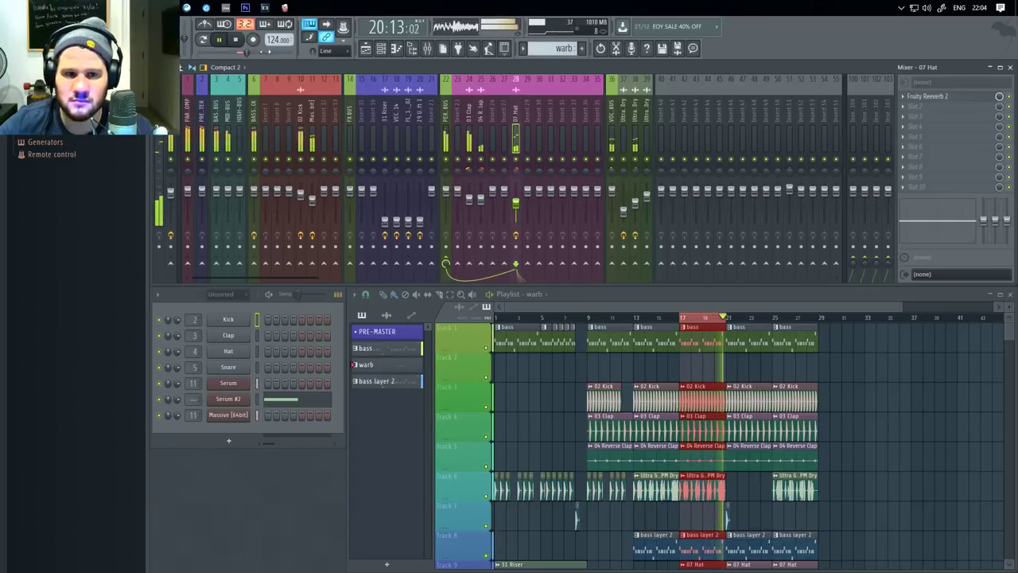
- Stop playback and clear the loop selection over bars 17 to 21 in the playlist
left_click(238, 40)
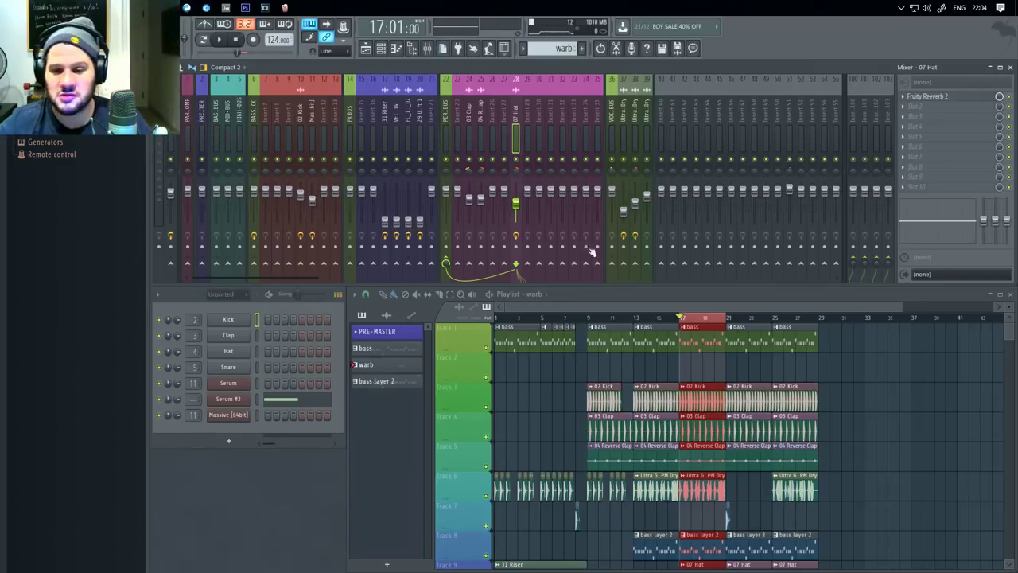
scroll(682, 357, "down", 5)
left_click(687, 318)
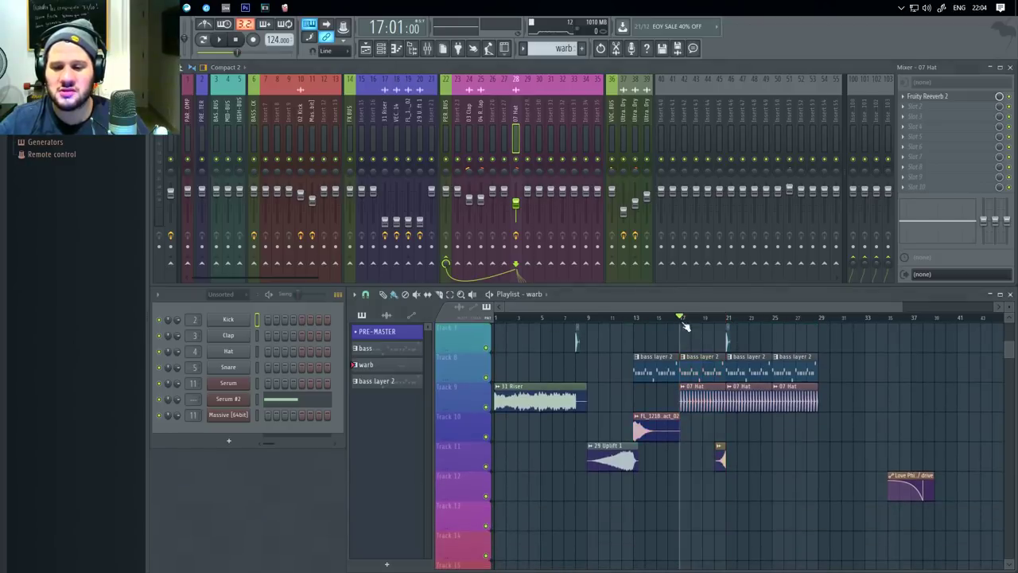
- Save the current project, open the recent project The islando Br bass.flp, and dismiss the plugin state error
scroll(696, 406, "up", 5)
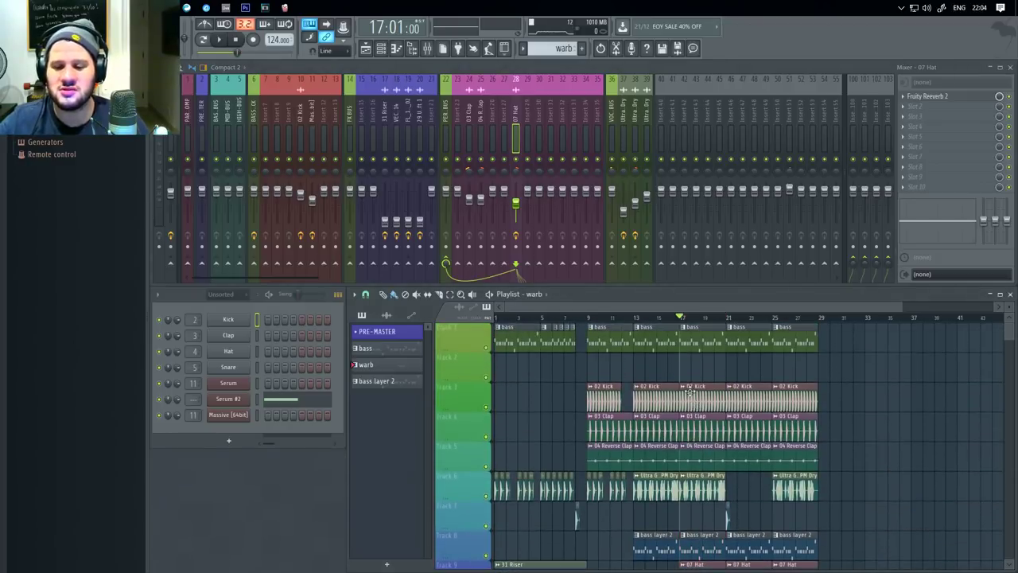
scroll(675, 484, "down", 3)
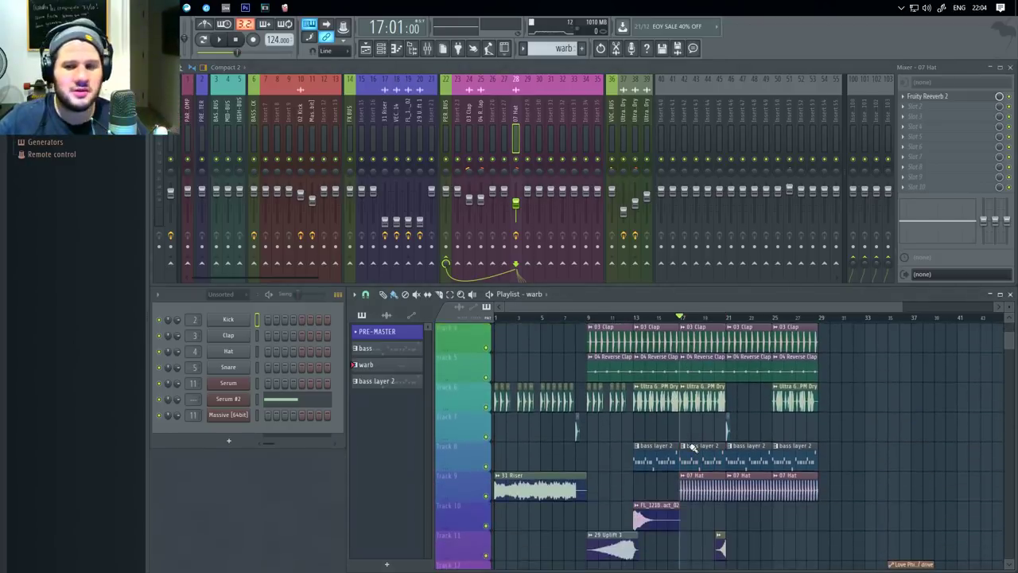
scroll(693, 457, "down", 3)
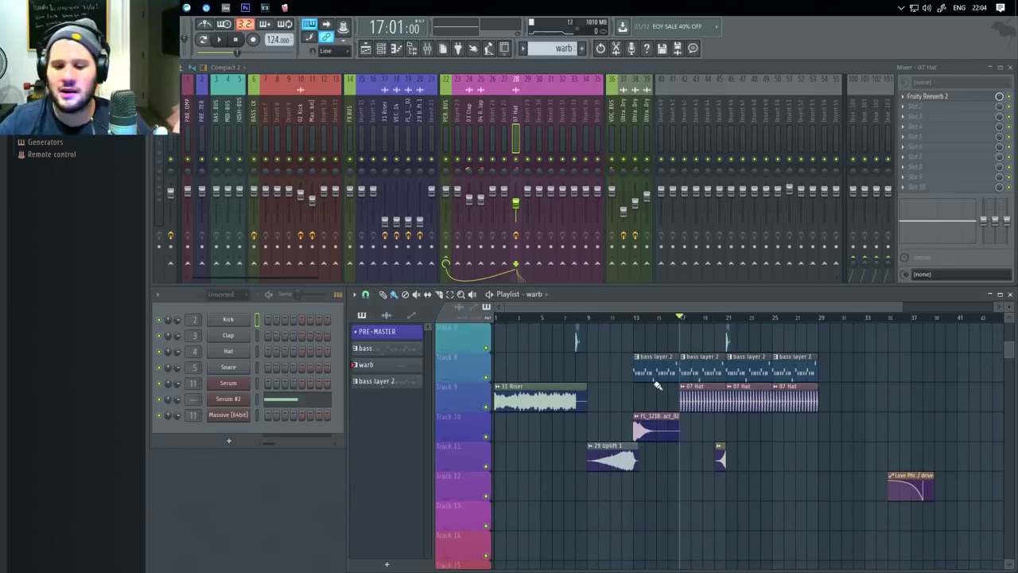
left_click(14, 25)
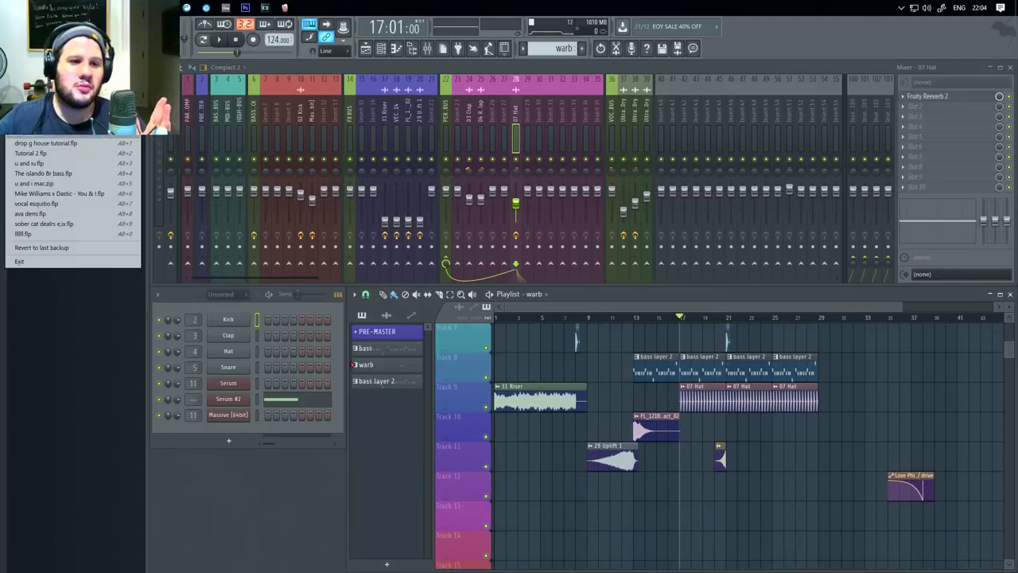
key("ctrl+s")
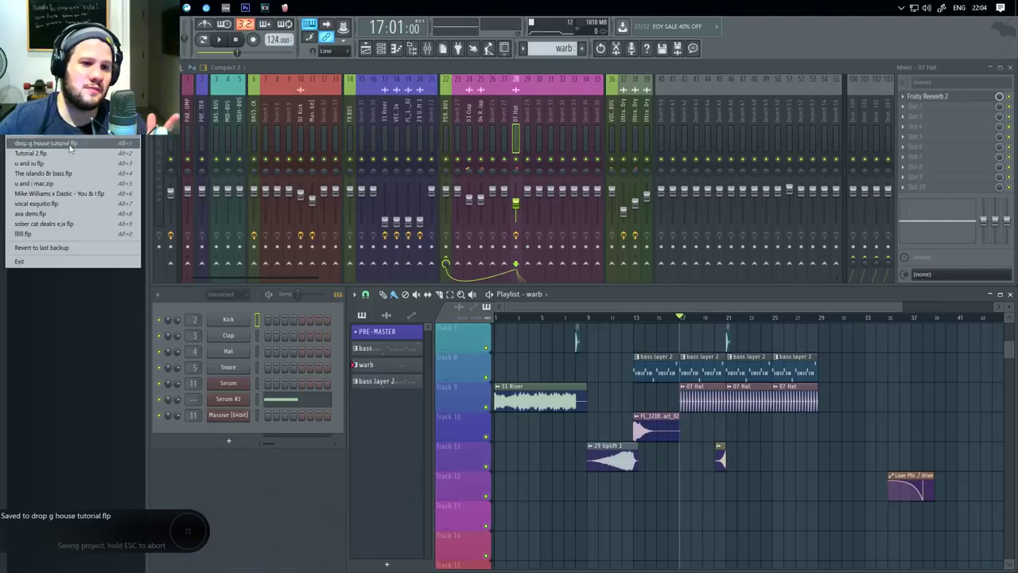
left_click(75, 174)
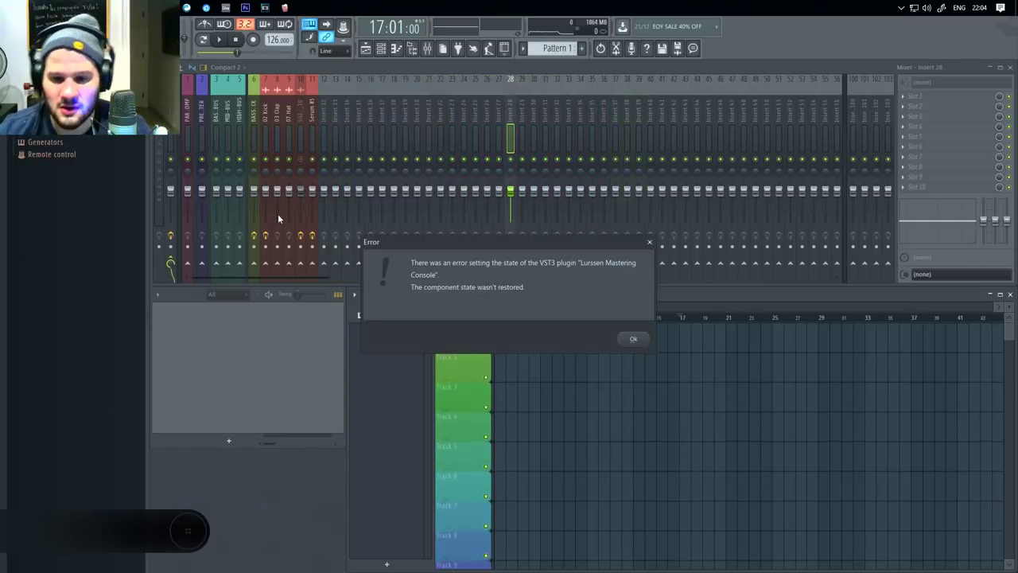
key("Return")
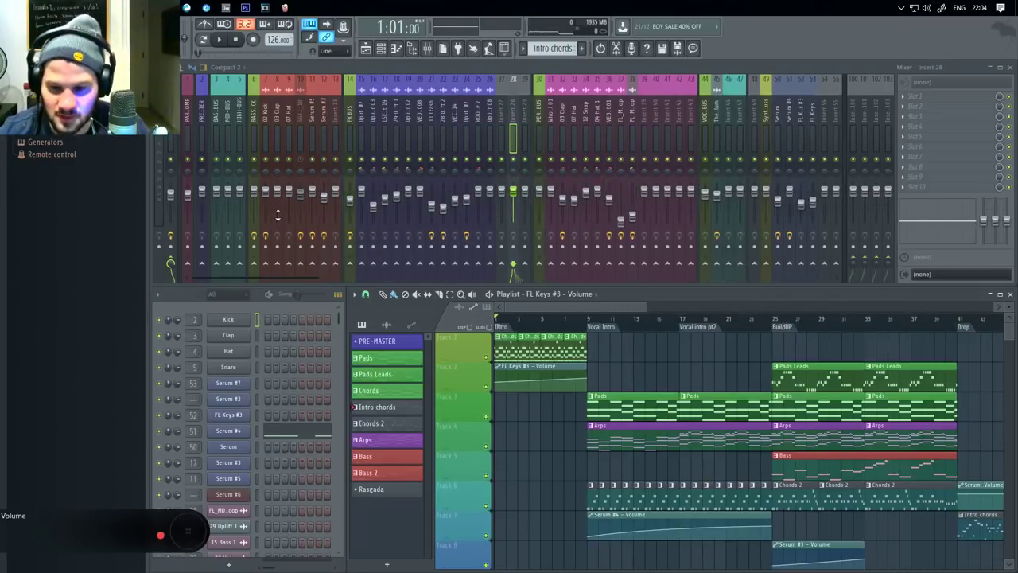
- Look over the arrangement in the playlist, from the Intro to Drop 2, including the percussion and snare roll tracks
scroll(732, 424, "down", 4)
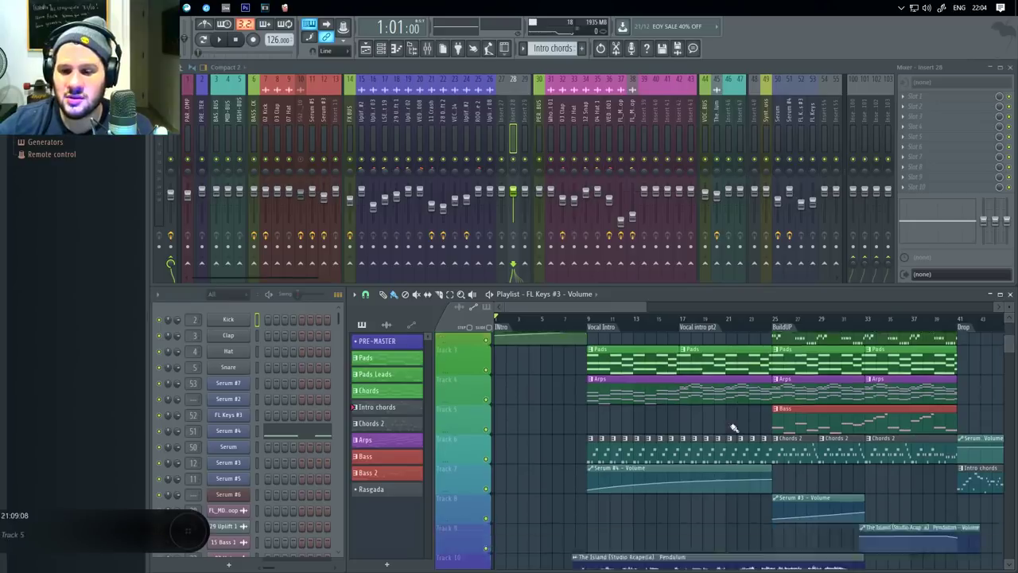
scroll(739, 409, "down", 5)
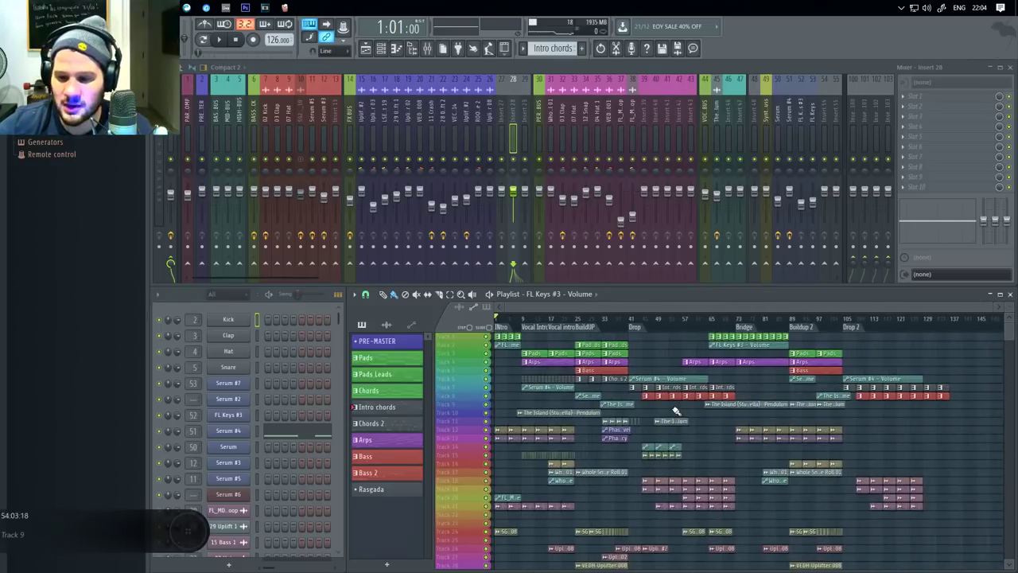
scroll(661, 417, "down", 3)
scroll(651, 409, "up", 2)
scroll(651, 409, "up", 3)
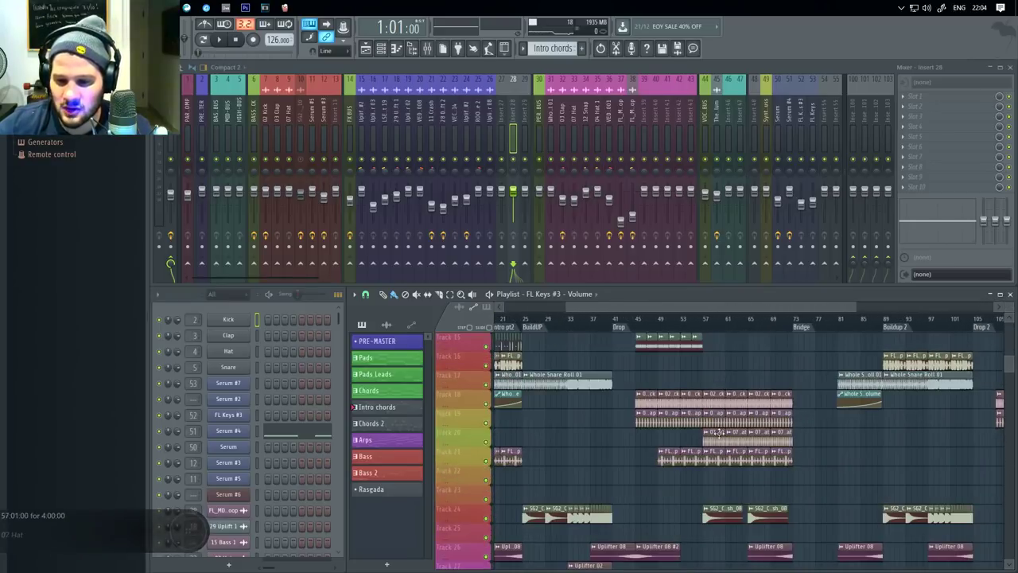
scroll(688, 413, "up", 4)
scroll(636, 443, "down", 6)
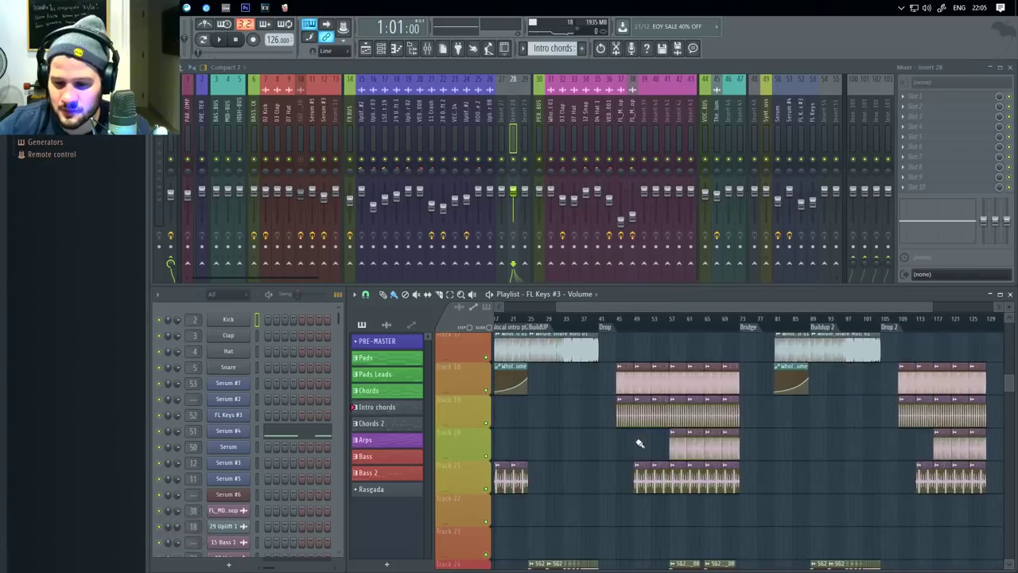
scroll(654, 500, "up", 3)
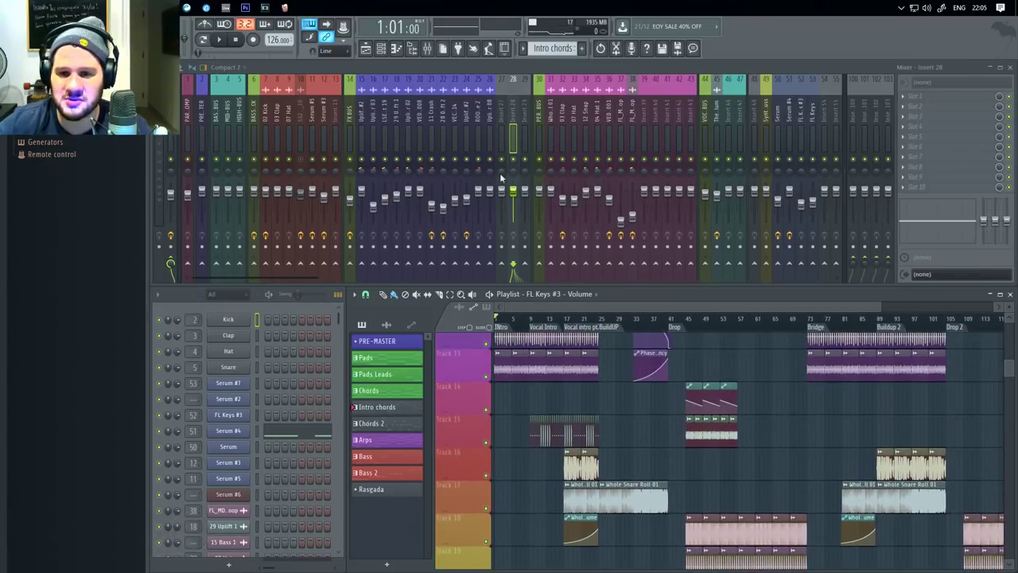
- Reset the panning of vocal channel 45 in the mixer and lower the VOCAL-BUS fader
right_click(723, 171)
left_click(736, 174)
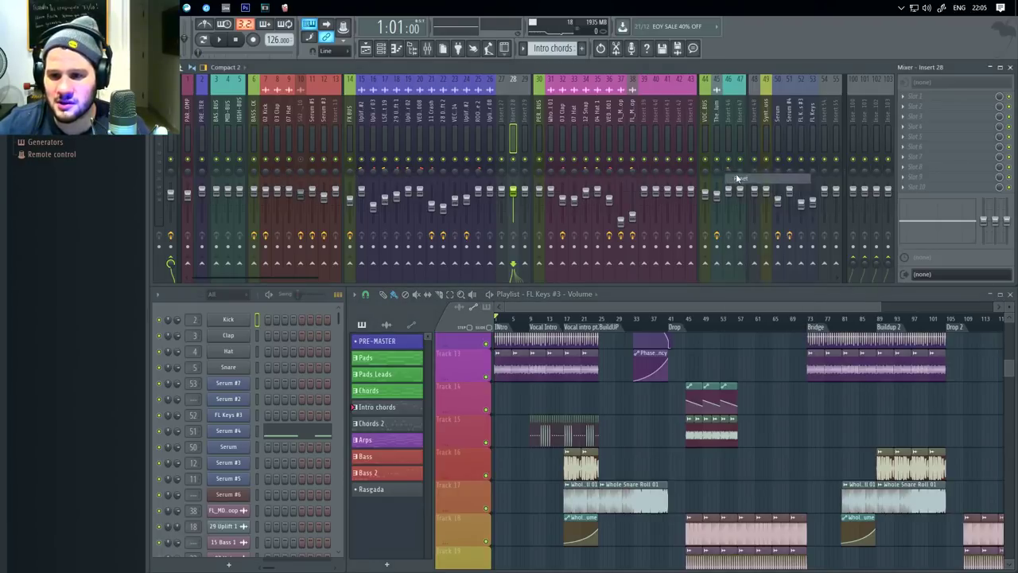
scroll(736, 116, "down", 5)
scroll(736, 115, "up", 4)
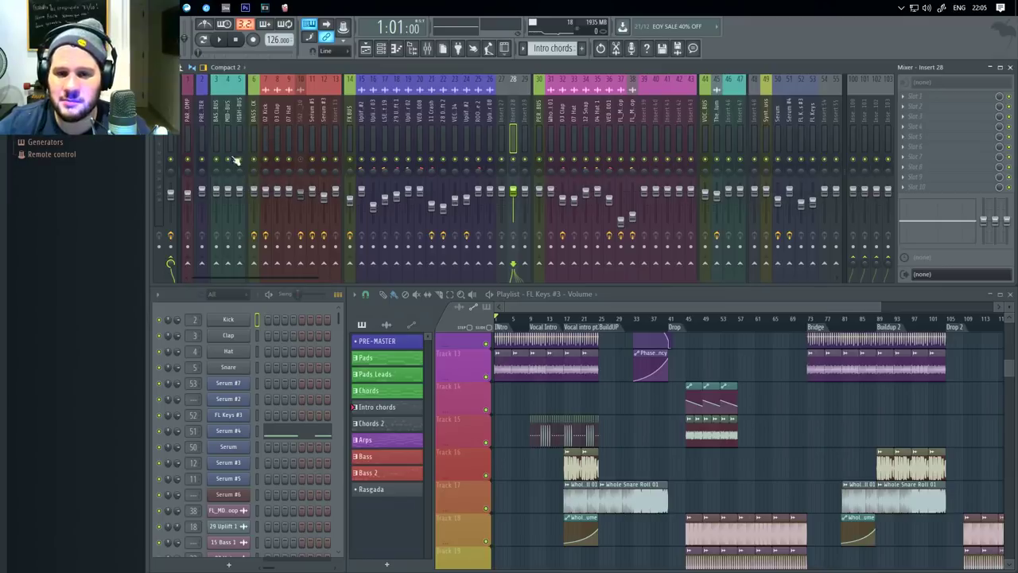
scroll(547, 422, "up", 10)
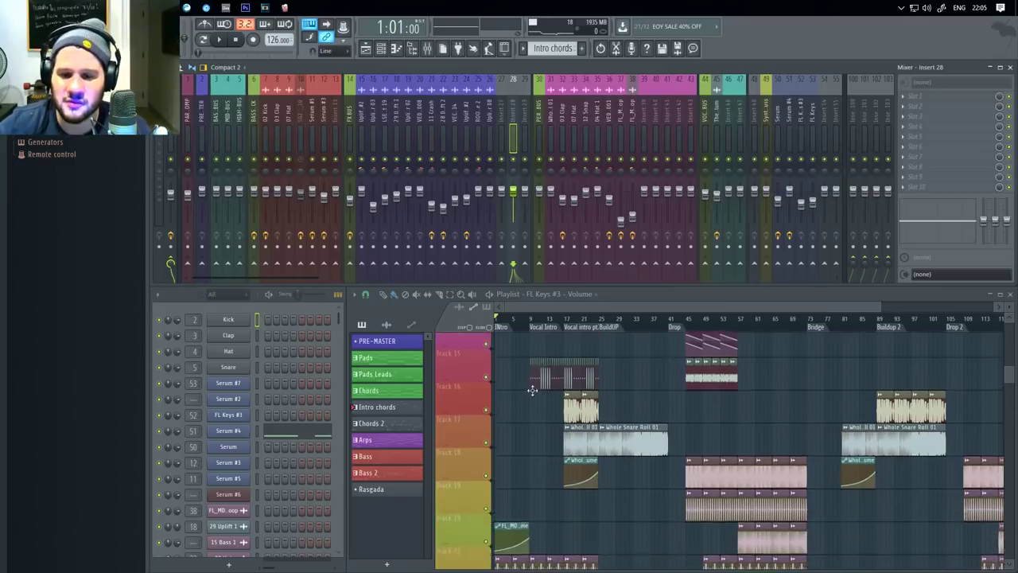
scroll(534, 393, "down", 5)
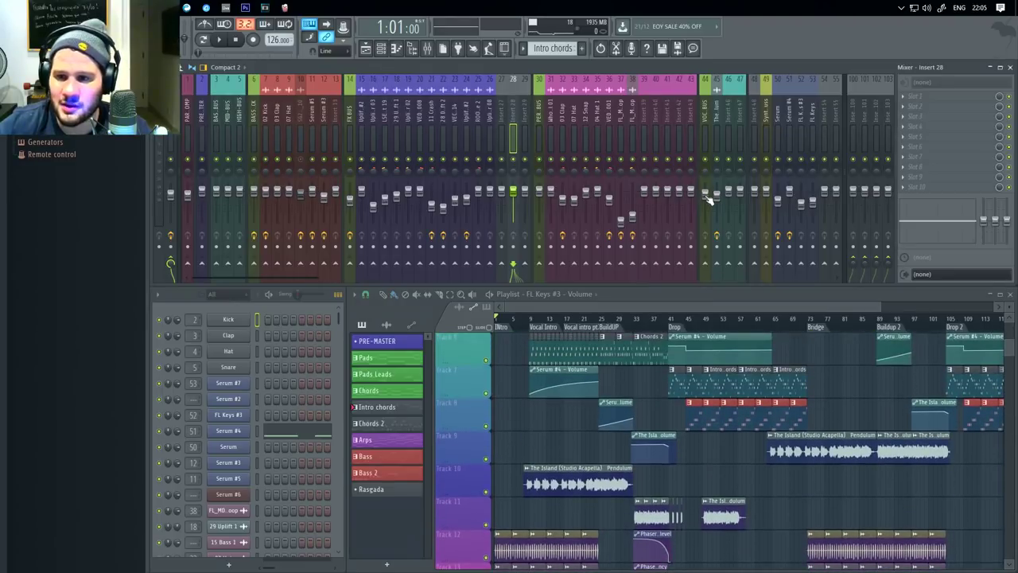
left_click_drag(705, 194, 705, 223)
- Play the song from just before the Drop marker and examine the playlist tracks during playback
scroll(532, 342, "up", 3)
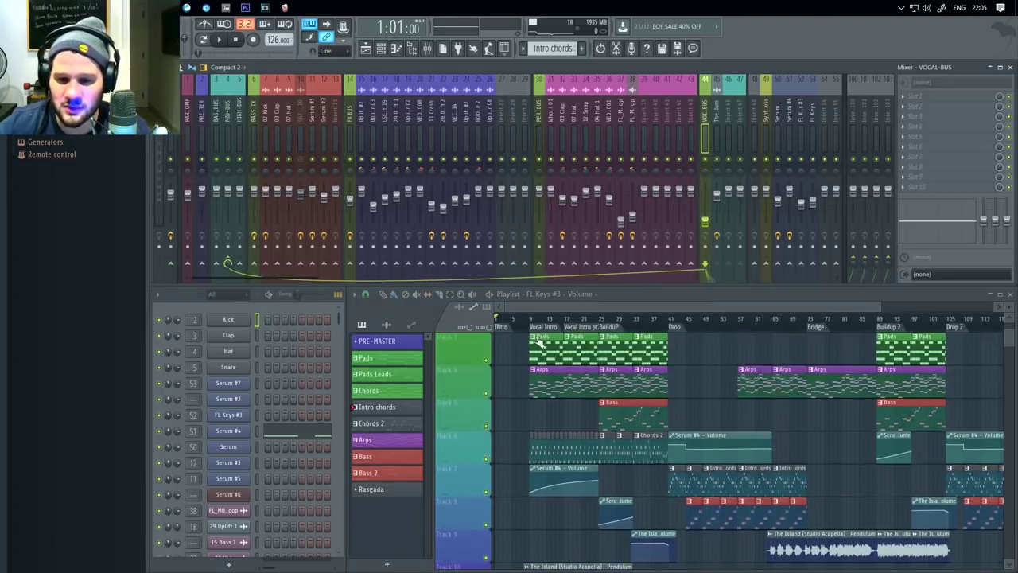
left_click(535, 322)
left_click(662, 322)
key("space")
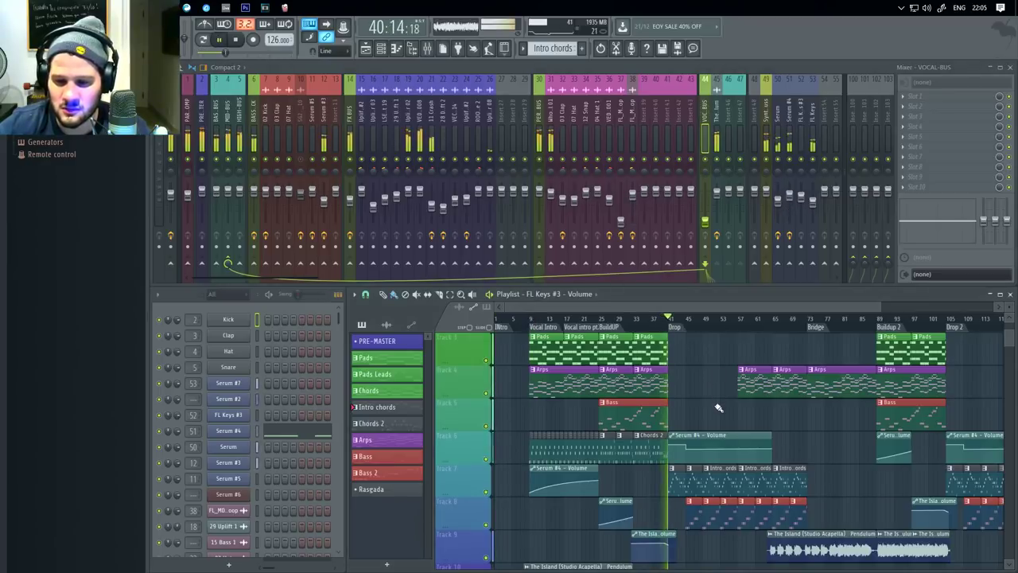
scroll(716, 408, "down", 4)
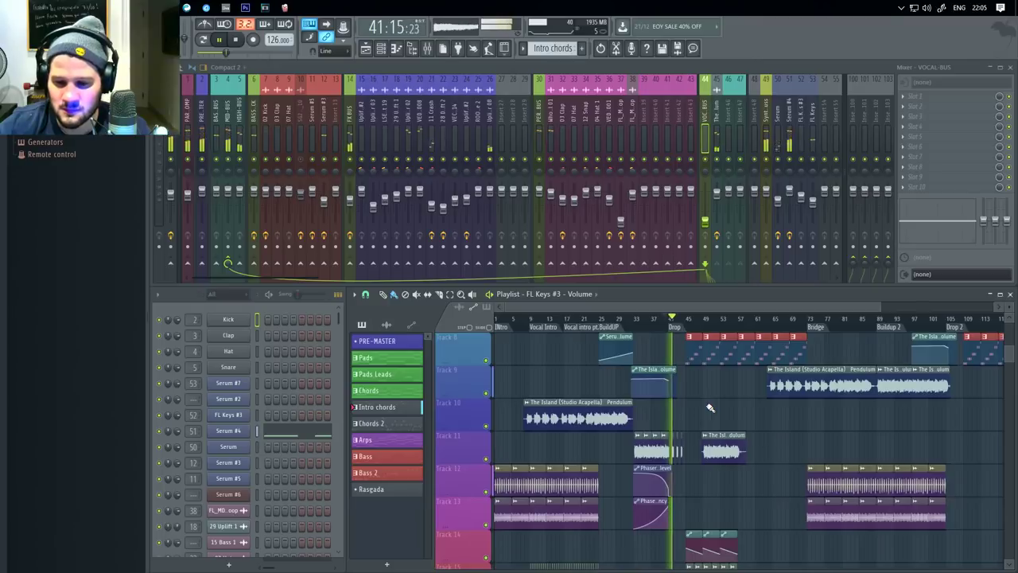
scroll(513, 386, "up", 2)
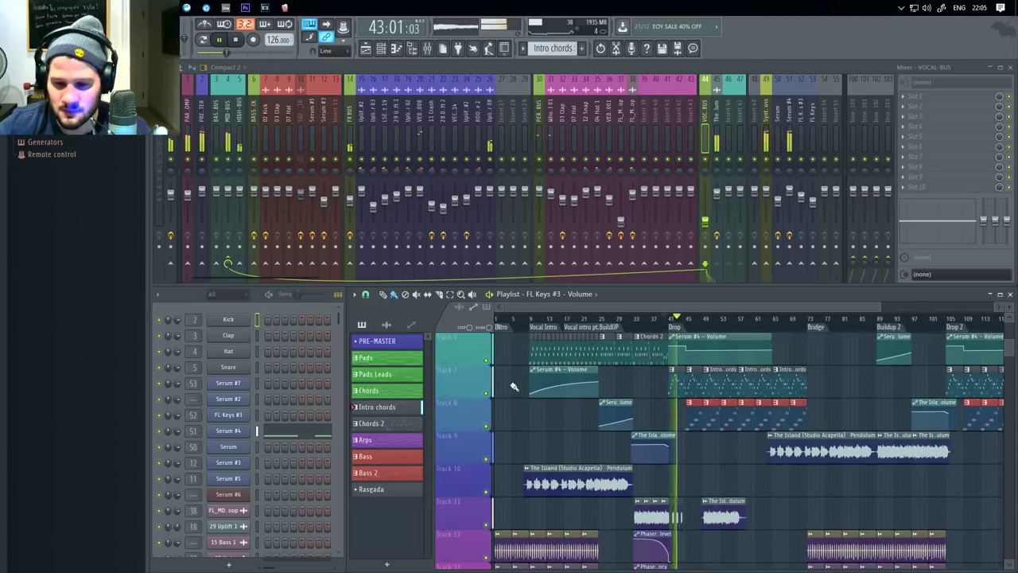
- Solo and unsolo playlist Track 7, and mute Tracks 7 and 8 while the drop plays
right_click(486, 394)
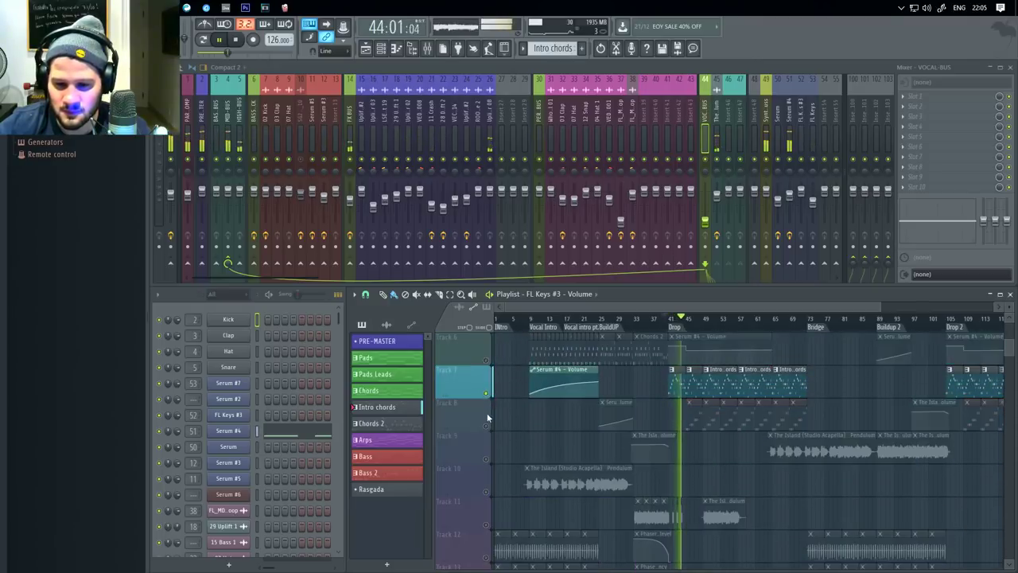
right_click(486, 393)
left_click(486, 393)
left_click(486, 428)
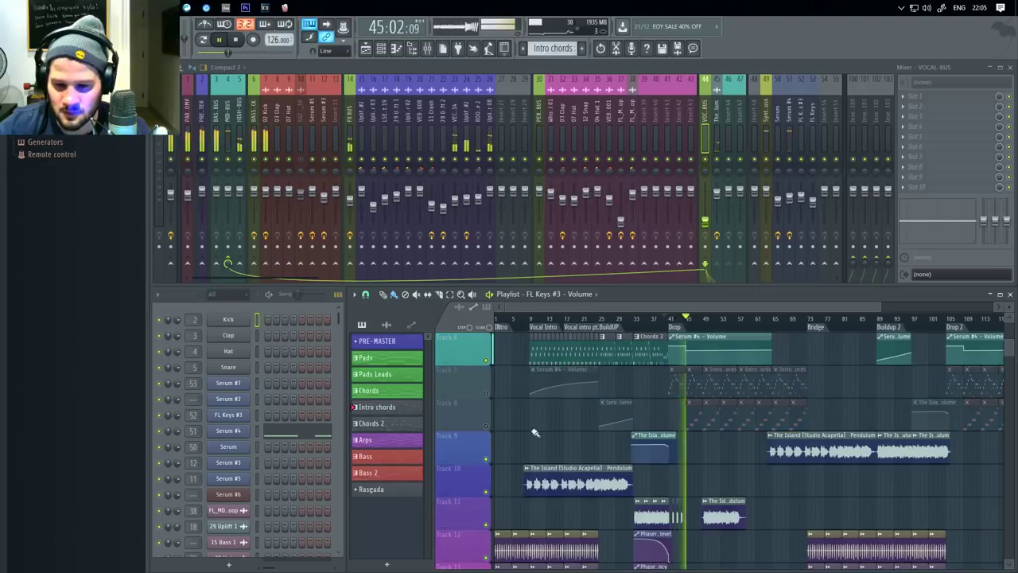
- Examine the 02 Kick, 03 Clap, 07 Hat and top loop clips in the playlist while listening to the drop
scroll(636, 446, "down", 5)
scroll(736, 456, "down", 4)
scroll(705, 407, "up", 4, "ctrl")
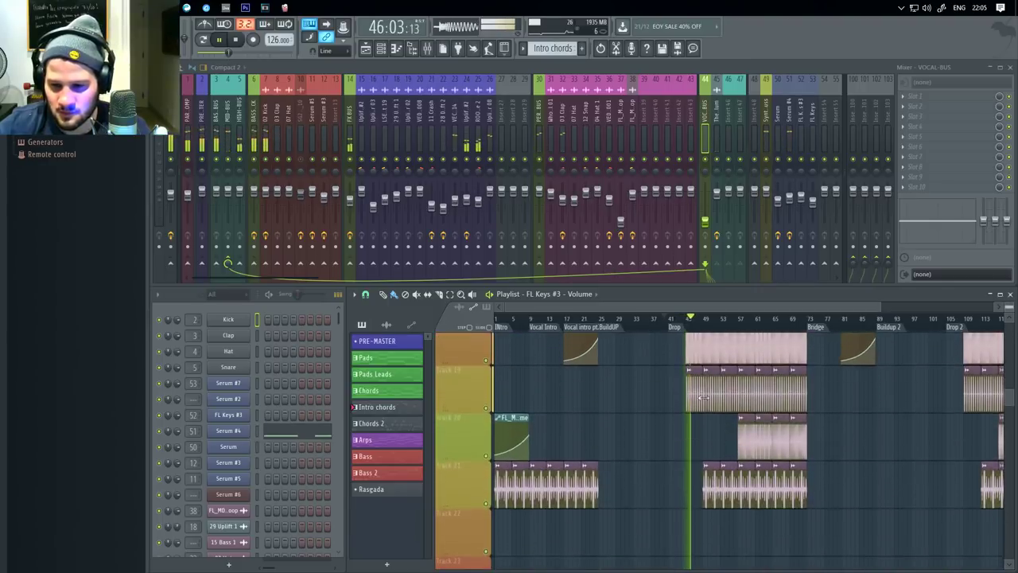
scroll(704, 398, "up", 3, "ctrl")
left_click_drag(704, 398, 626, 451)
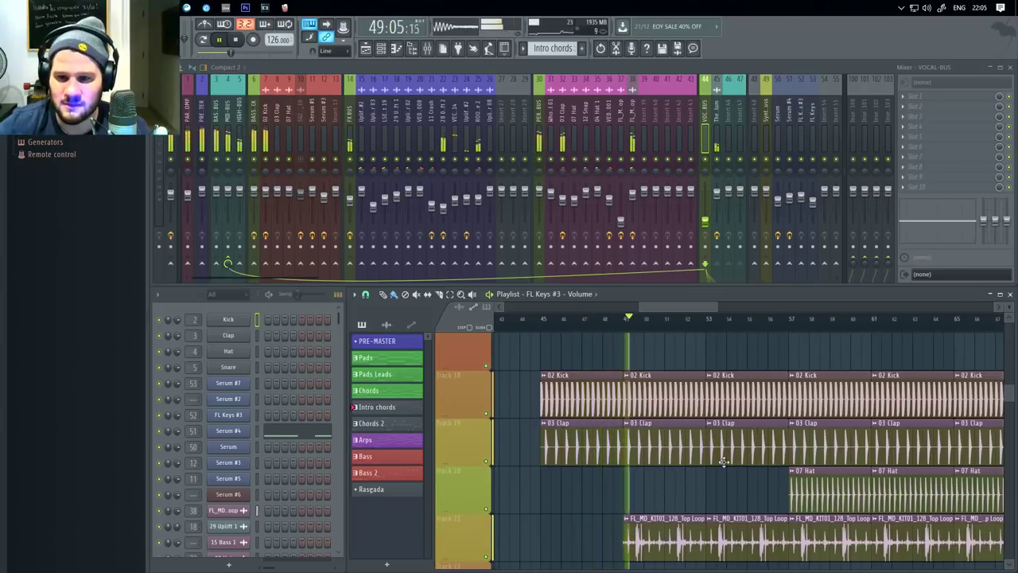
left_click_drag(697, 377, 631, 433)
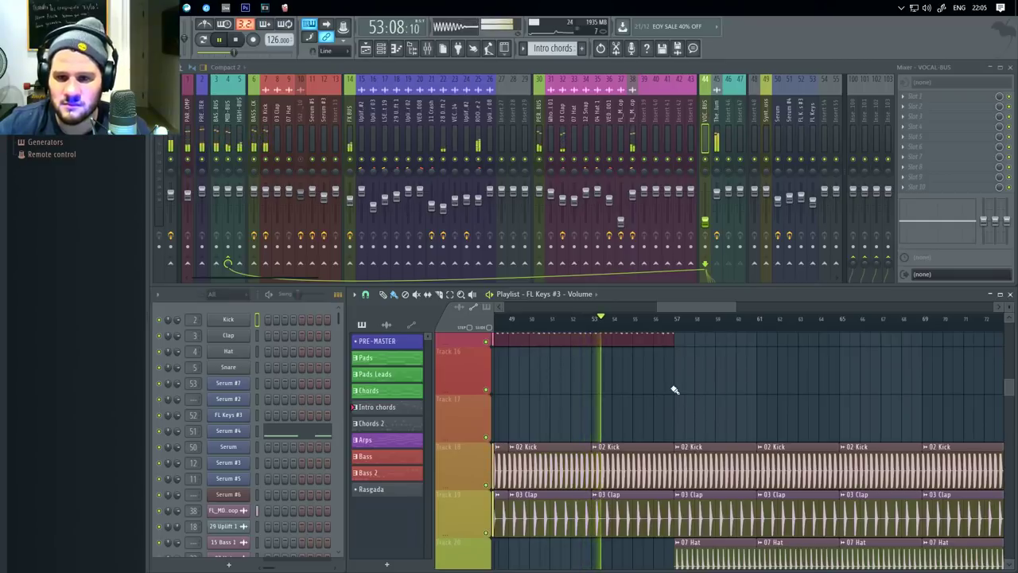
left_click_drag(796, 413, 761, 348)
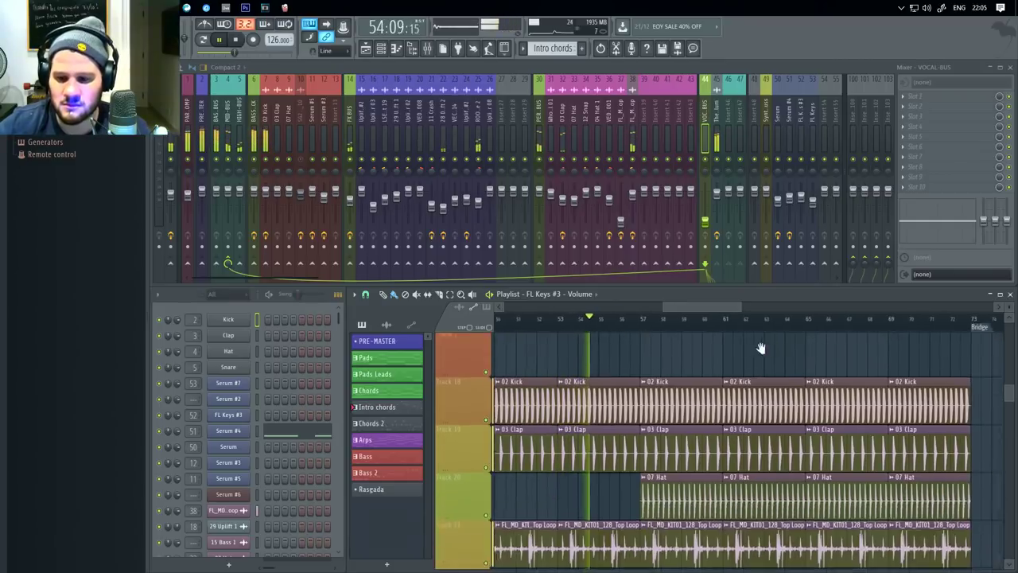
left_click_drag(686, 447, 618, 500)
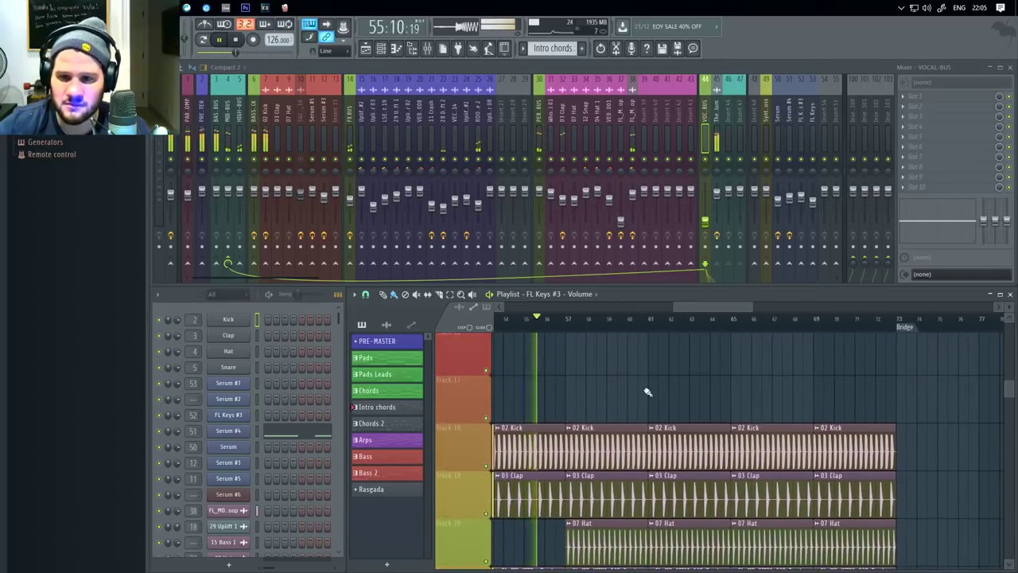
scroll(647, 388, "down", 3)
scroll(646, 389, "down", 5)
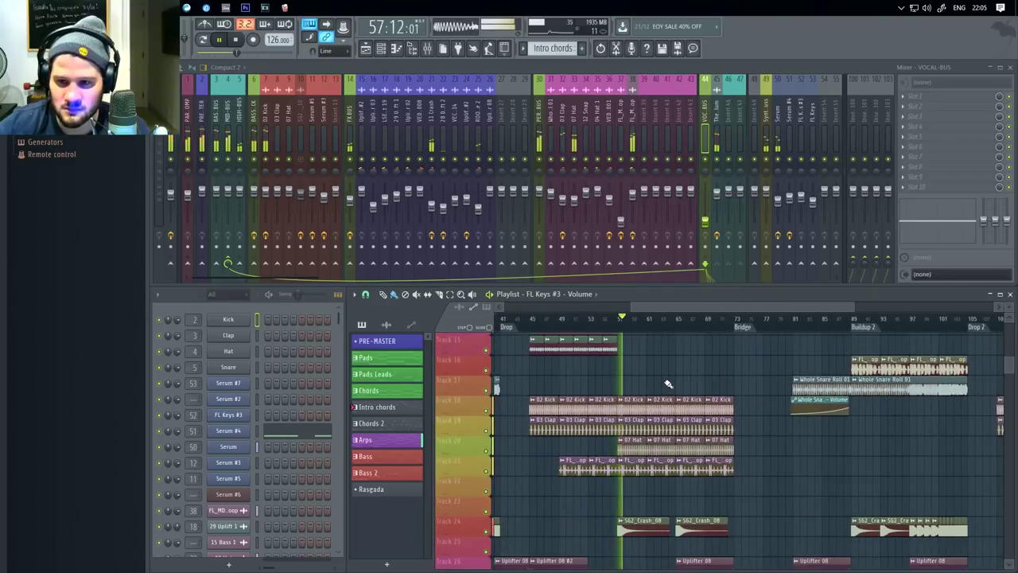
scroll(668, 385, "up", 7)
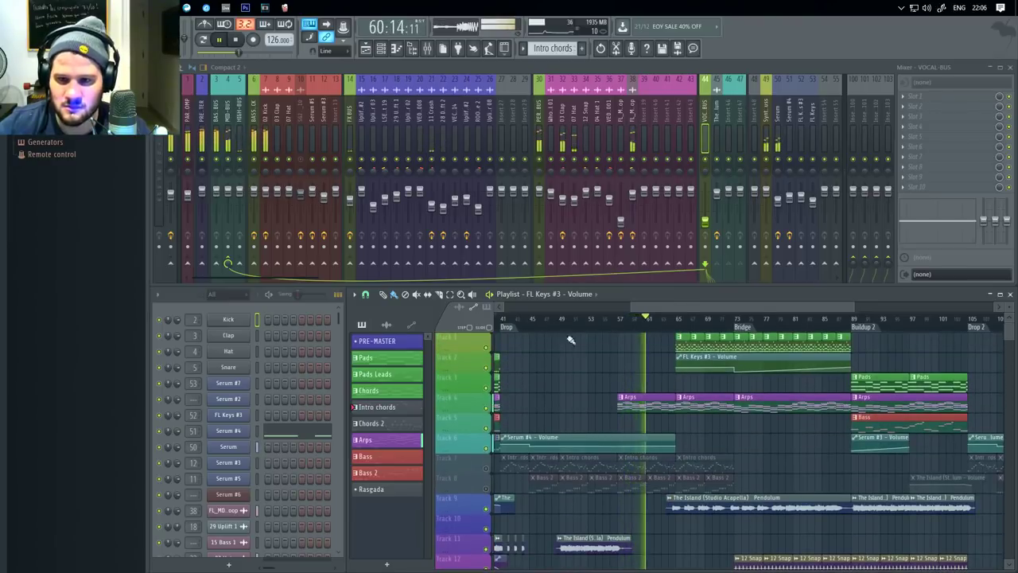
- Stop playback and reopen the recent project drop g house tutorial.flp, discarding the changes to The islando Br bass.flp
left_click(236, 39)
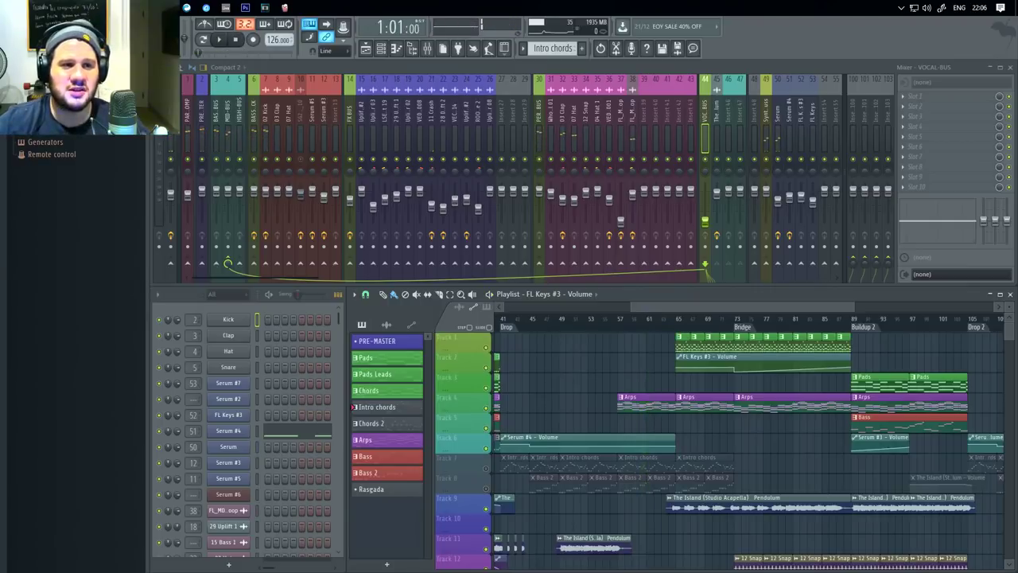
left_click(14, 23)
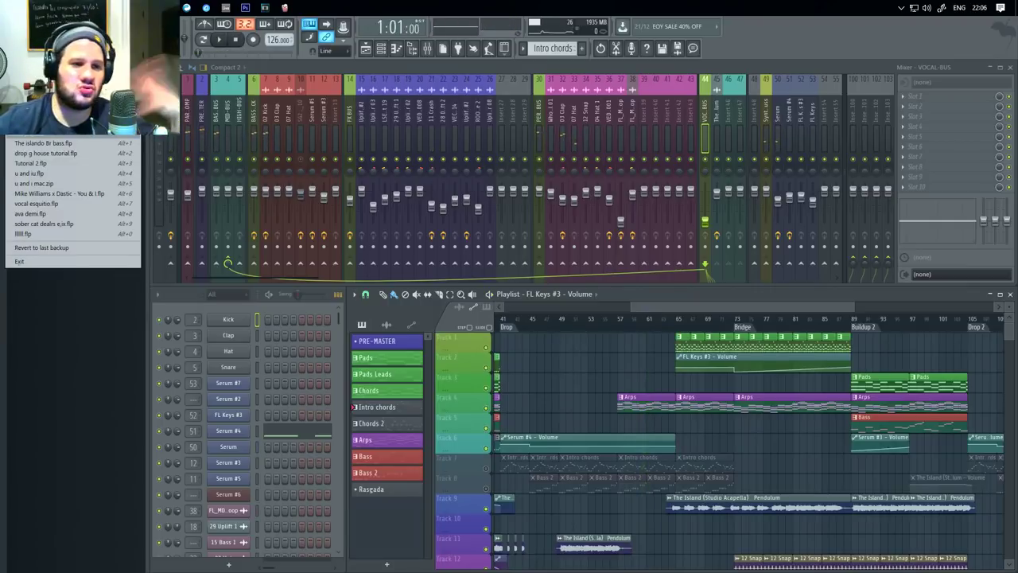
left_click(79, 153)
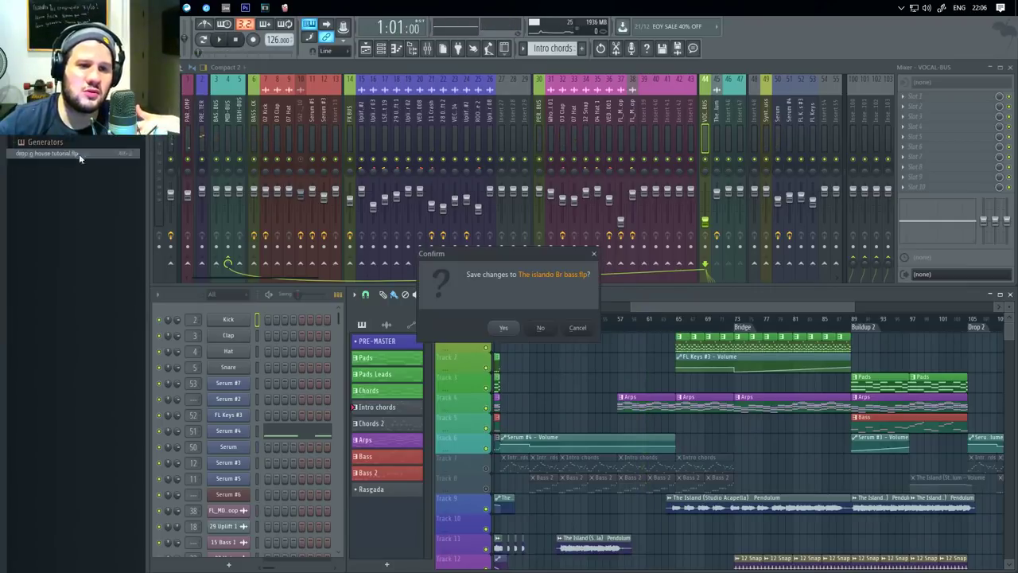
left_click(537, 327)
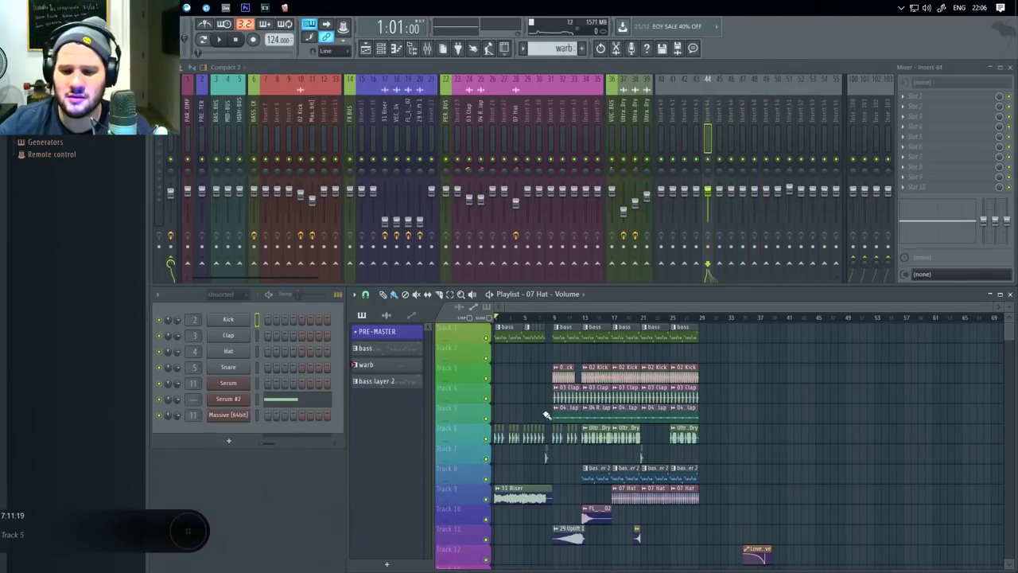
- Solo Track 9 and select the playlist time range from bar 1 to bar 9 over the 31 Riser clip
scroll(548, 414, "up", 2)
scroll(551, 415, "up", 5)
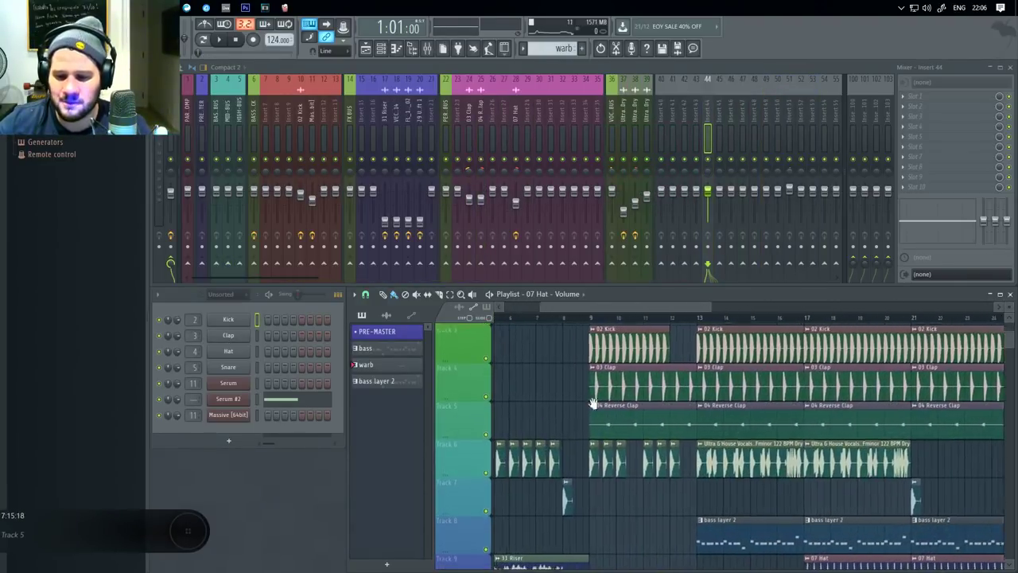
scroll(780, 525, "down", 3)
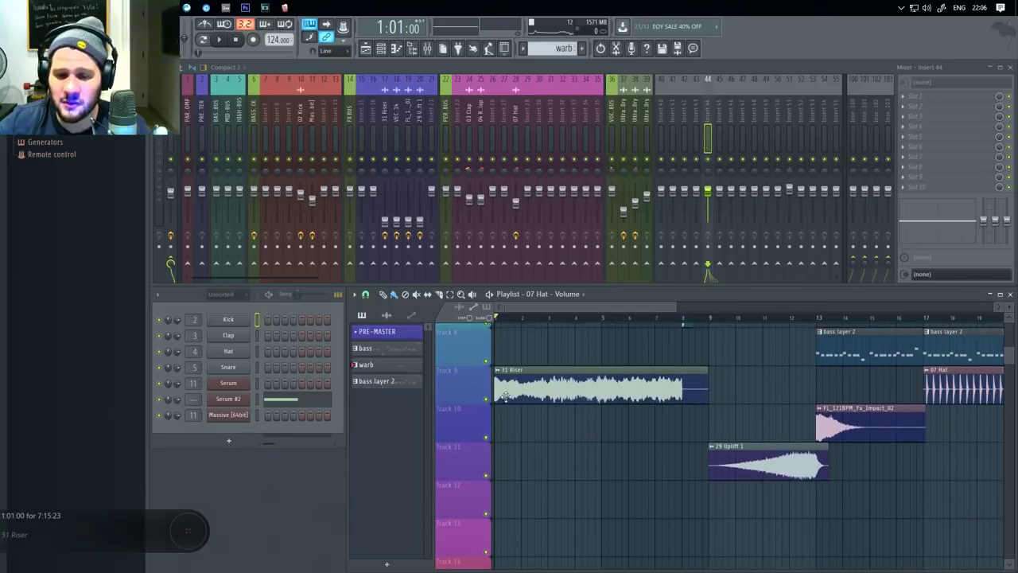
right_click(491, 401)
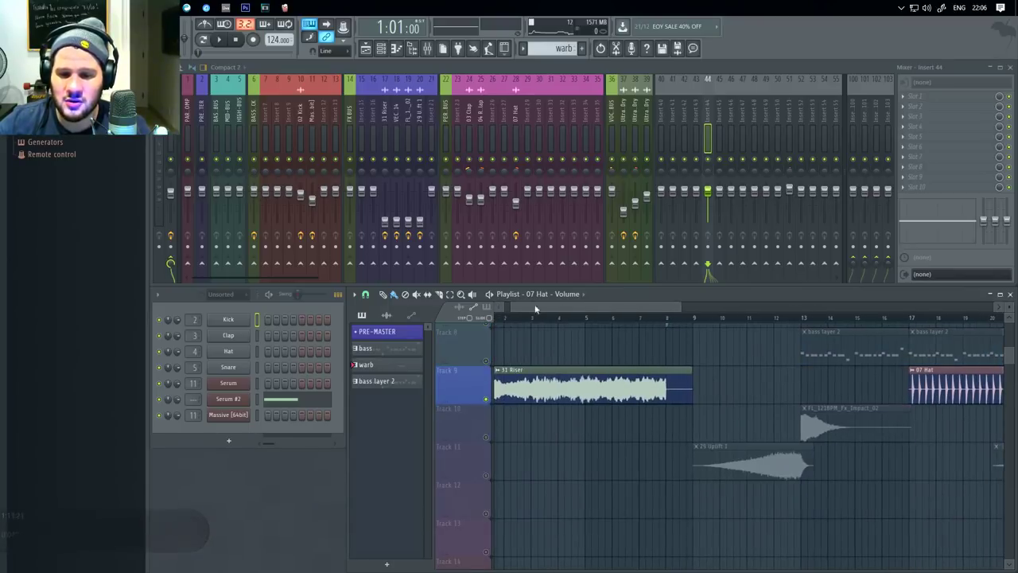
left_click_drag(519, 316, 711, 322)
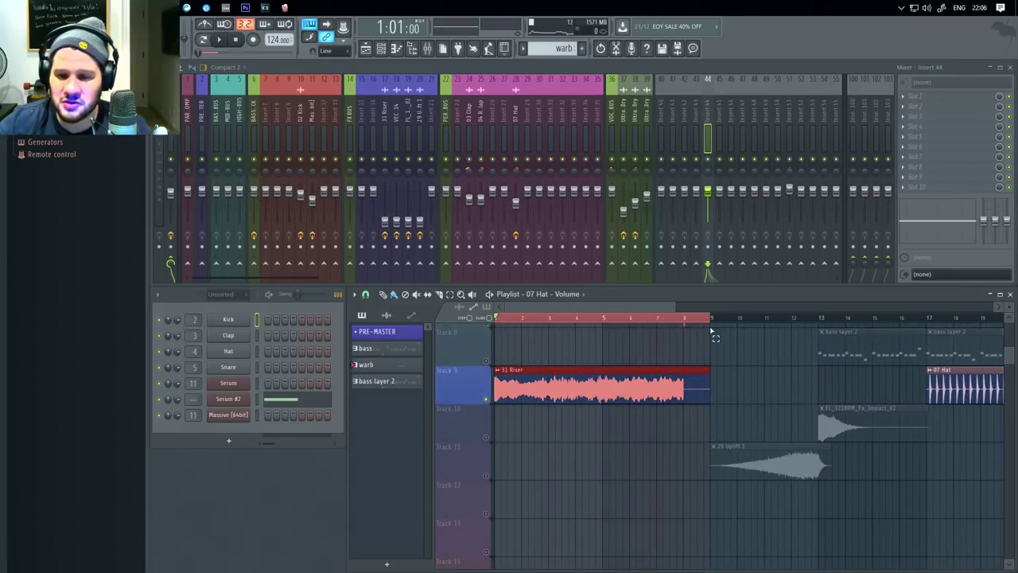
- Play the selected riser section while raising the volume of the 31 Riser mixer track
scroll(687, 367, "up", 3)
scroll(687, 367, "down", 1)
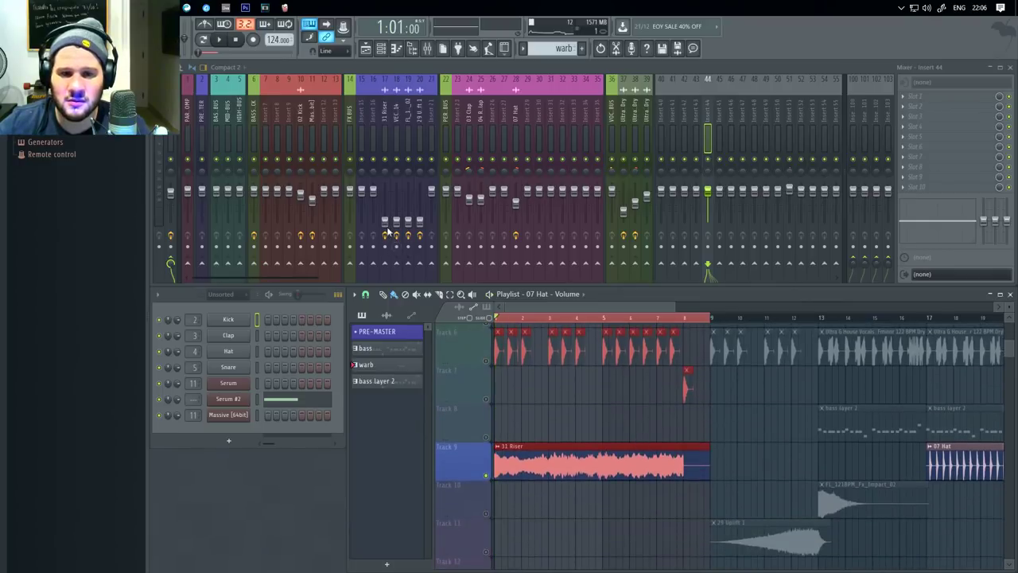
key("space")
left_click_drag(385, 222, 385, 191)
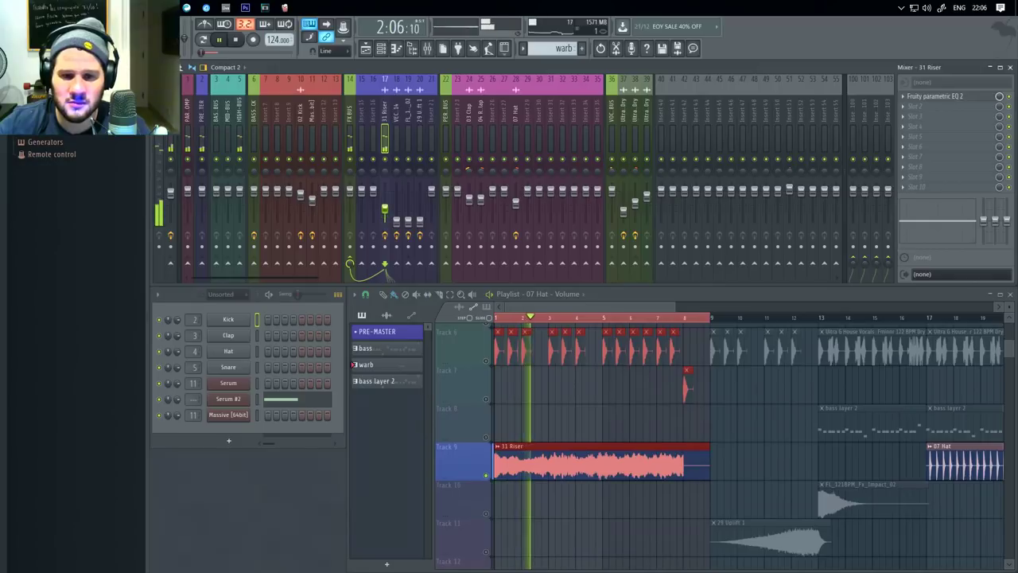
key("space")
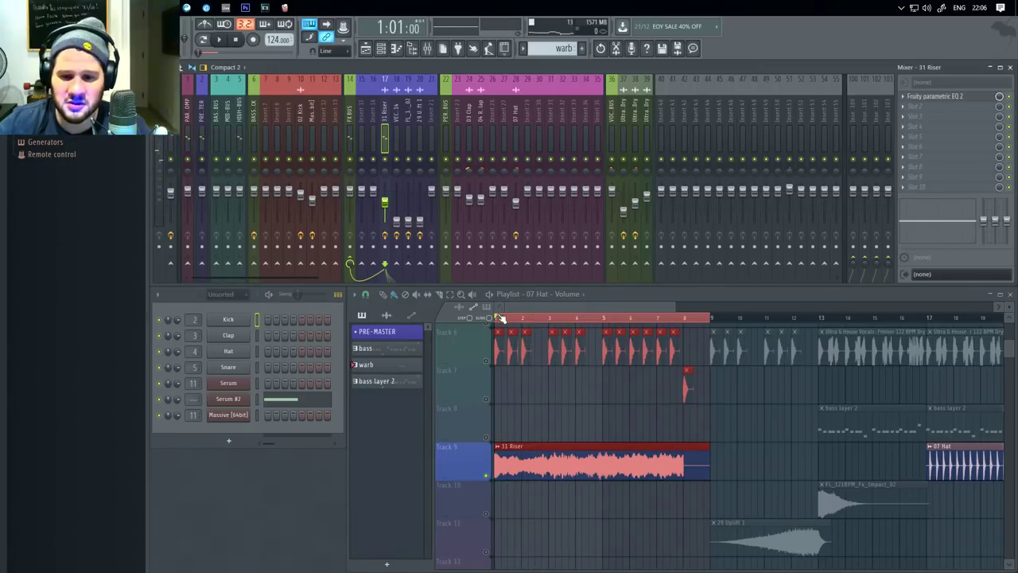
- Pan the 31 Riser mixer track hard left and create an automation clip for its panning
right_click(386, 179)
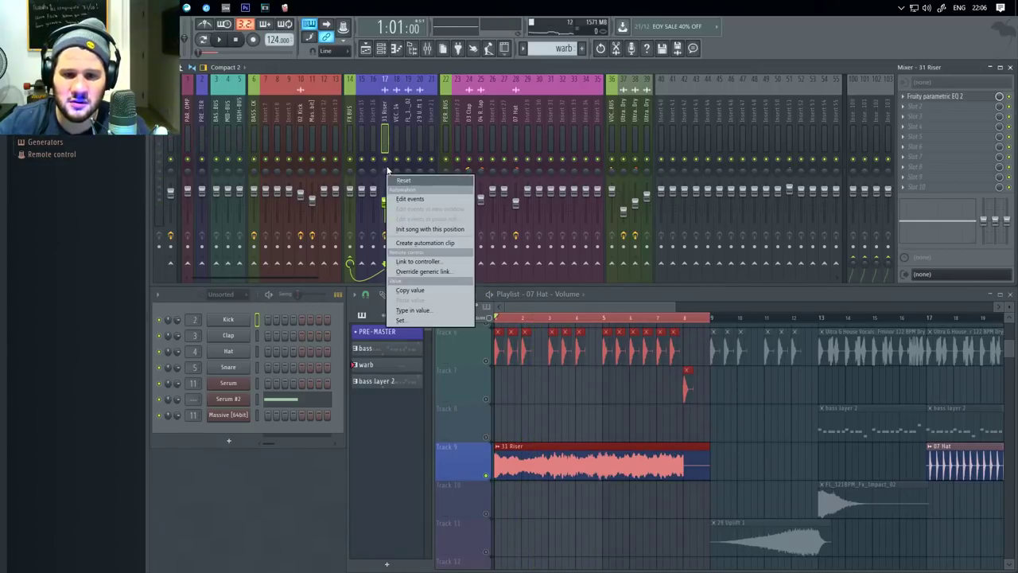
left_click(386, 175)
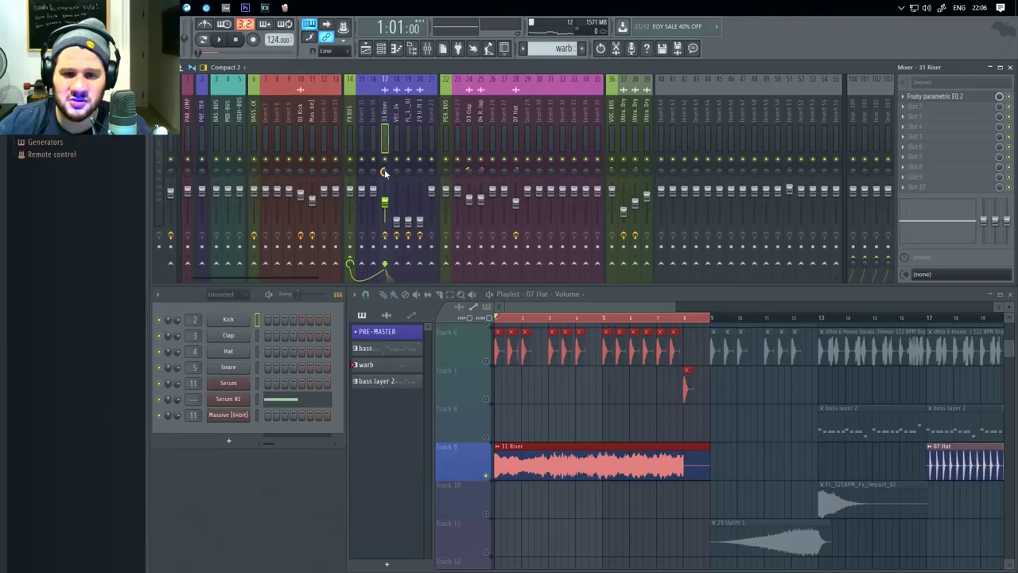
right_click(383, 171)
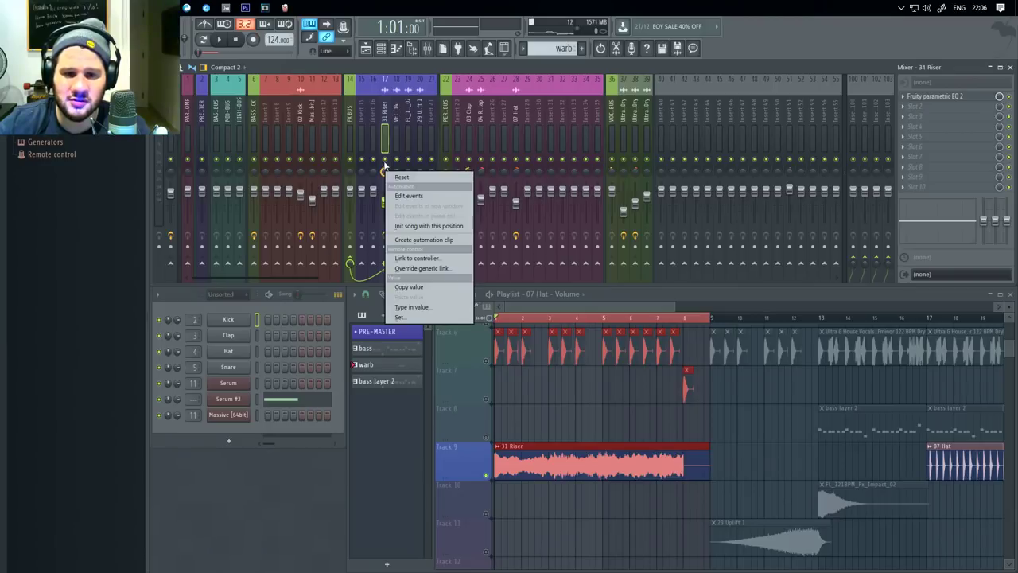
left_click(433, 231)
right_click(383, 171)
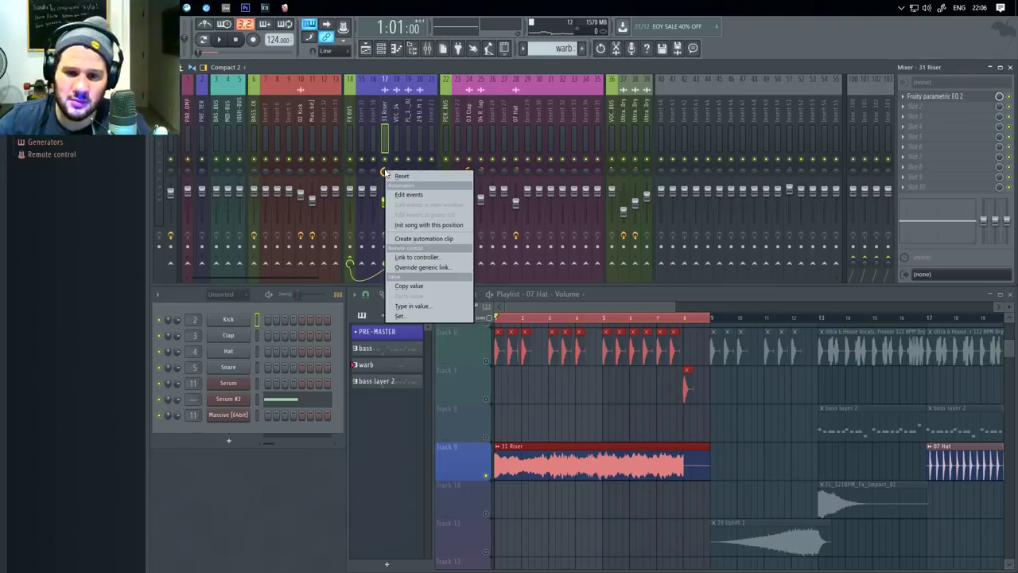
left_click(424, 239)
scroll(604, 379, "down", 1)
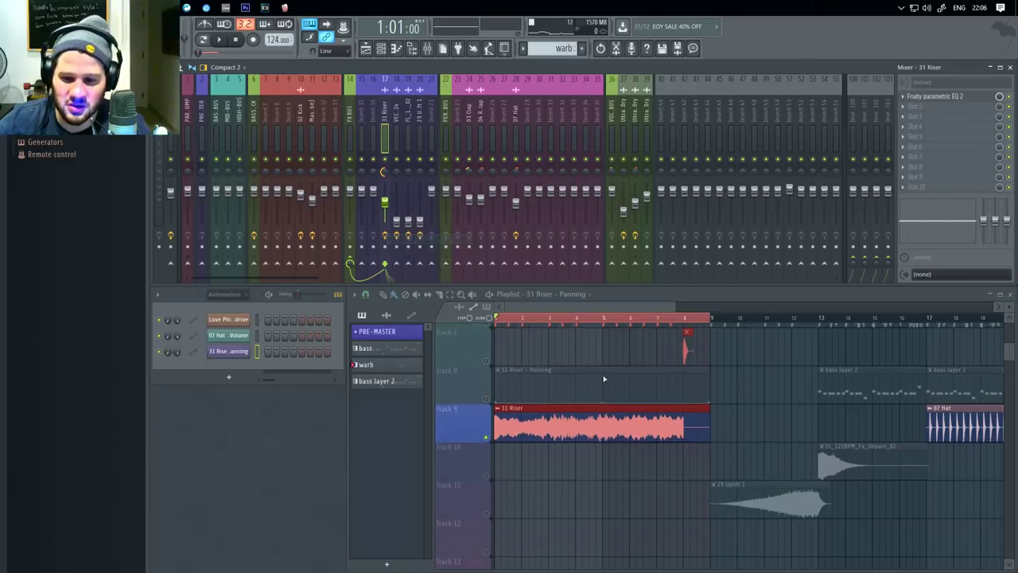
- Shape the 31 Riser panning clip as a ramp from full left to full right and unmute its Track 8
left_click_drag(710, 404, 712, 371)
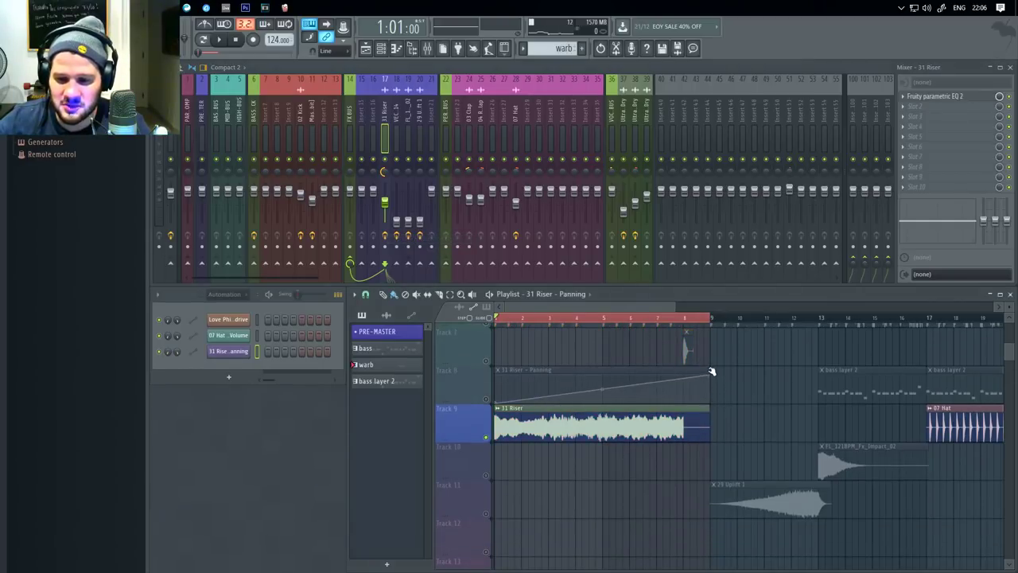
left_click(486, 398)
scroll(517, 399, "up", 3)
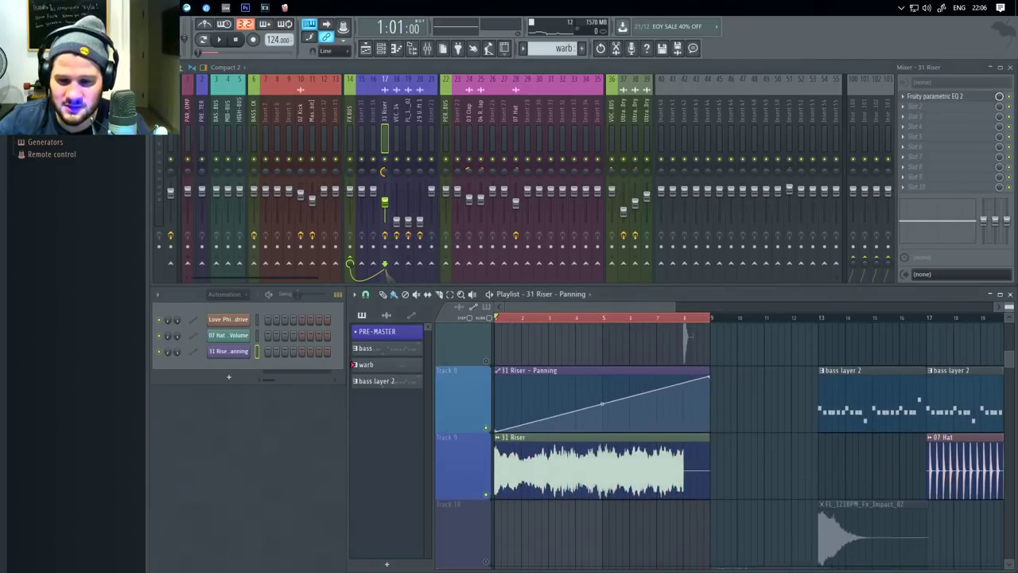
- Shorten the riser's panning automation clip to end at bar 8 and play the left-to-right sweep
scroll(579, 330, "down", 1)
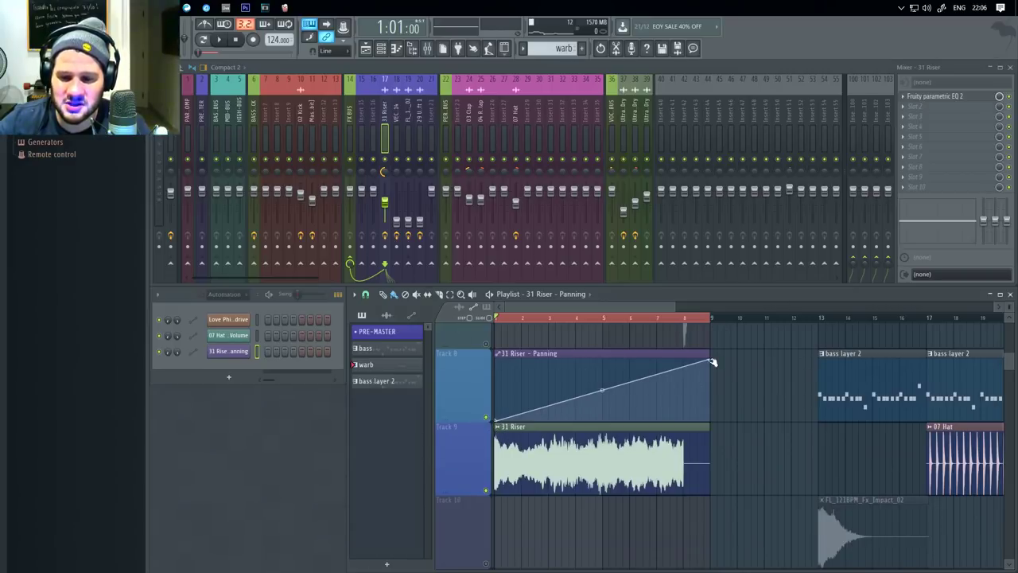
left_click_drag(713, 363, 687, 362)
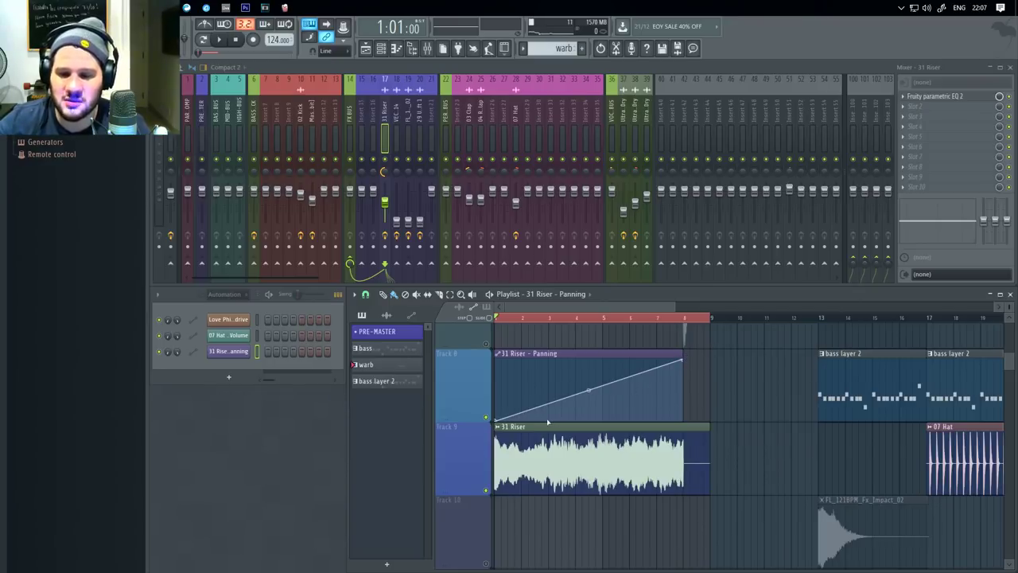
key("space")
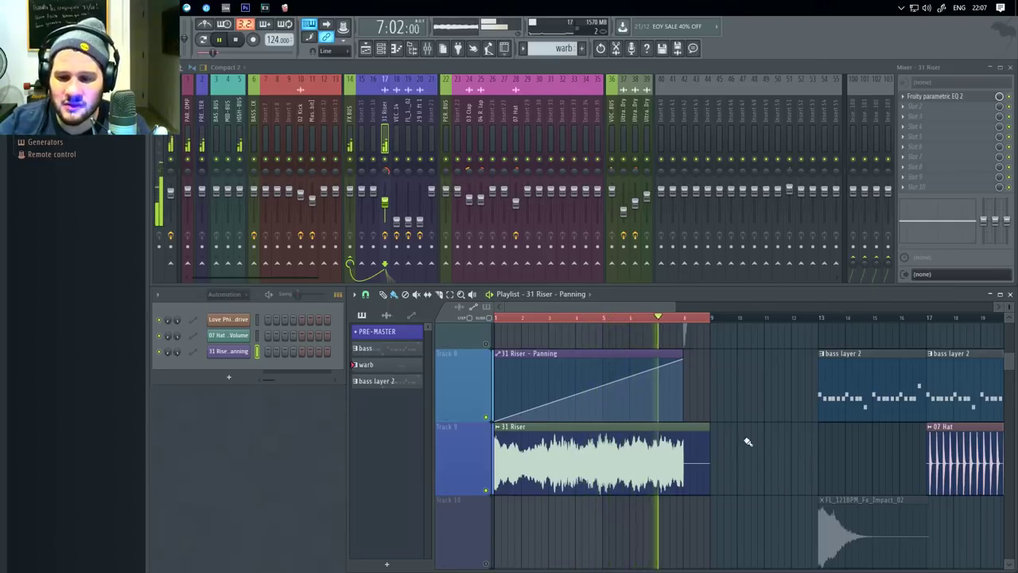
key("space")
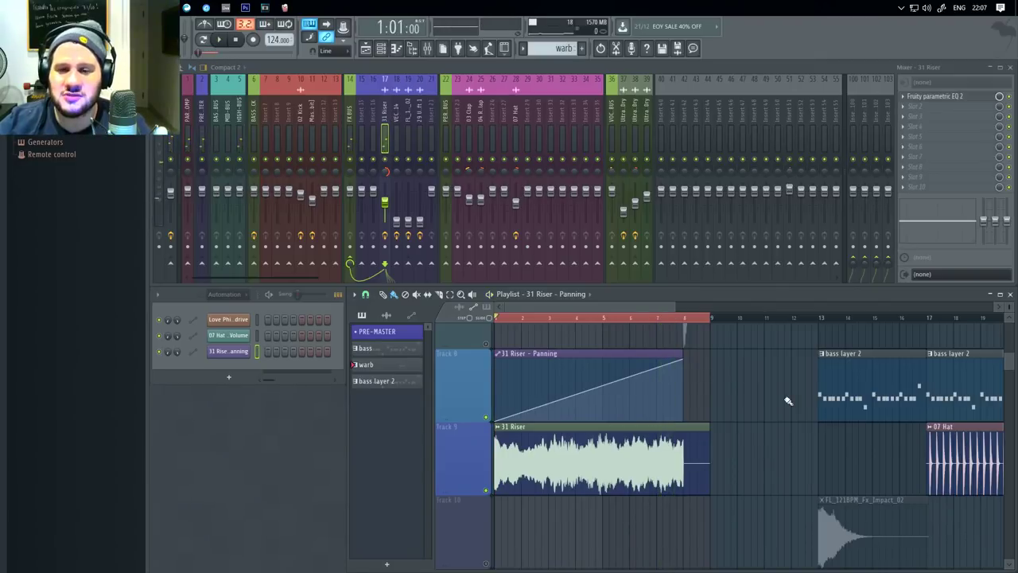
- Add alternating full-right and full-left points every half bar to the 31 Riser panning clip, forming a zigzag up to bar 8
left_click(506, 374)
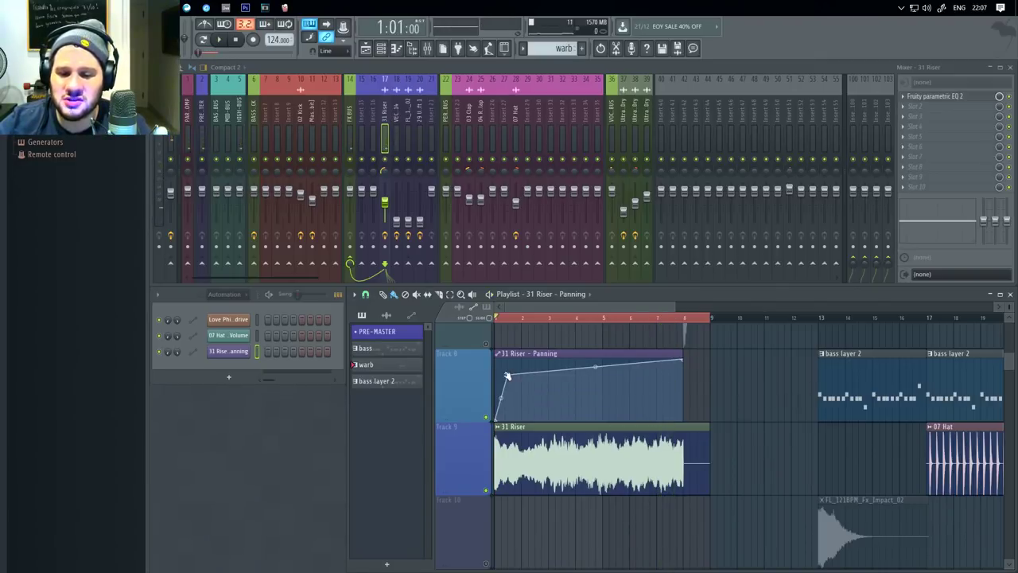
left_click_drag(510, 376, 511, 352)
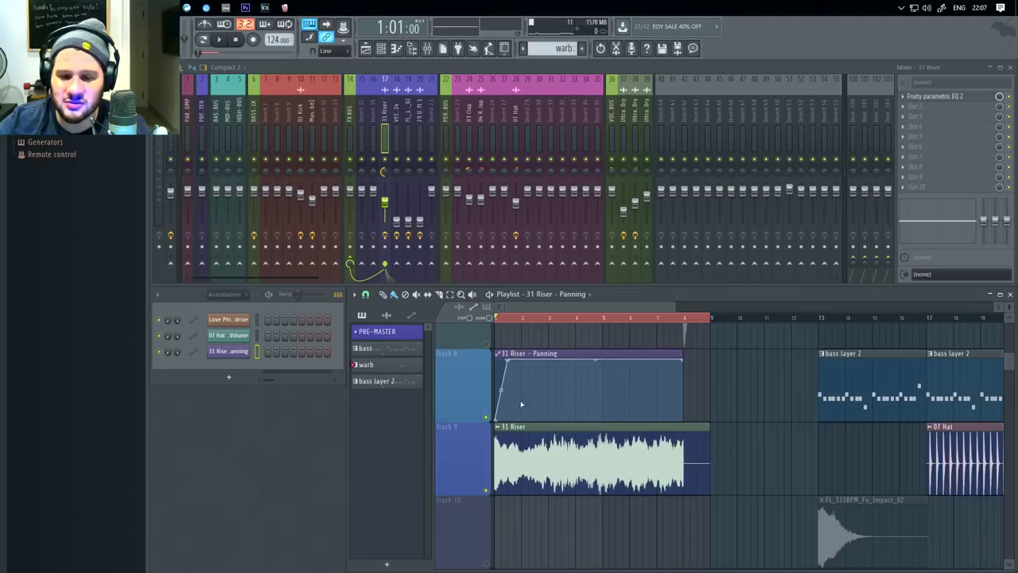
left_click_drag(521, 404, 521, 420)
left_click(523, 371)
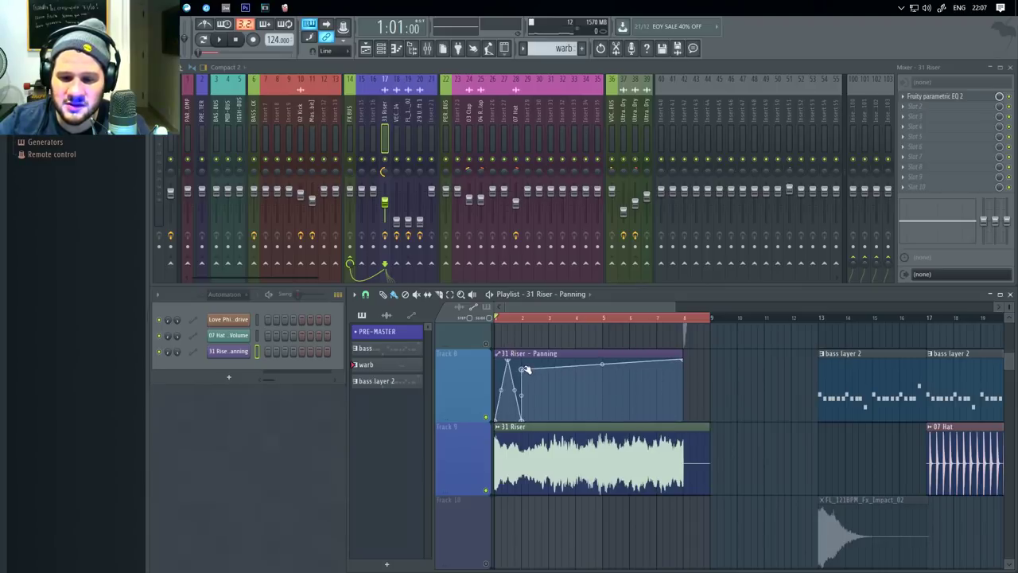
left_click_drag(525, 370, 570, 350)
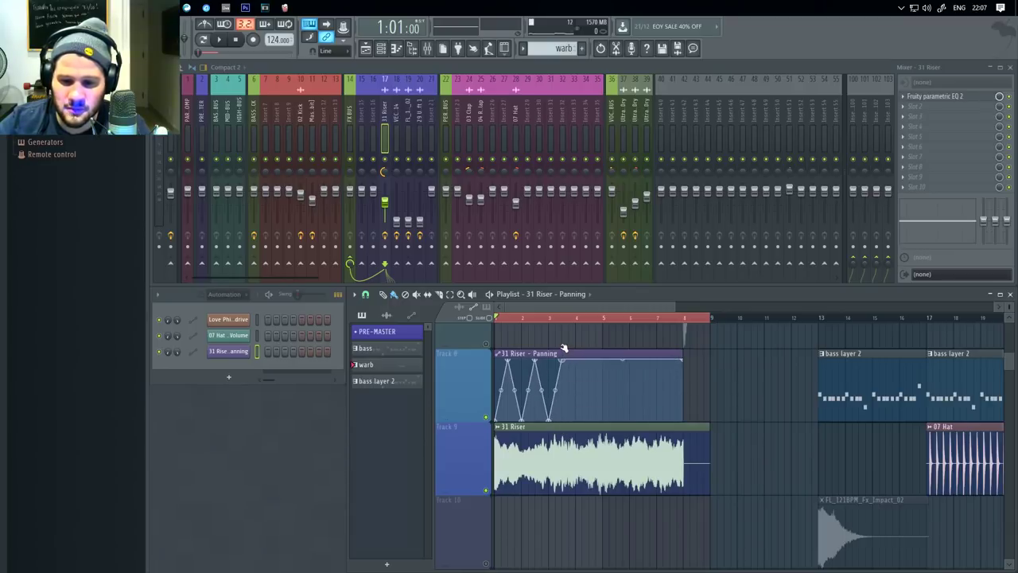
left_click_drag(582, 405, 579, 422)
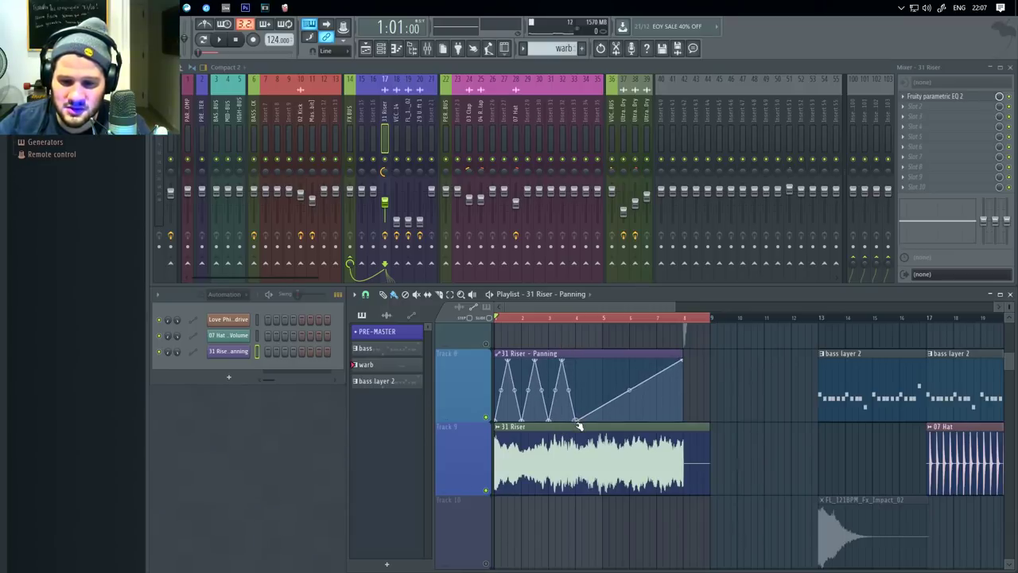
left_click(589, 362)
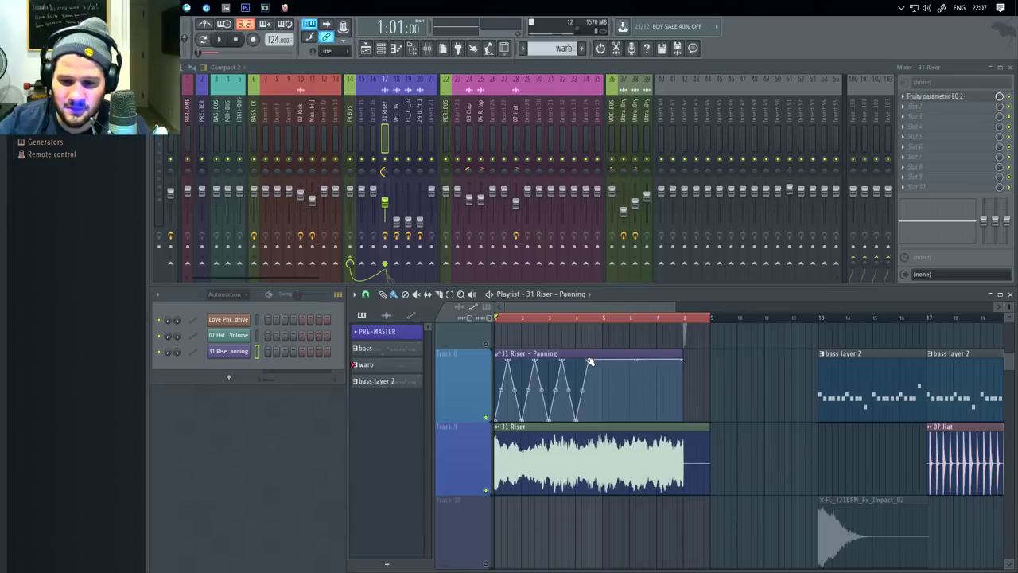
left_click(602, 420)
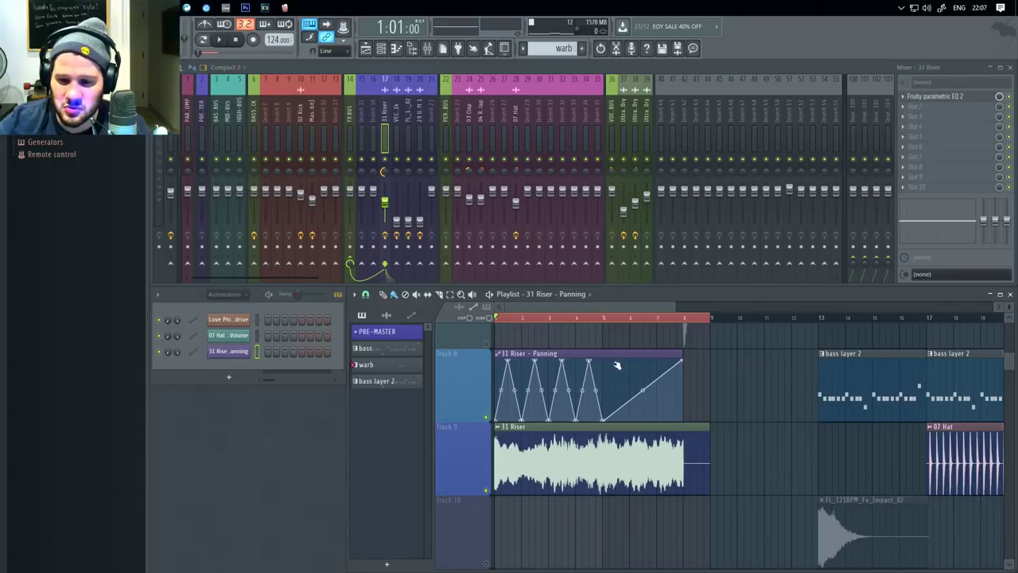
left_click(618, 359)
left_click(631, 420)
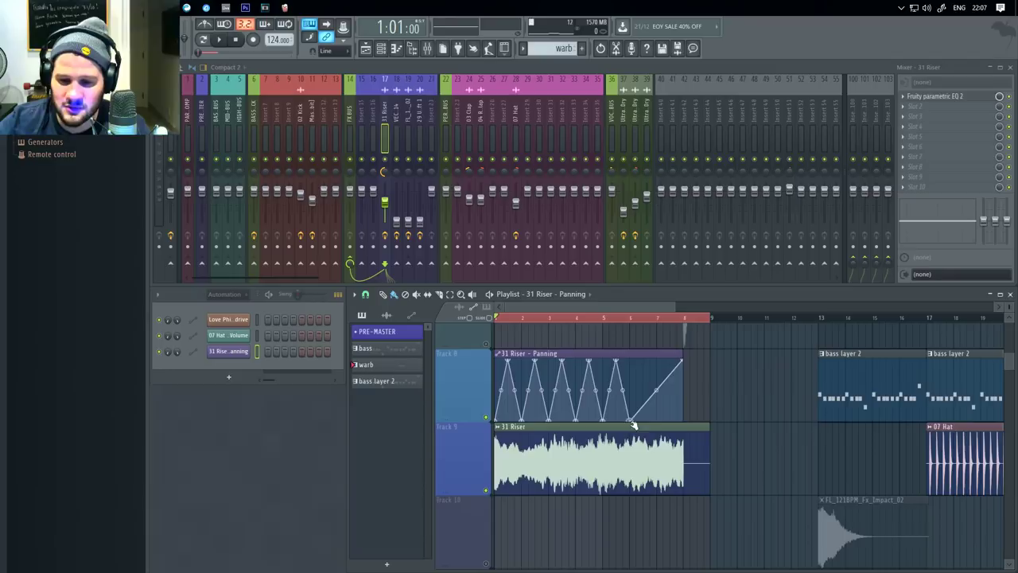
left_click(643, 368)
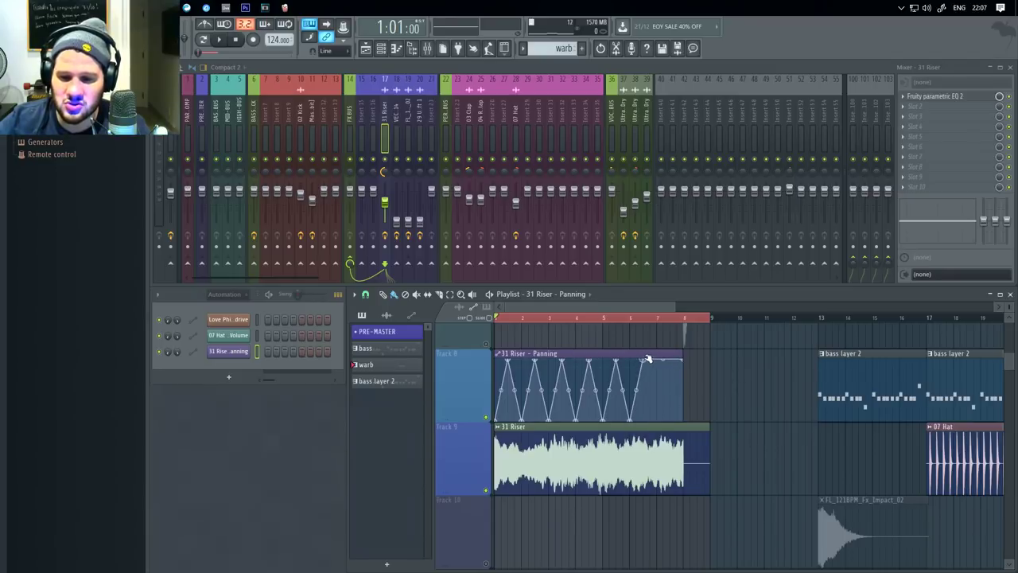
left_click(657, 422)
left_click(665, 362)
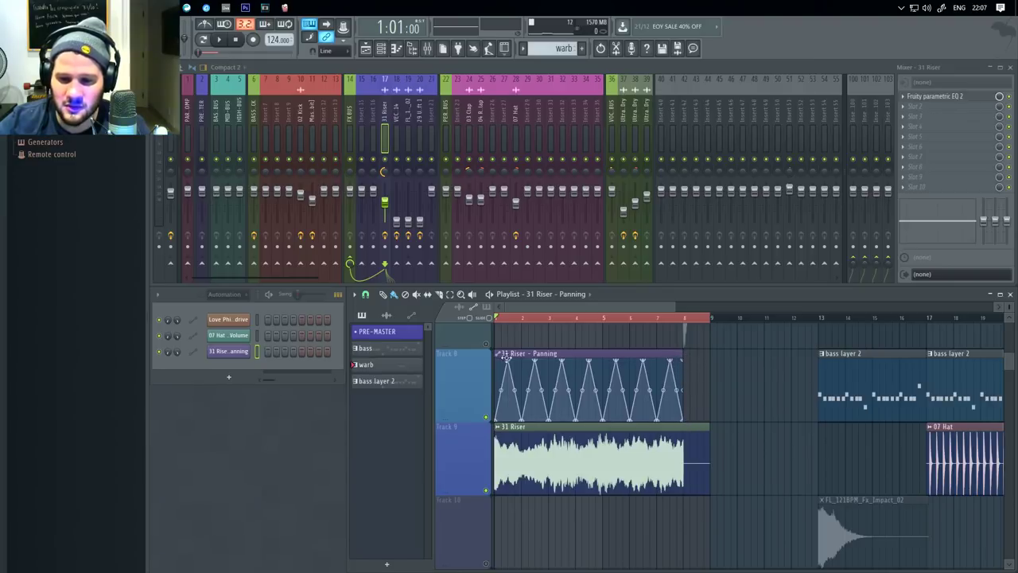
- Listen to the riser with the full-width panning zigzag and with its peaks and valleys pulled in towards the centre
key("space")
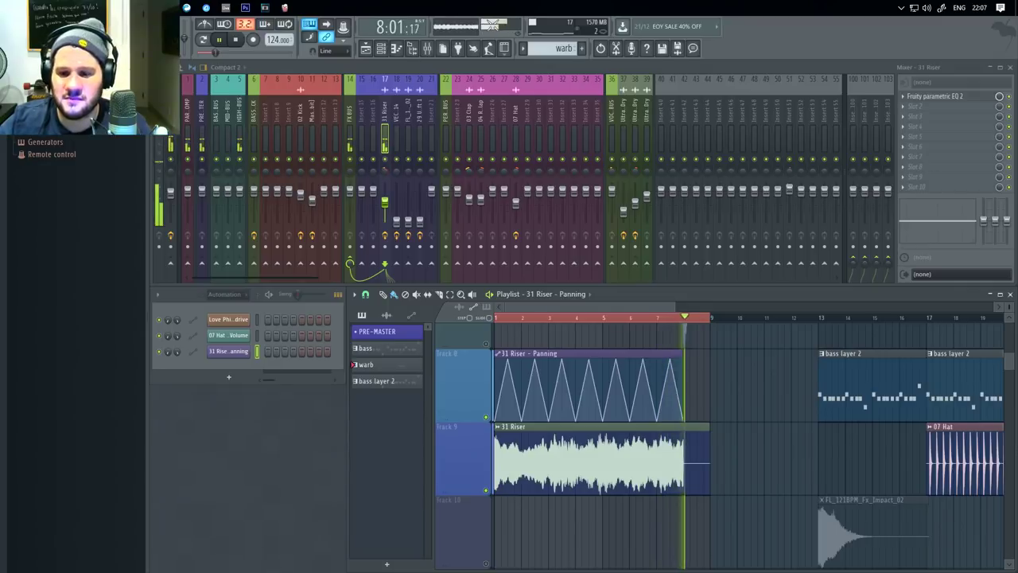
key("space")
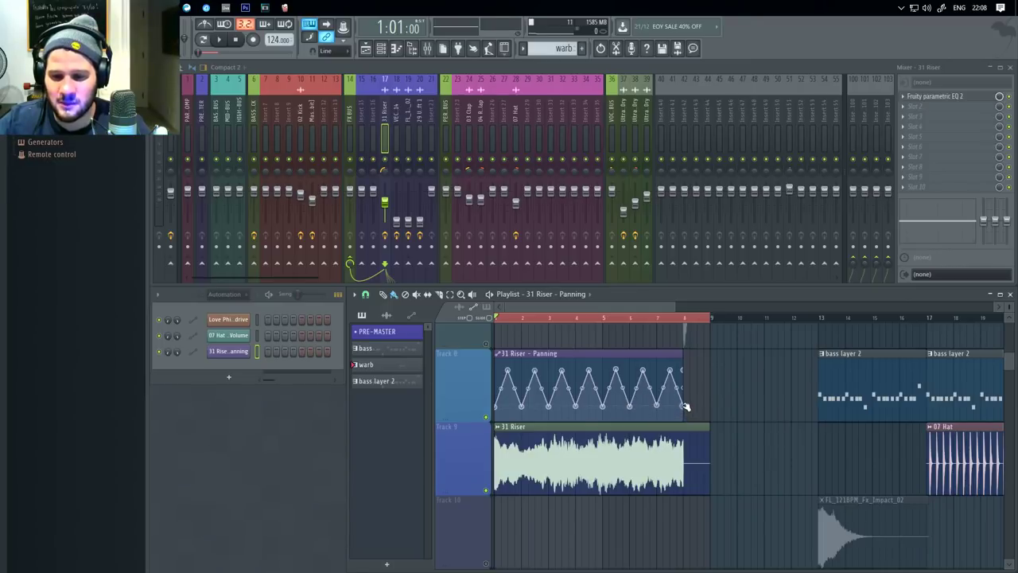
key("space")
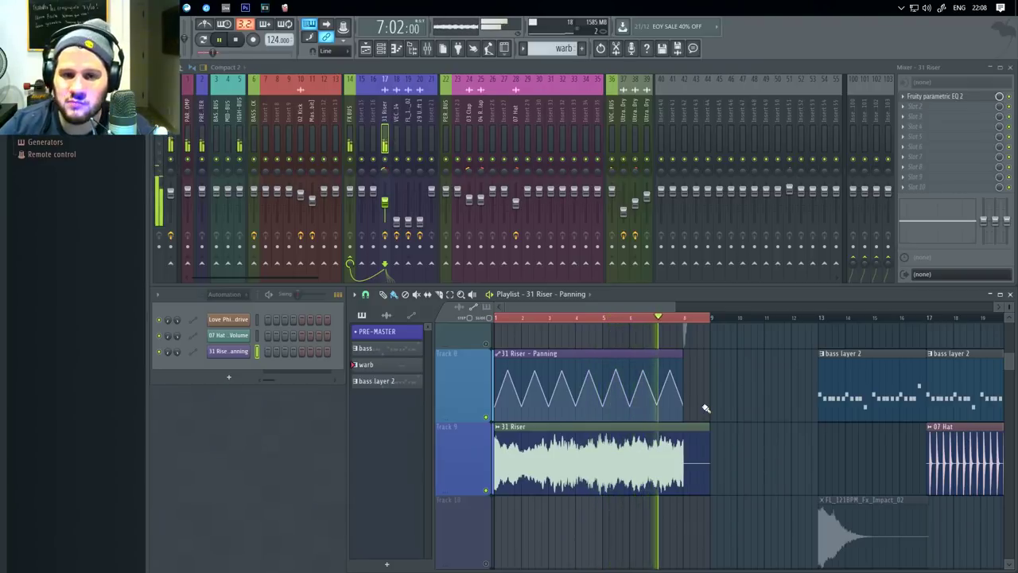
key("space")
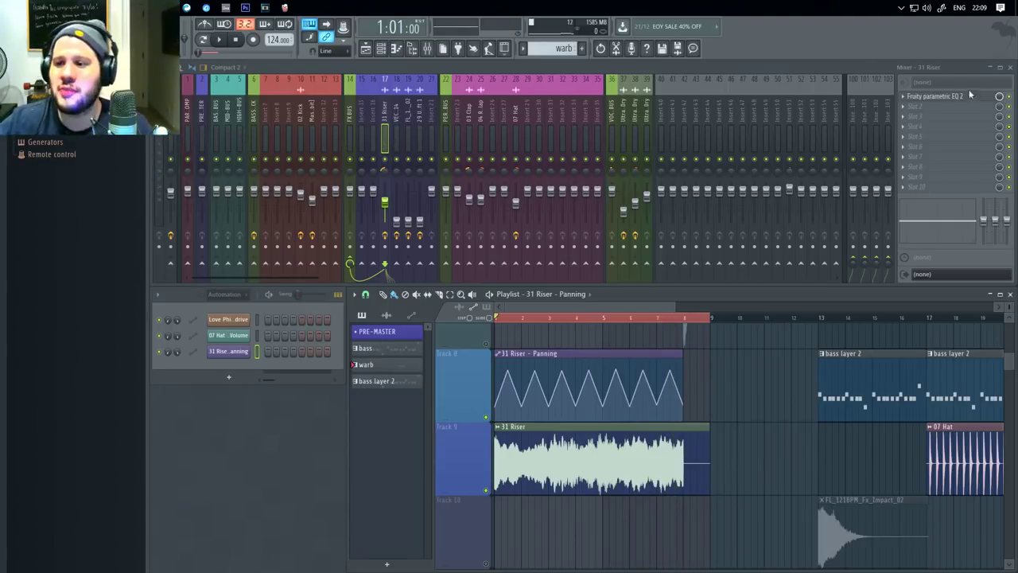
- Load Fruity Reeverb 2 into Slot 2 of the 31 Riser mixer track and move its window below the mixer
left_click(910, 110)
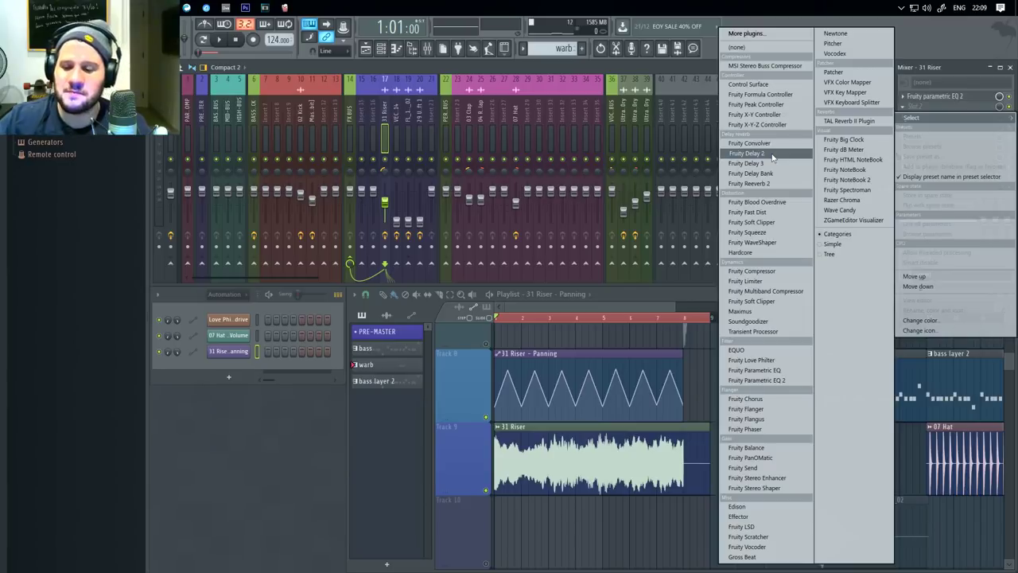
left_click(760, 183)
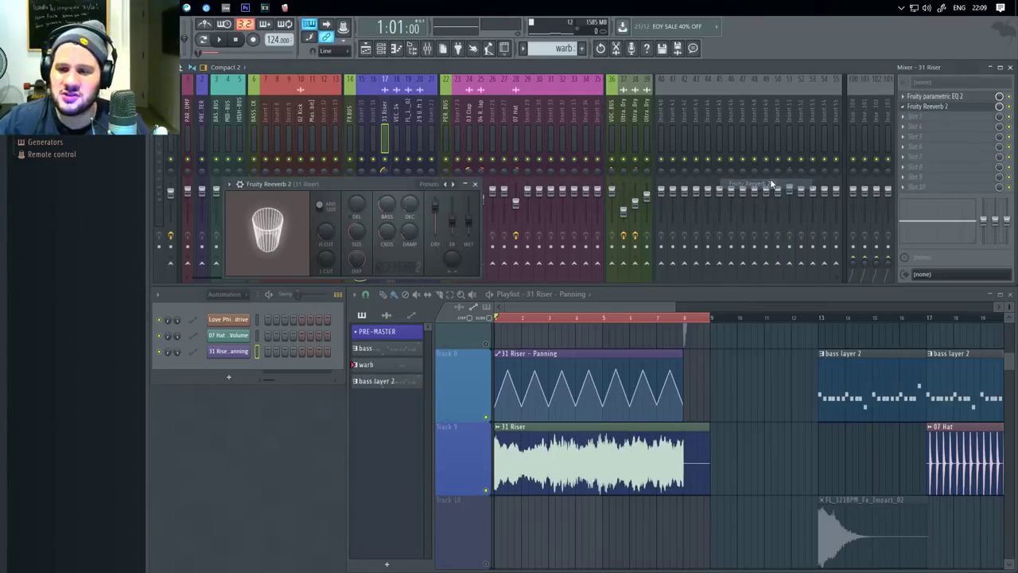
left_click_drag(394, 191, 371, 361)
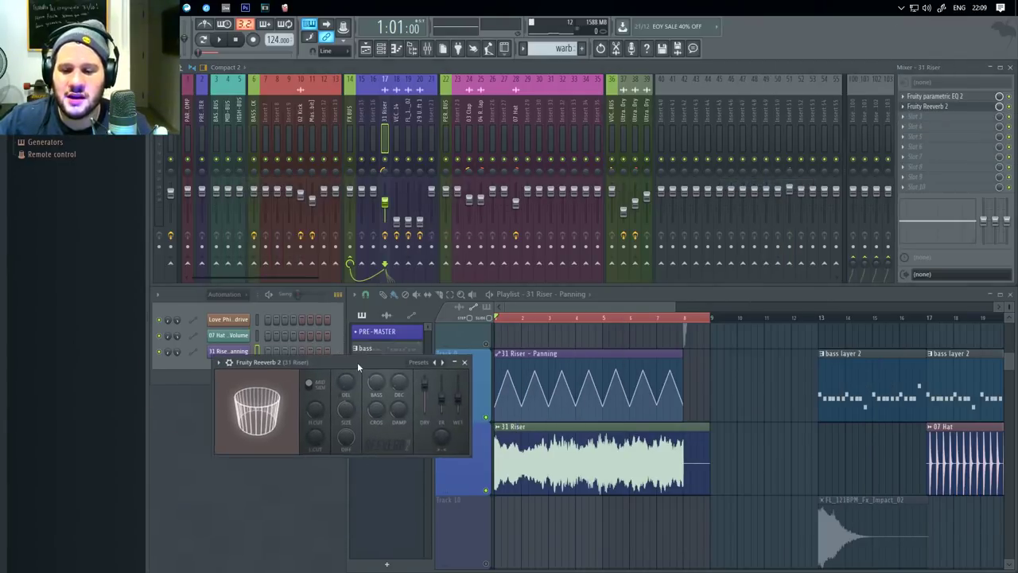
- Raise the wet level of the riser's Fruity Reeverb 2 to maximum, play the riser with it, and close the reverb window
scroll(752, 386, "down", 3)
scroll(716, 375, "down", 5)
scroll(720, 385, "up", 6)
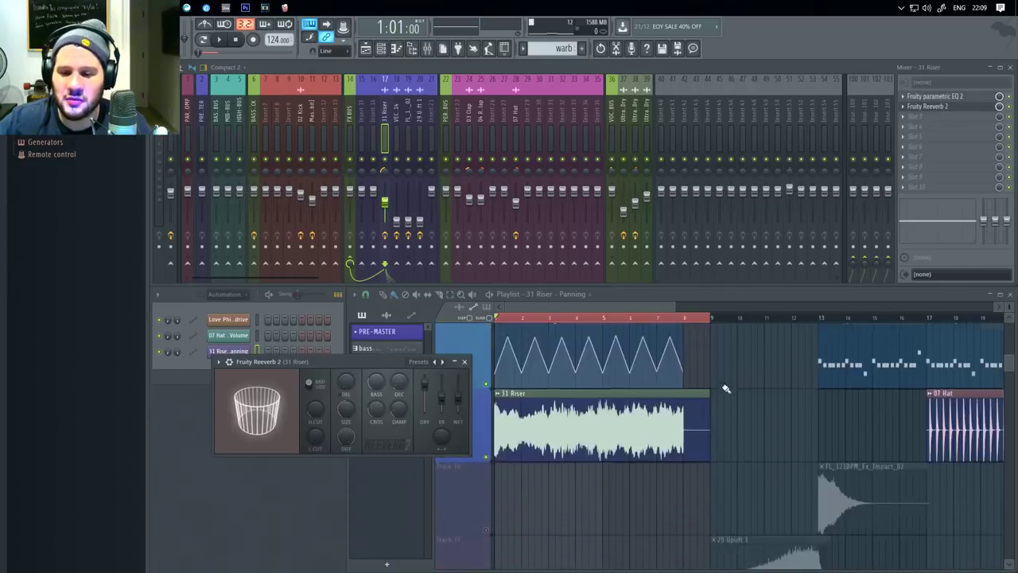
scroll(660, 374, "down", 3)
scroll(692, 368, "down", 2)
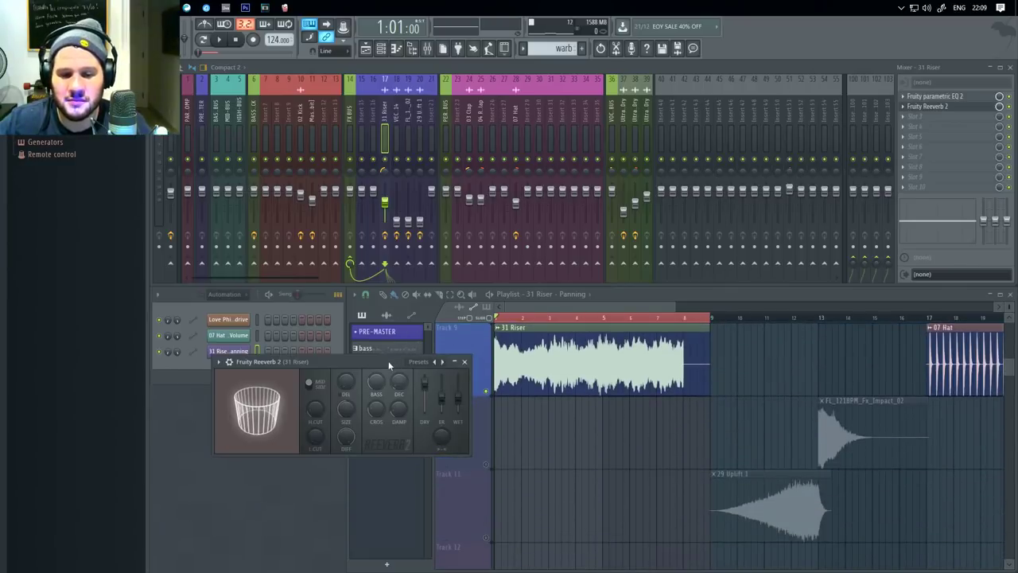
left_click_drag(388, 360, 496, 422)
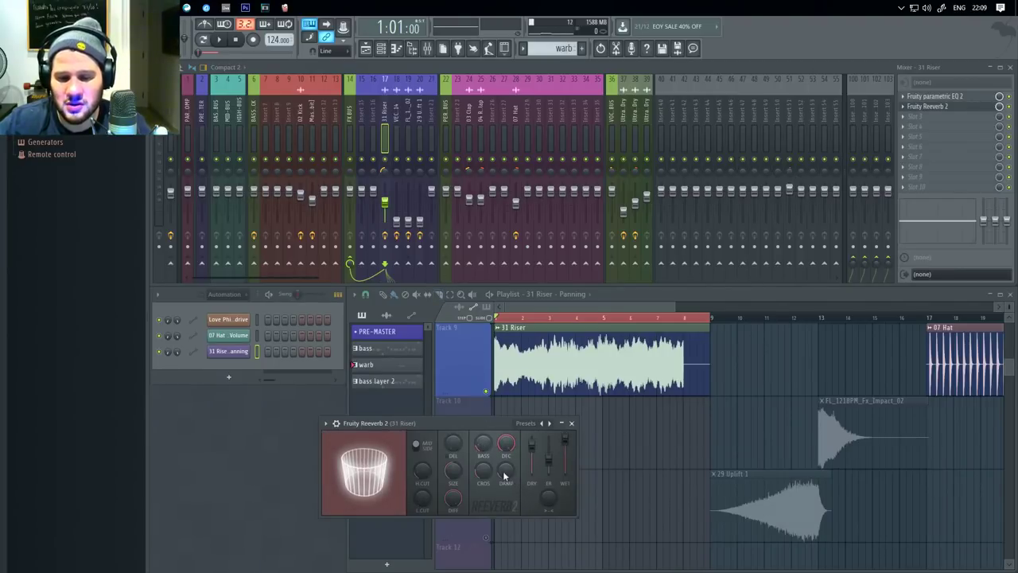
key("space")
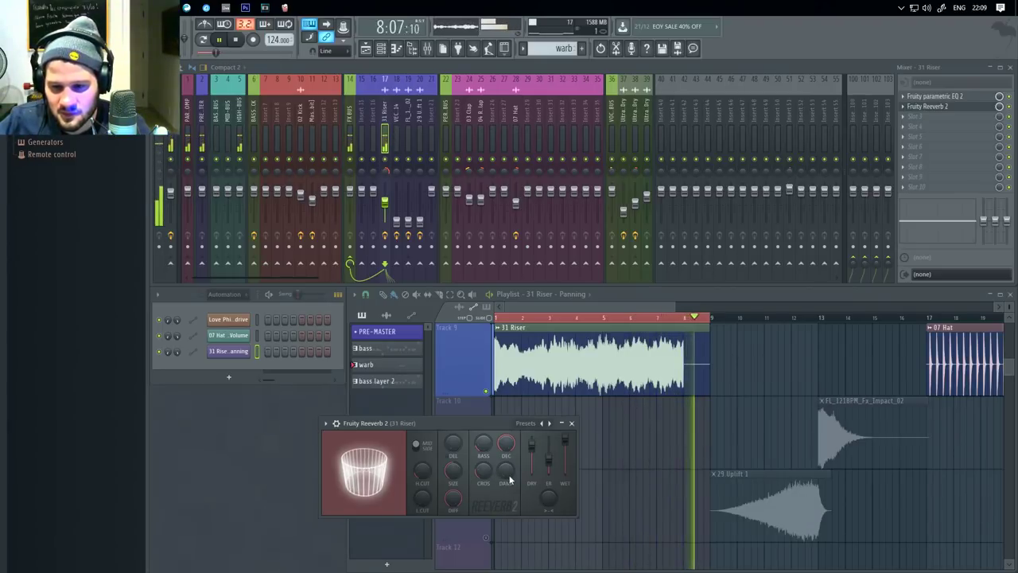
key("space")
left_click(573, 424)
- Clear the playlist's time selection and look over the tracks of the arrangement
scroll(581, 425, "up", 2)
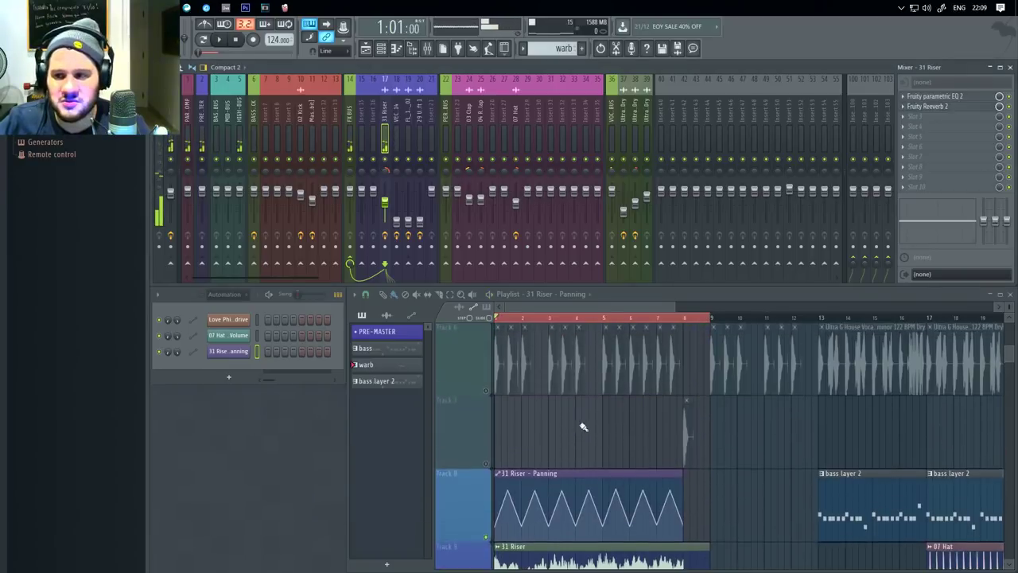
scroll(545, 438, "down", 4)
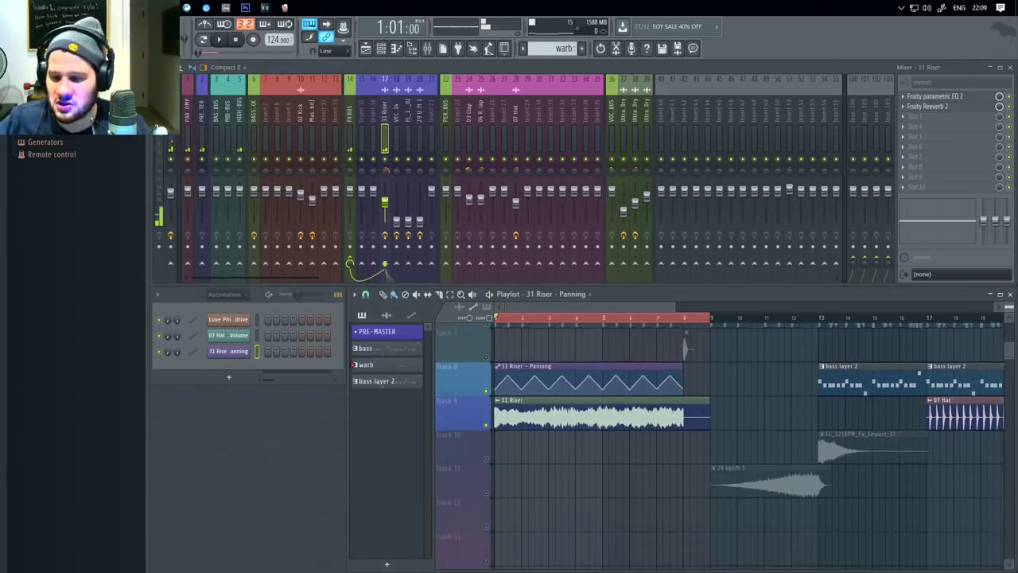
scroll(597, 422, "down", 3)
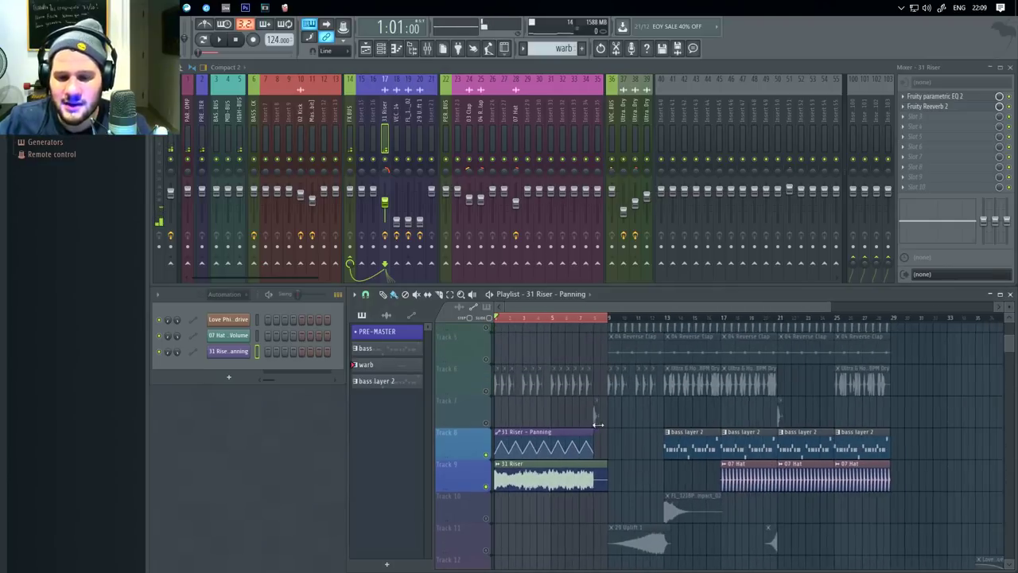
double_click(515, 321)
left_click_drag(581, 461, 888, 427)
scroll(636, 453, "up", 2)
scroll(623, 457, "up", 4)
left_click_drag(550, 406, 557, 465)
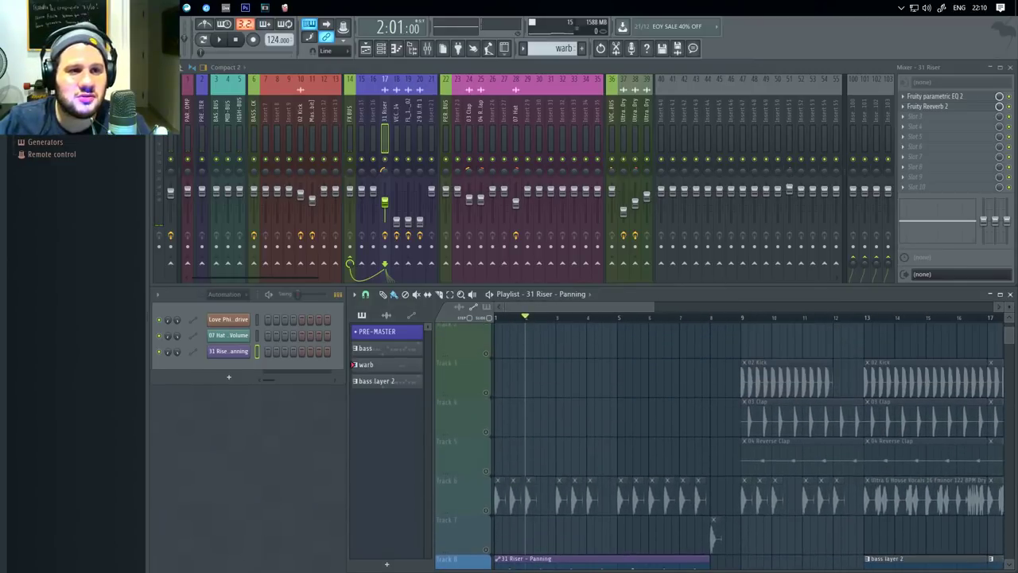
- Save drop g house tutorial.flp and open another project from the Projects folder
left_click(14, 24)
key("ctrl+s")
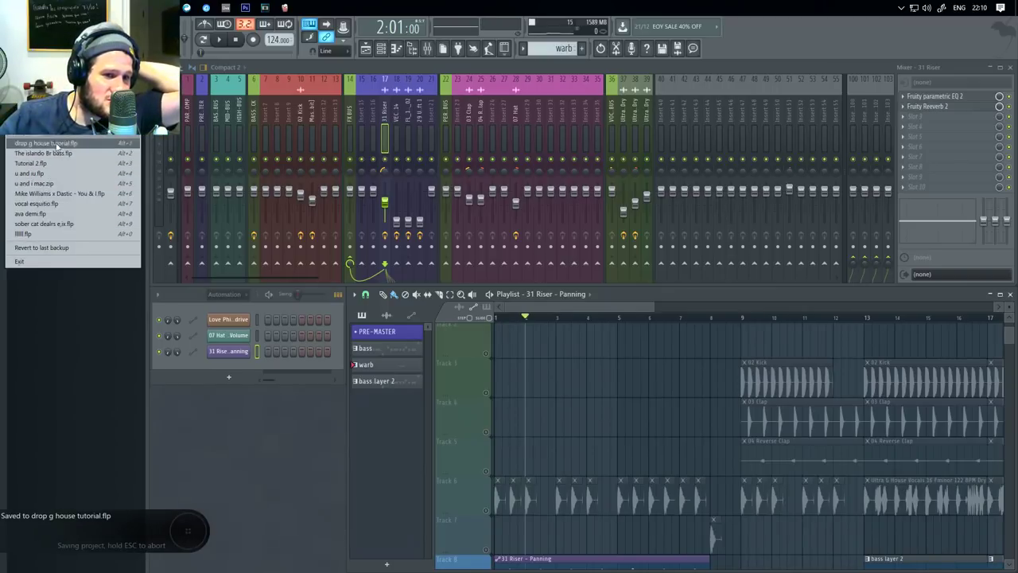
key("ctrl+o")
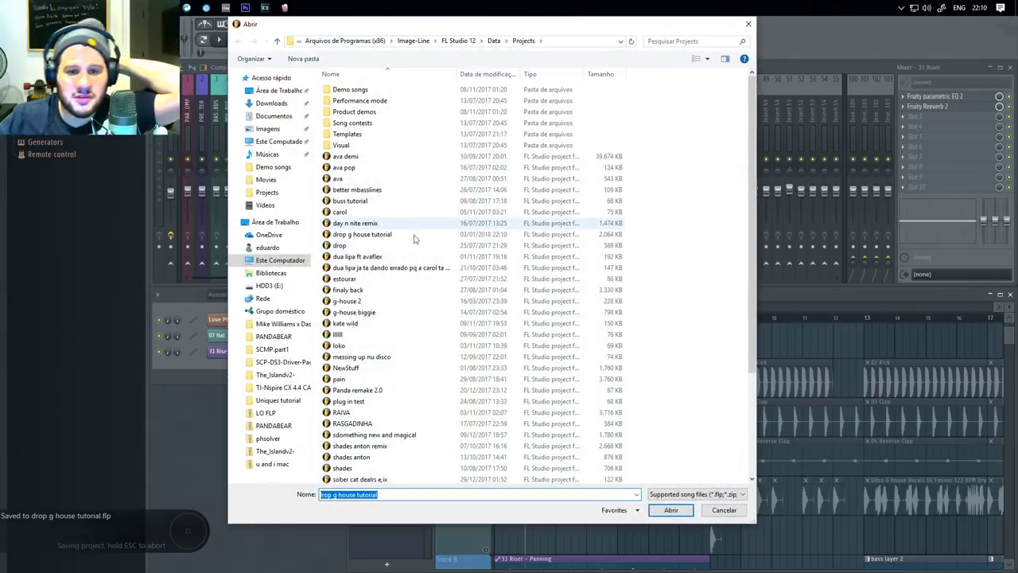
left_click(393, 76)
double_click(390, 270)
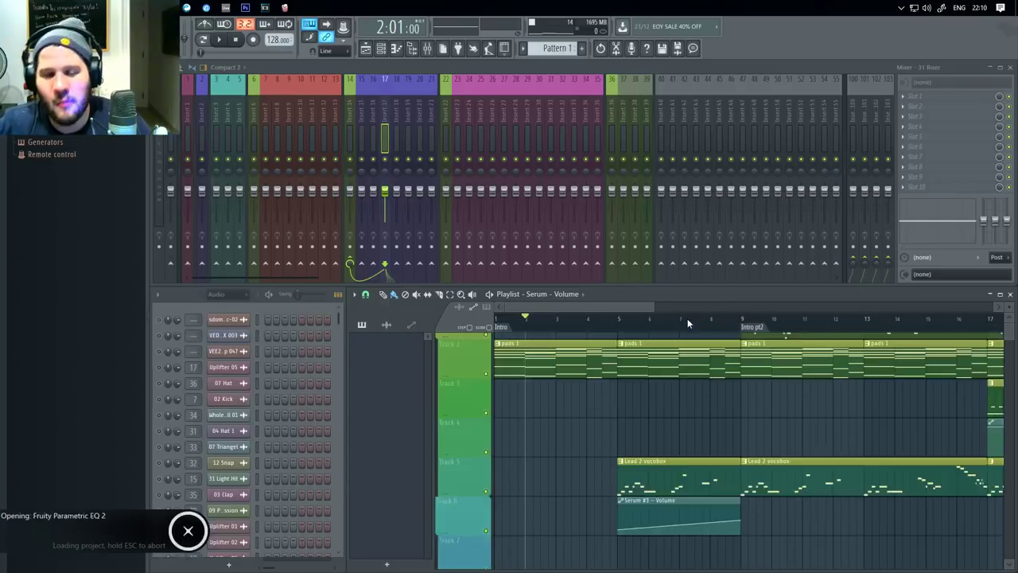
- Find the Cymatics - Foley FX 27 clip near bar 48, solo its track and unmute its panning automation on Track 35
scroll(703, 350, "right", 5)
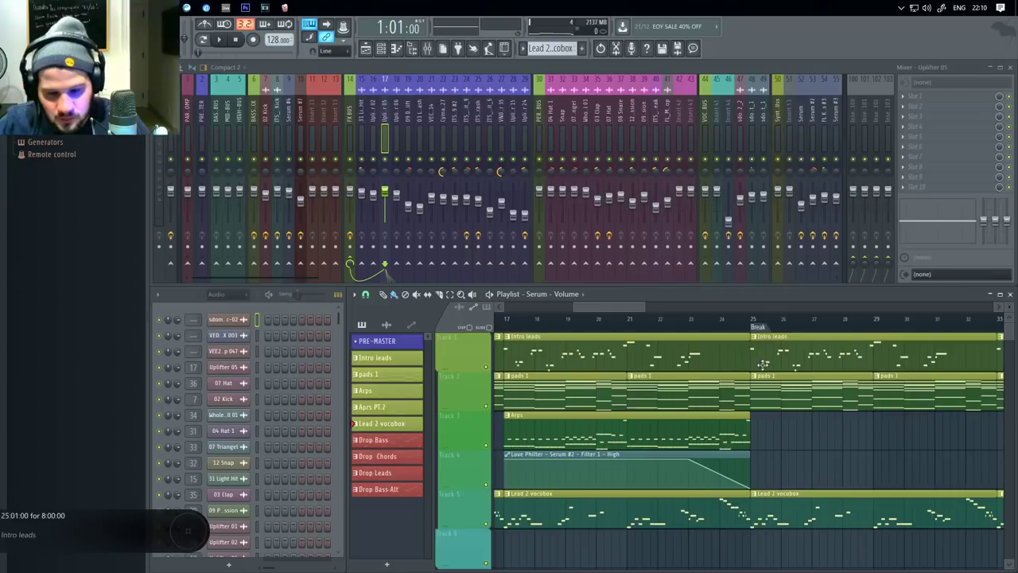
scroll(761, 364, "down", 4)
scroll(723, 398, "down", 5)
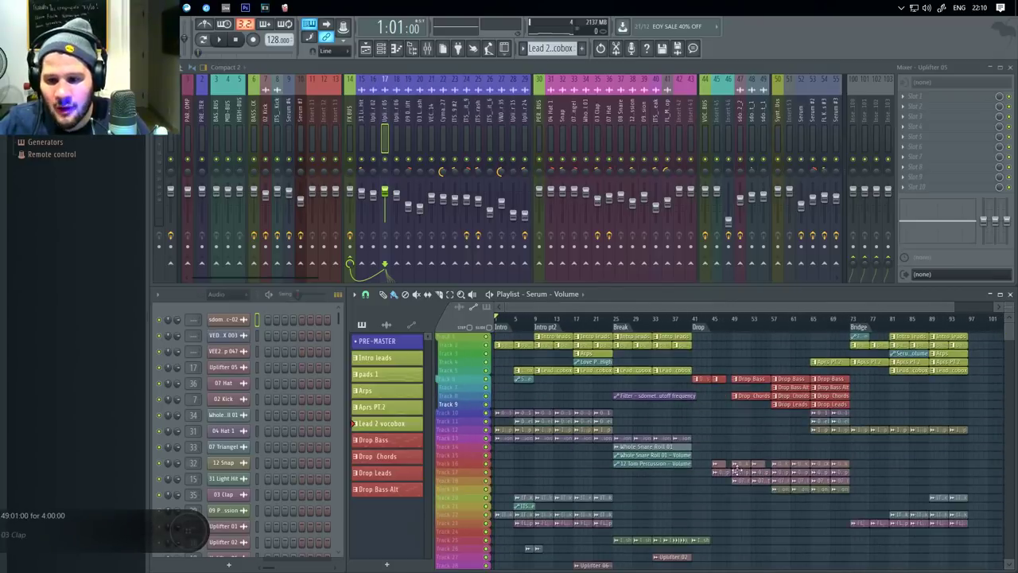
scroll(737, 470, "down", 3)
scroll(744, 474, "up", 3)
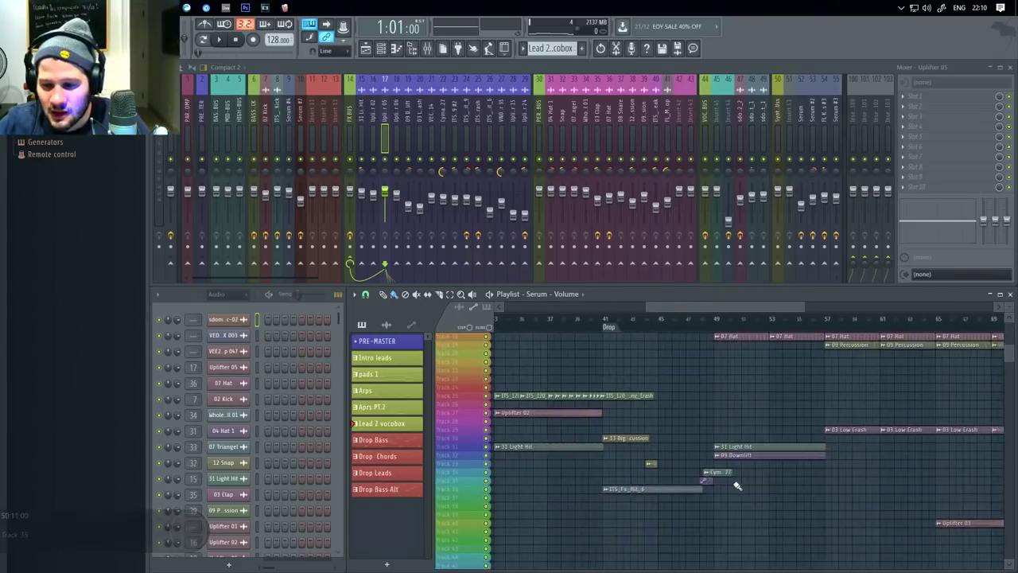
scroll(737, 486, "up", 4)
scroll(730, 497, "up", 4)
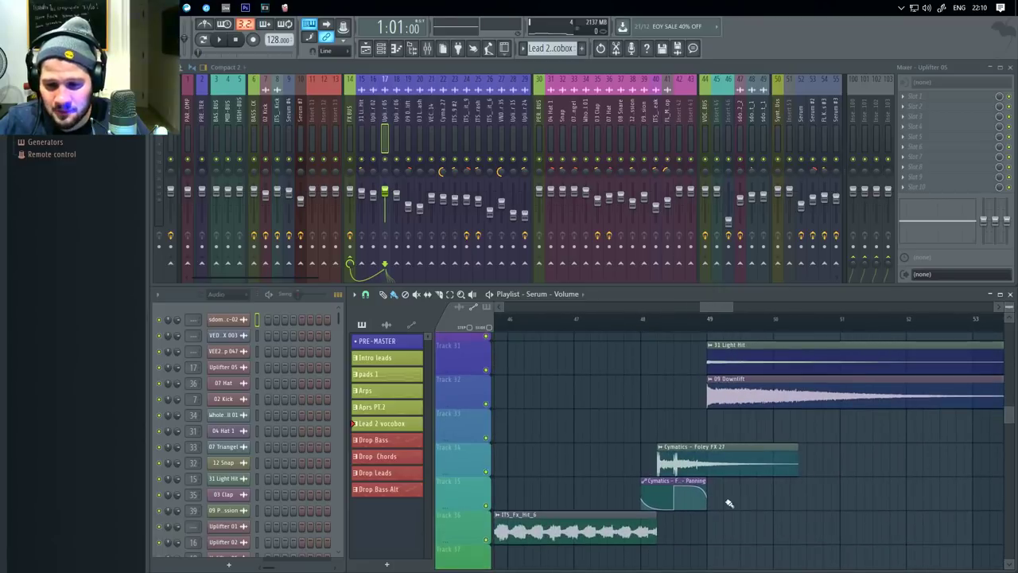
right_click(482, 469)
left_click(471, 468)
right_click(487, 471)
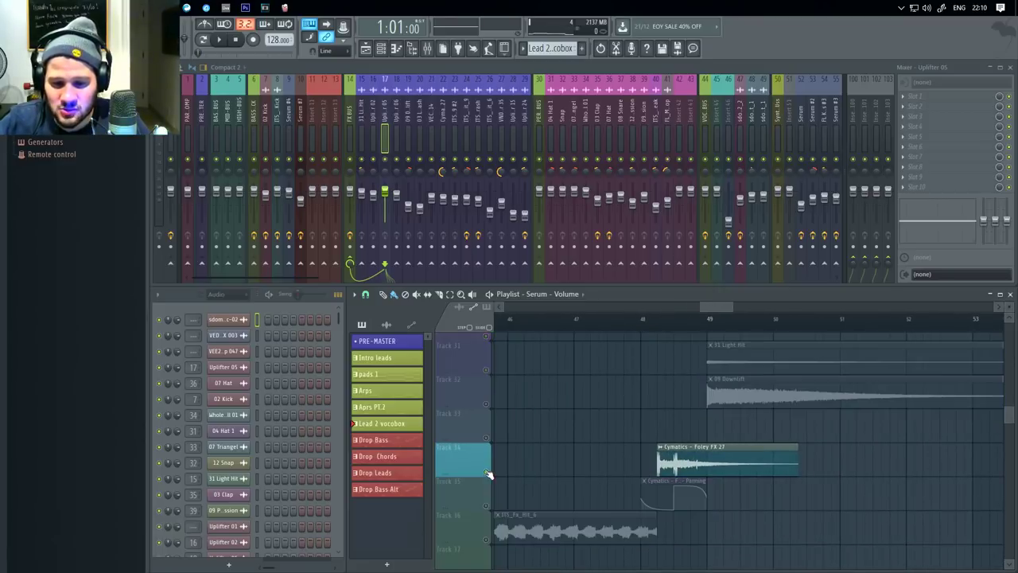
left_click(487, 505)
- Play the Foley FX 27 clip with its panning automation twice, starting from bar 47
left_click_drag(565, 406, 687, 400)
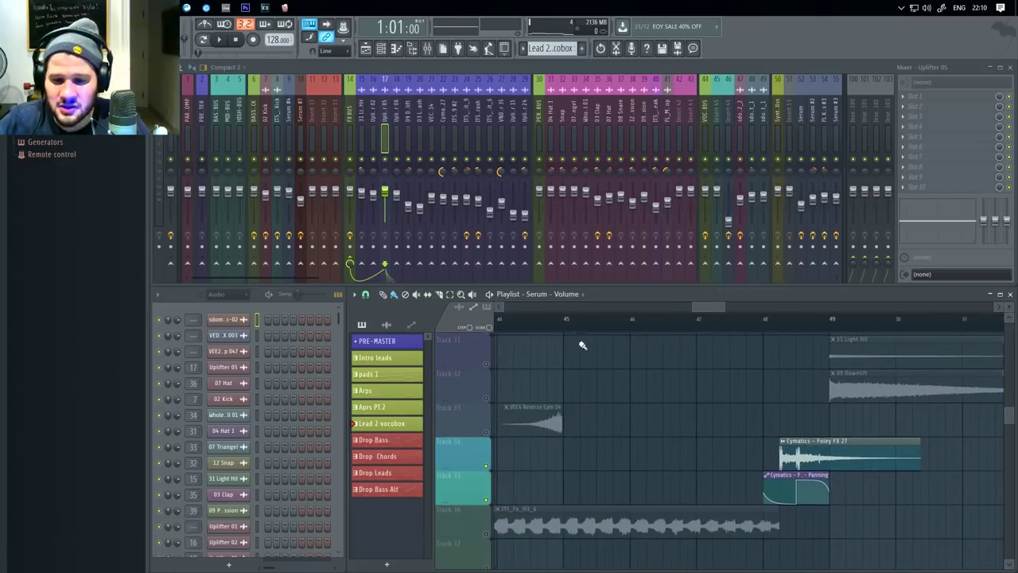
left_click(604, 321)
key("space")
left_click_drag(781, 335, 645, 389)
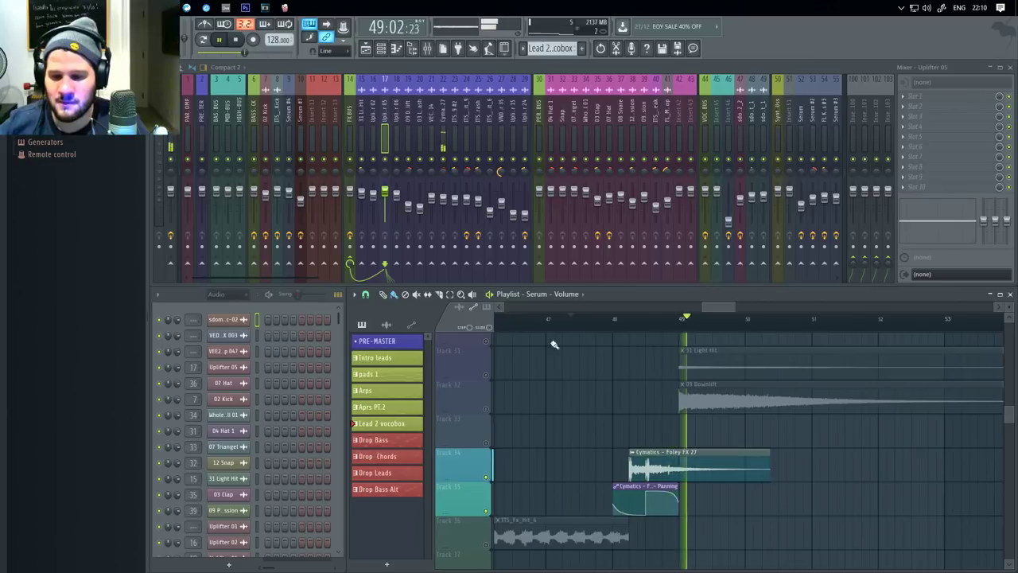
key("space")
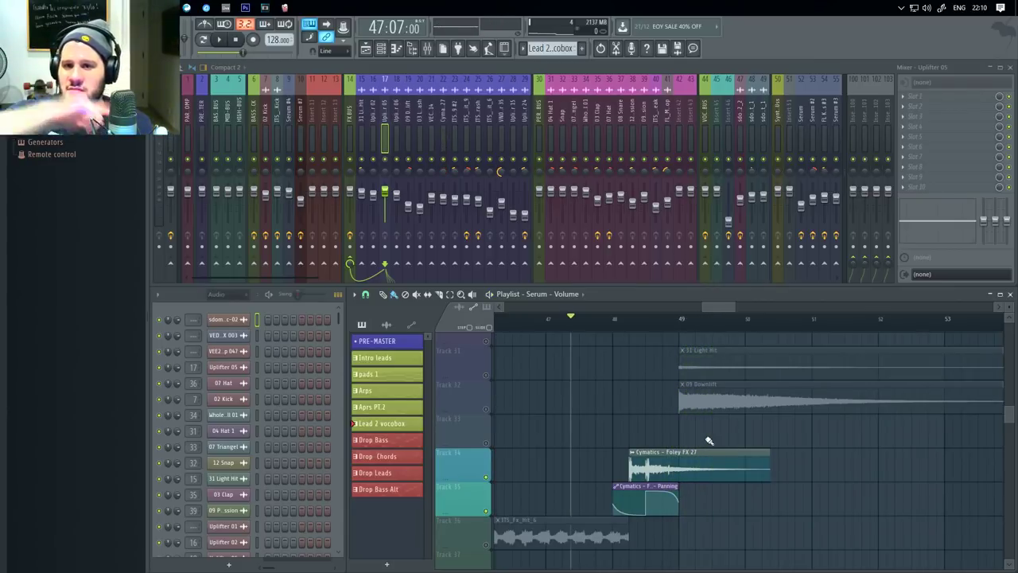
key("space")
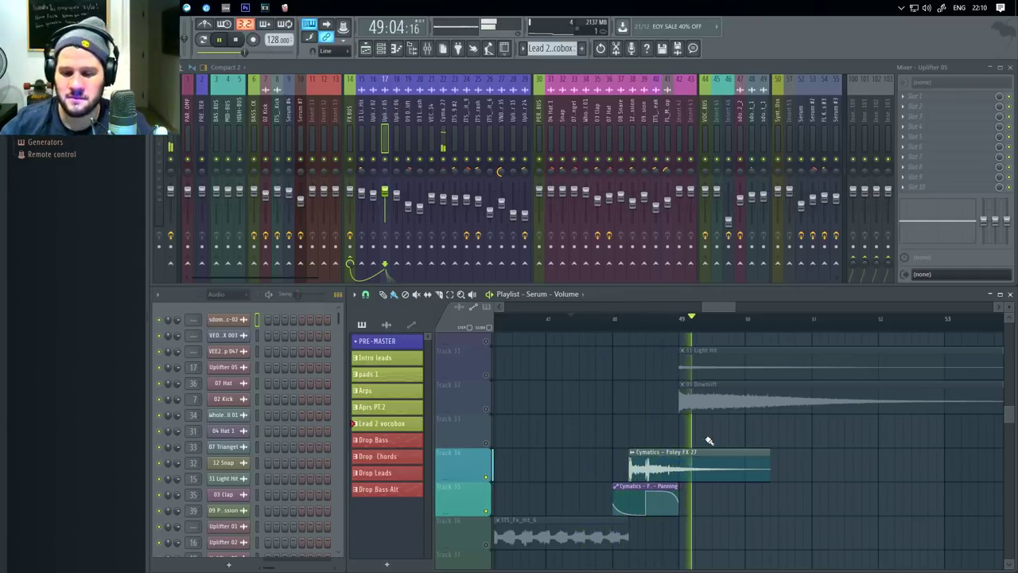
key("space")
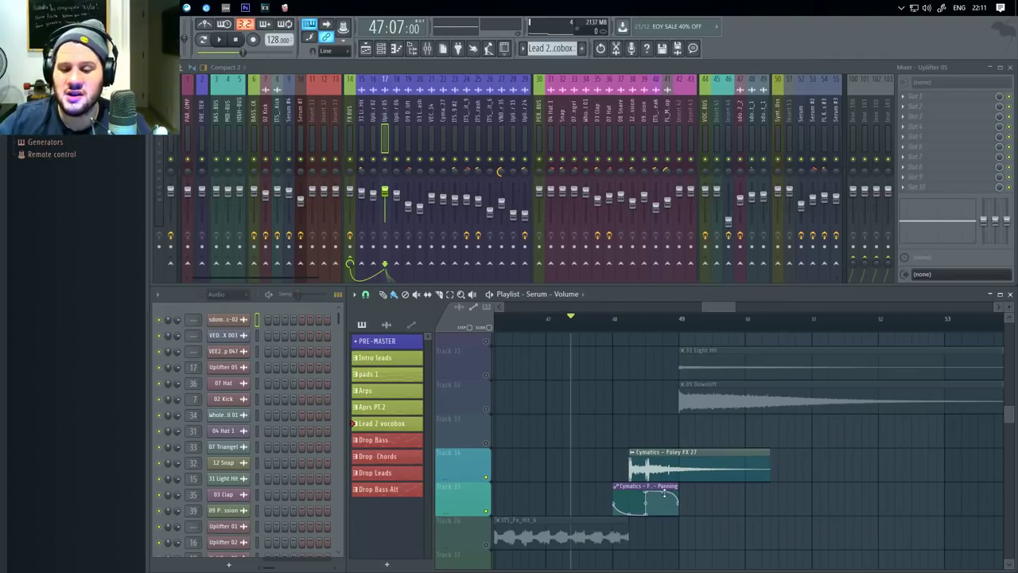
- Solo Track 34 and play the Foley FX 27 clip without its panning automation
scroll(613, 494, "up", 3)
scroll(614, 494, "up", 3)
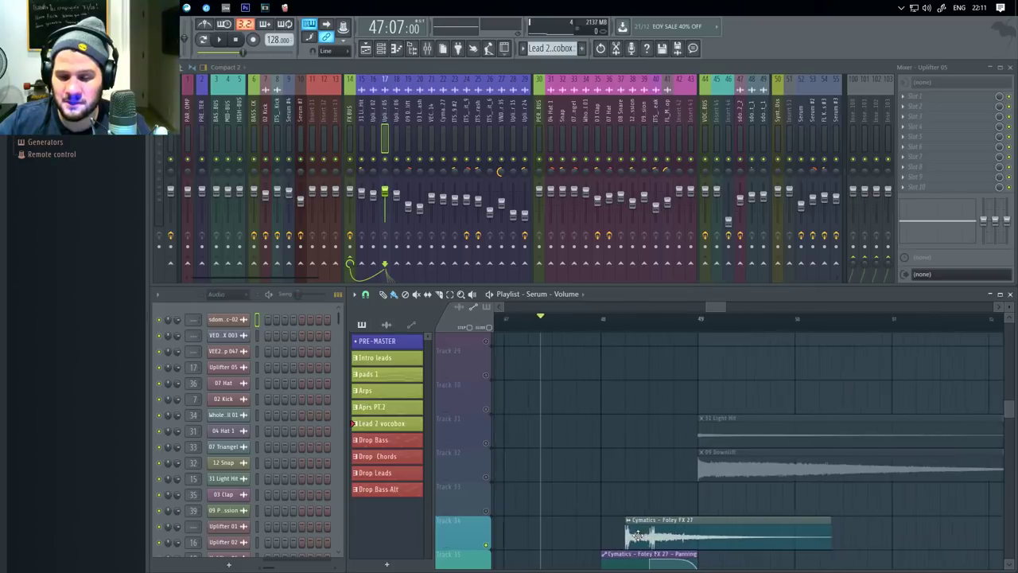
scroll(639, 531, "down", 2)
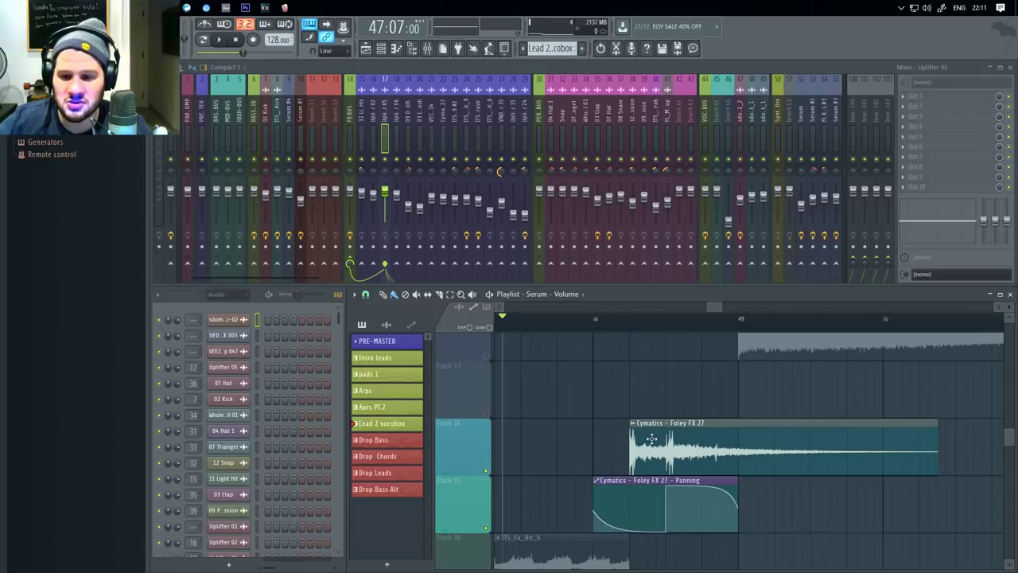
right_click(486, 470)
key("space")
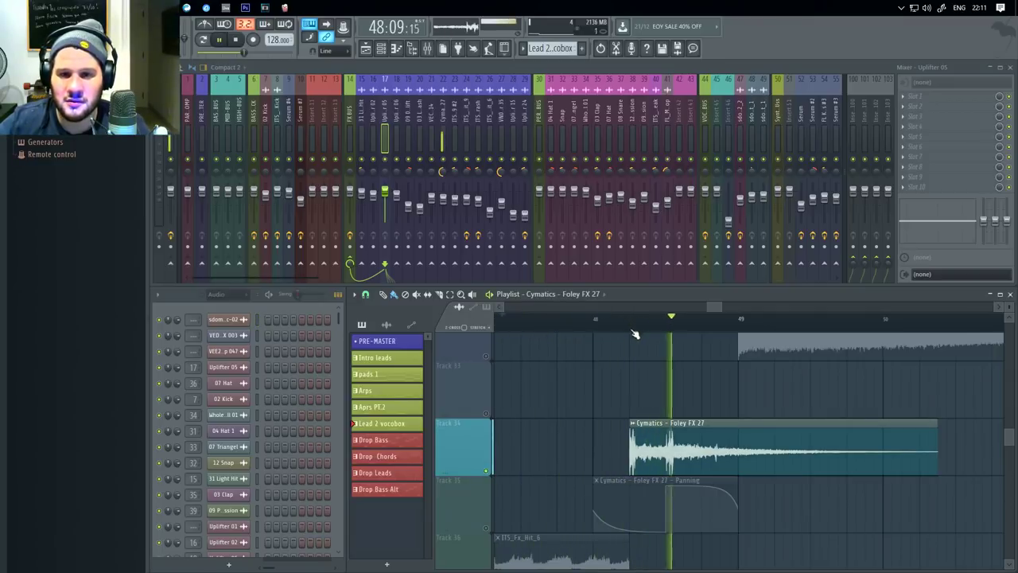
key("space")
- Solo Track 35 and delete the Cymatics - Foley FX 27 - Panning automation clip from it
right_click(487, 528)
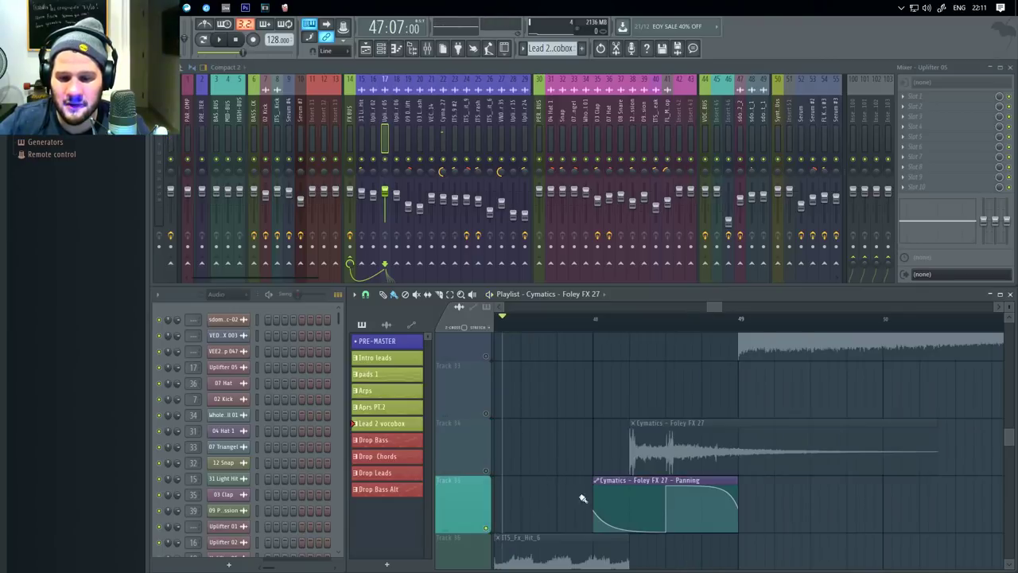
right_click(620, 480)
- Initialise the song with the current panning position of the Cymatics - Foley FX 27 mixer track
left_click(443, 105)
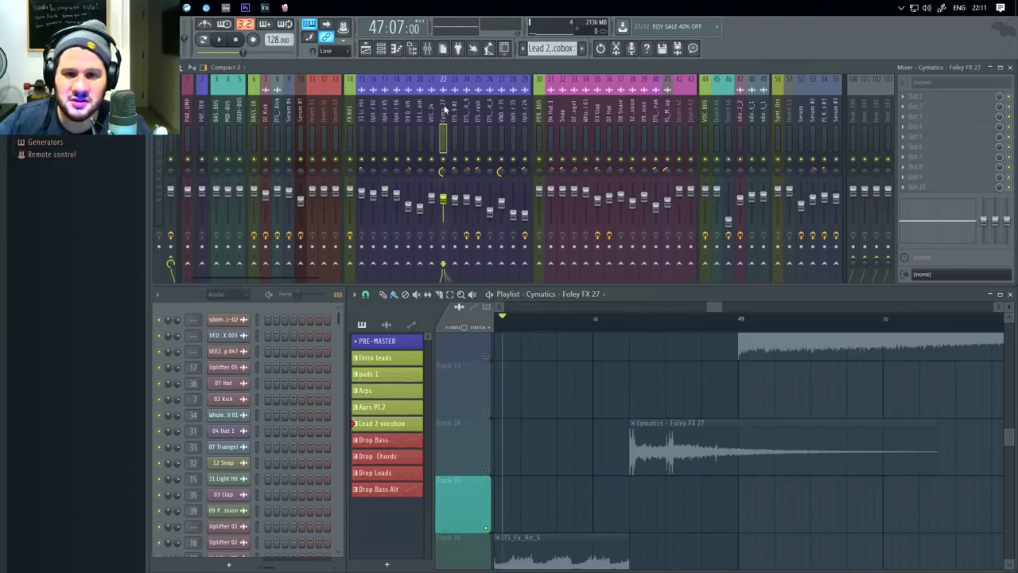
right_click(443, 172)
key("Escape")
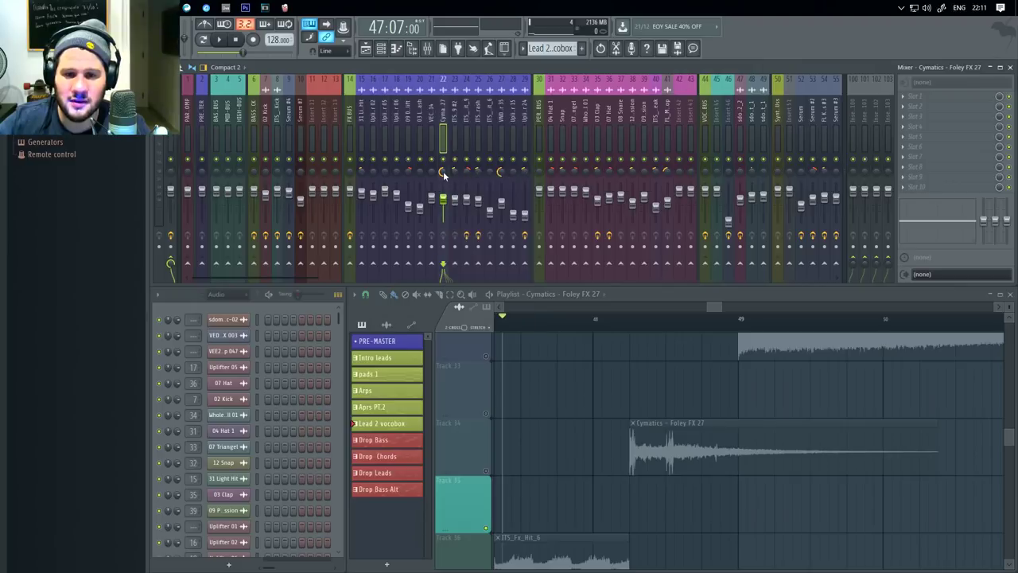
right_click(442, 171)
key("Escape")
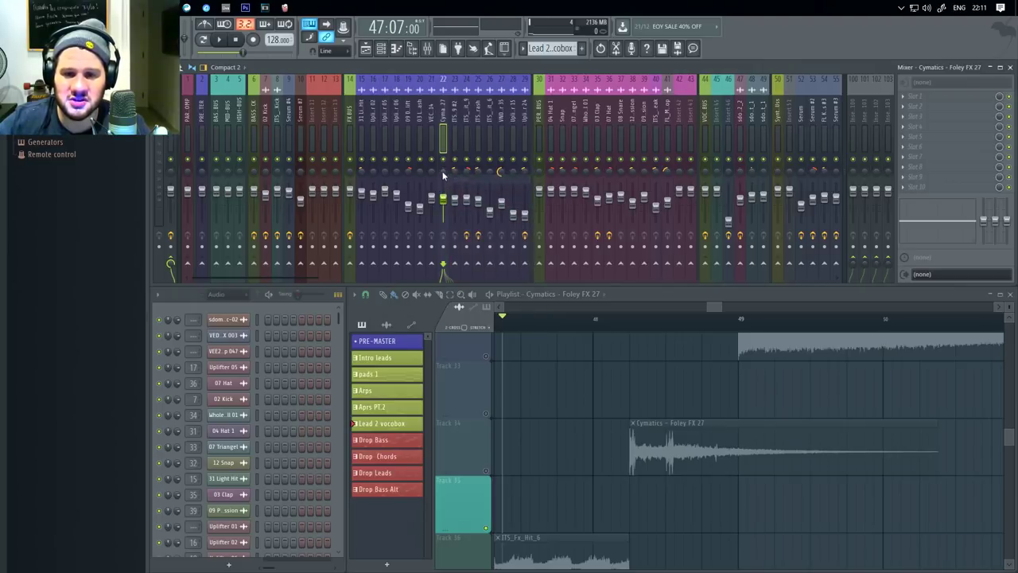
right_click(446, 171)
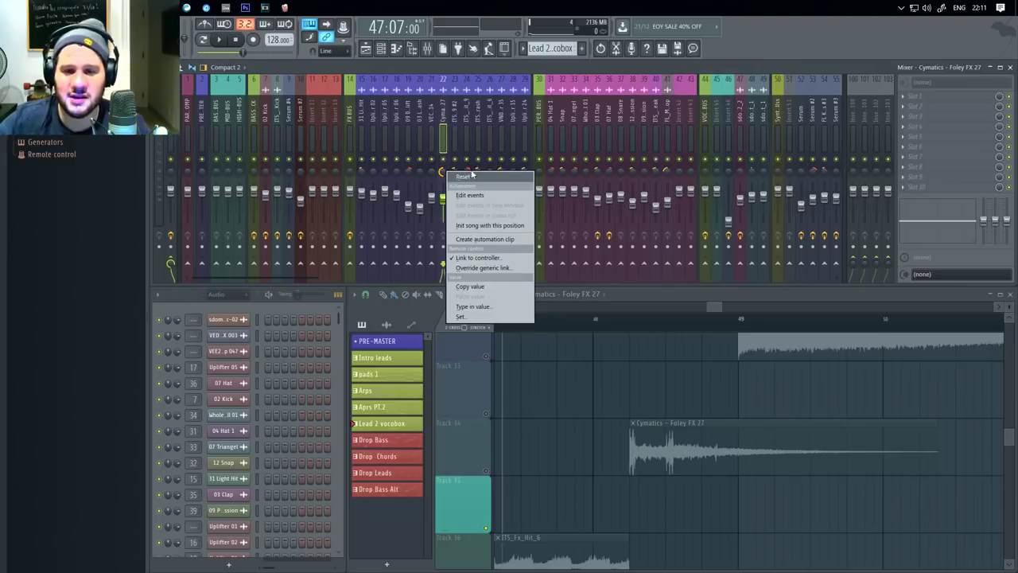
left_click(486, 225)
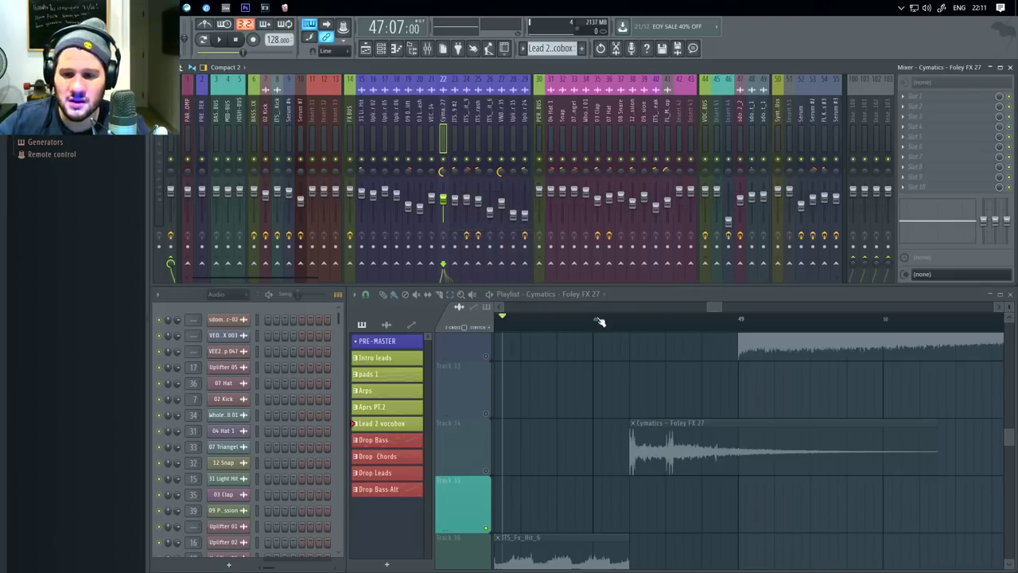
- Create a panning automation clip for the Foley FX 27 mixer track spanning bar 48 to 49 and place it on Track 35
left_click_drag(597, 321, 734, 328)
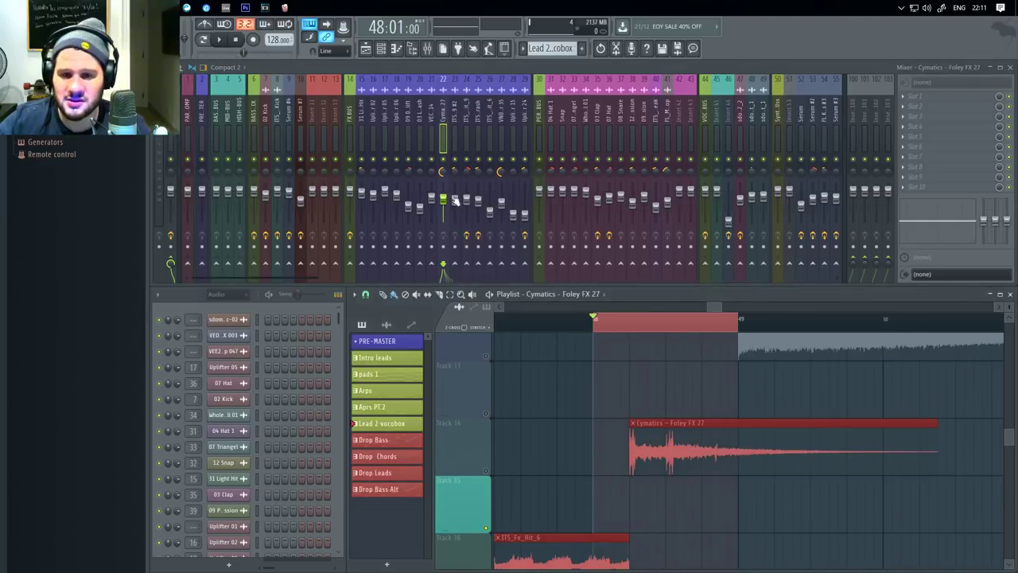
right_click(445, 173)
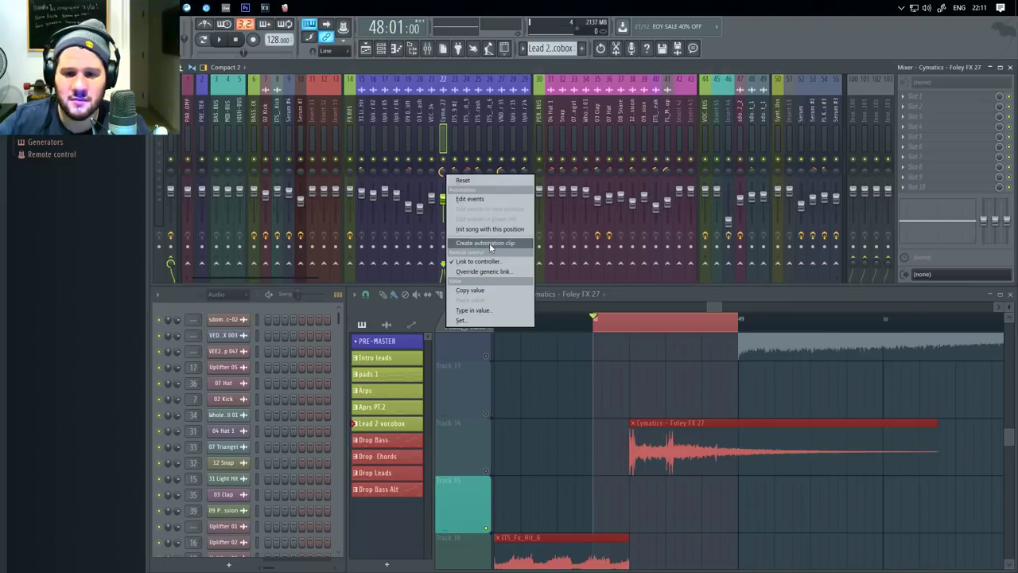
left_click(490, 244)
left_click_drag(631, 347, 634, 548)
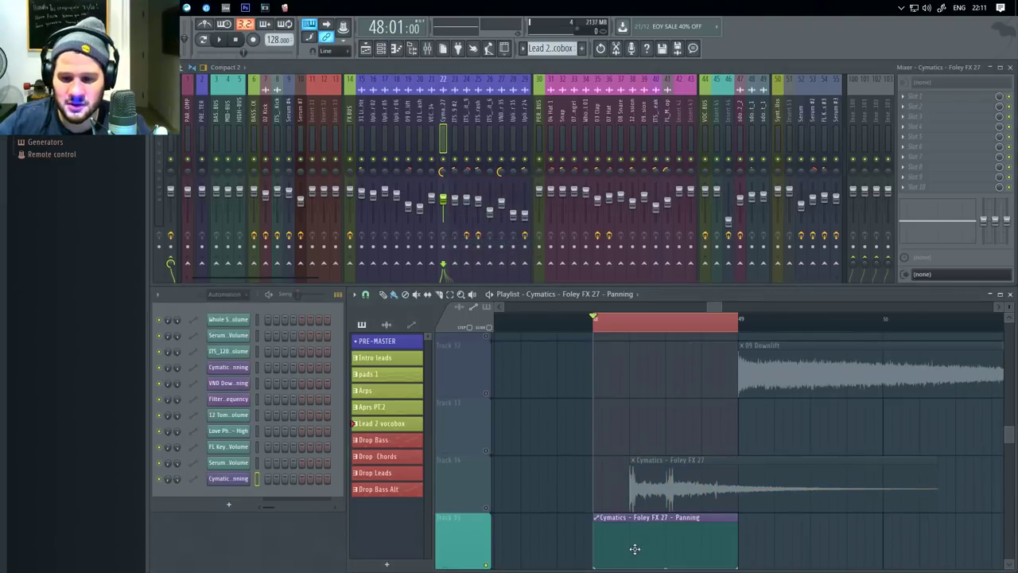
scroll(726, 516, "up", 1)
scroll(720, 470, "down", 5)
scroll(716, 433, "up", 4)
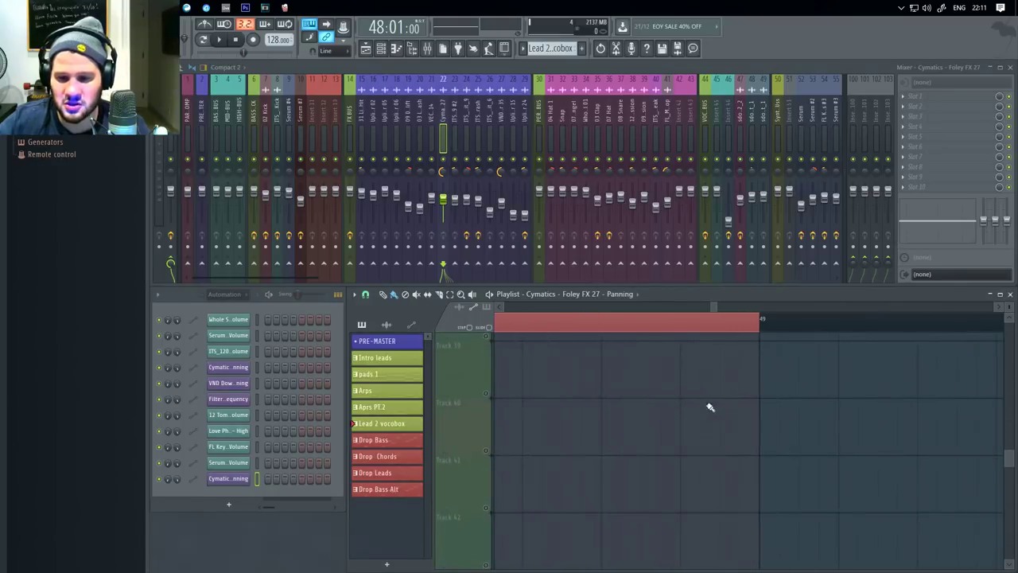
scroll(739, 407, "up", 5)
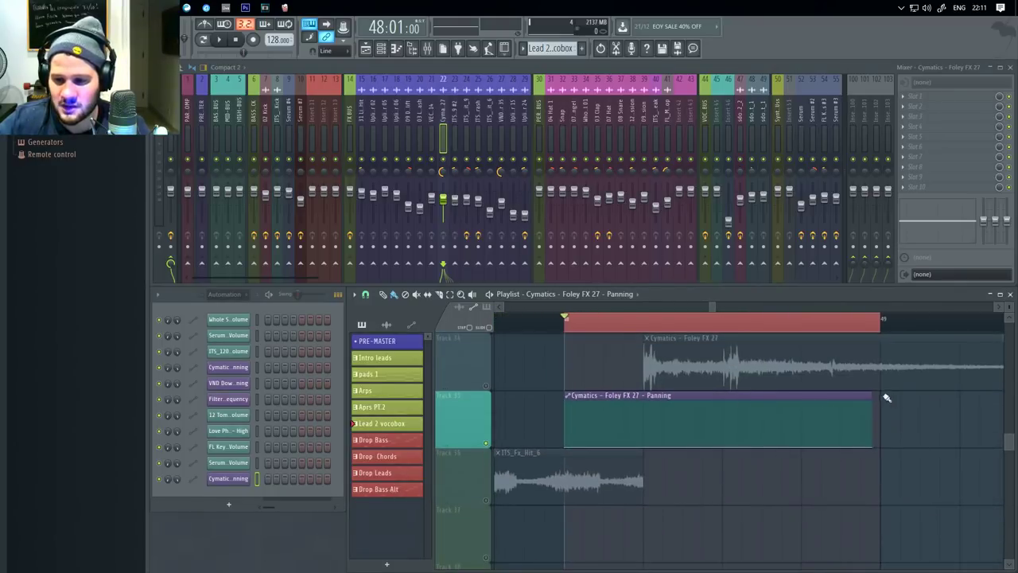
- Align the Foley FX 27 panning clip on Track 35 with bar 48 and drop its level just after the start
scroll(879, 398, "up", 4)
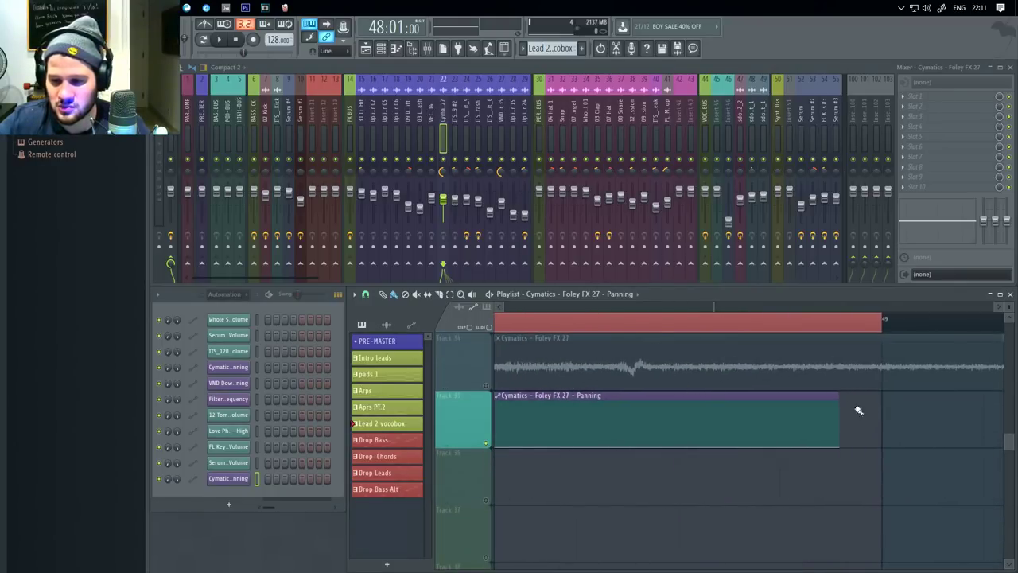
left_click_drag(833, 395, 877, 395)
scroll(683, 391, "down", 4)
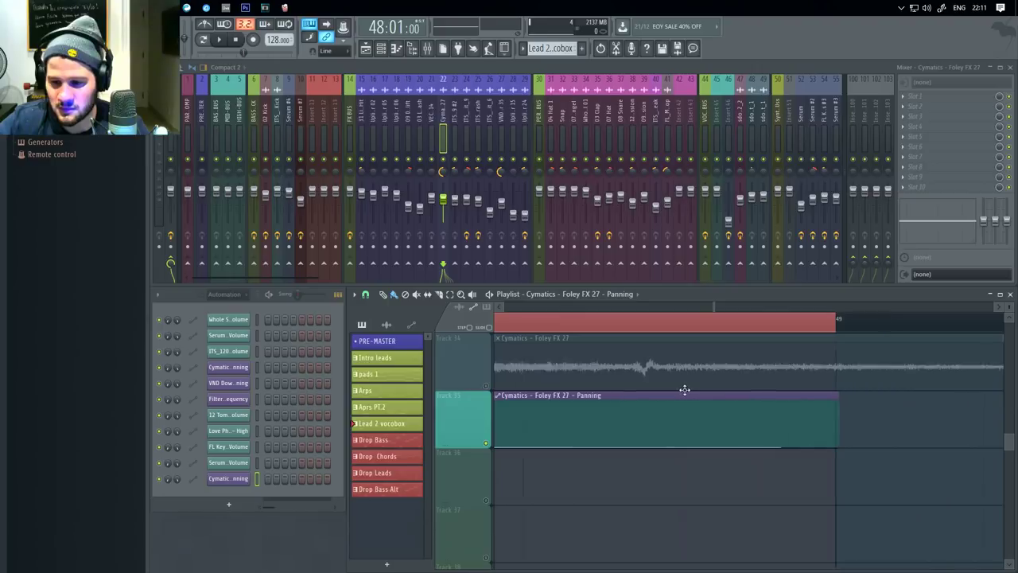
scroll(660, 402, "down", 2)
scroll(613, 412, "up", 5)
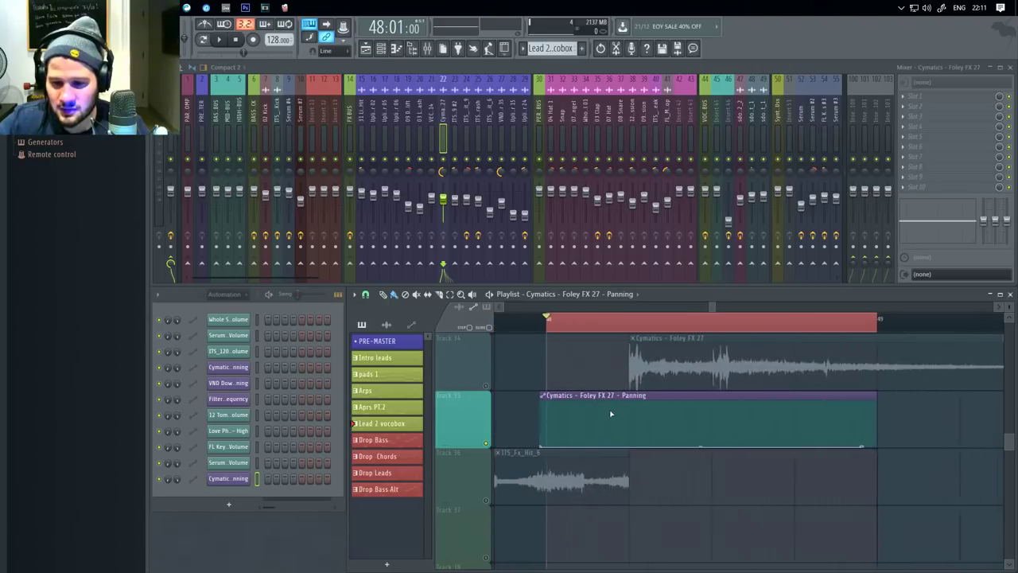
scroll(883, 414, "up", 2)
scroll(922, 422, "down", 4)
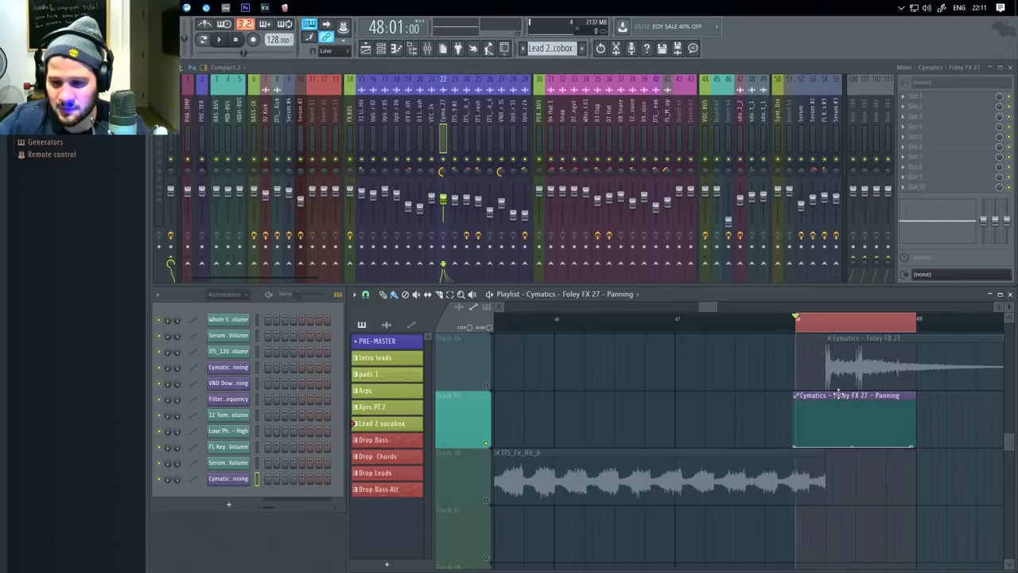
scroll(843, 398, "up", 4)
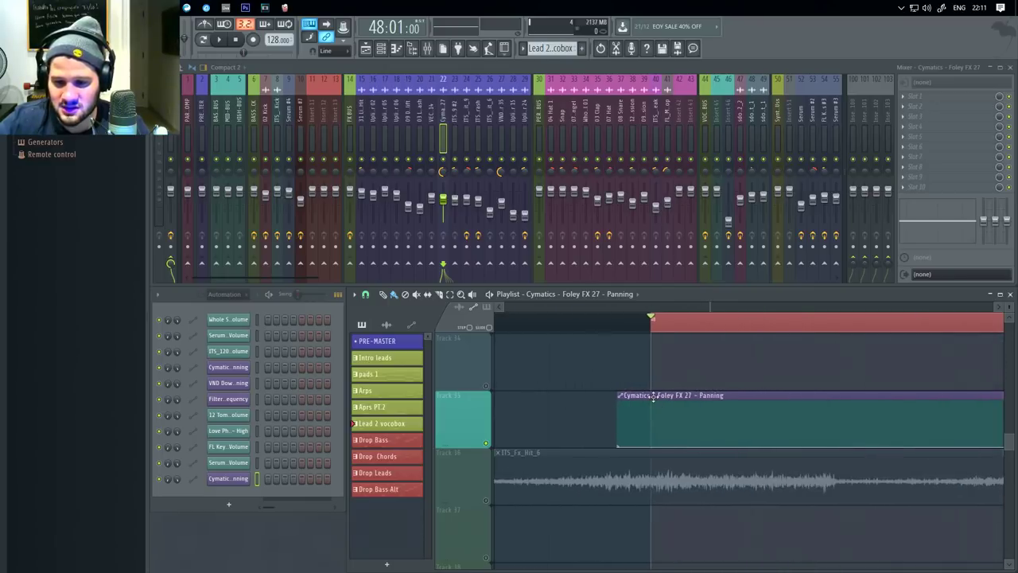
left_click_drag(663, 406, 653, 441)
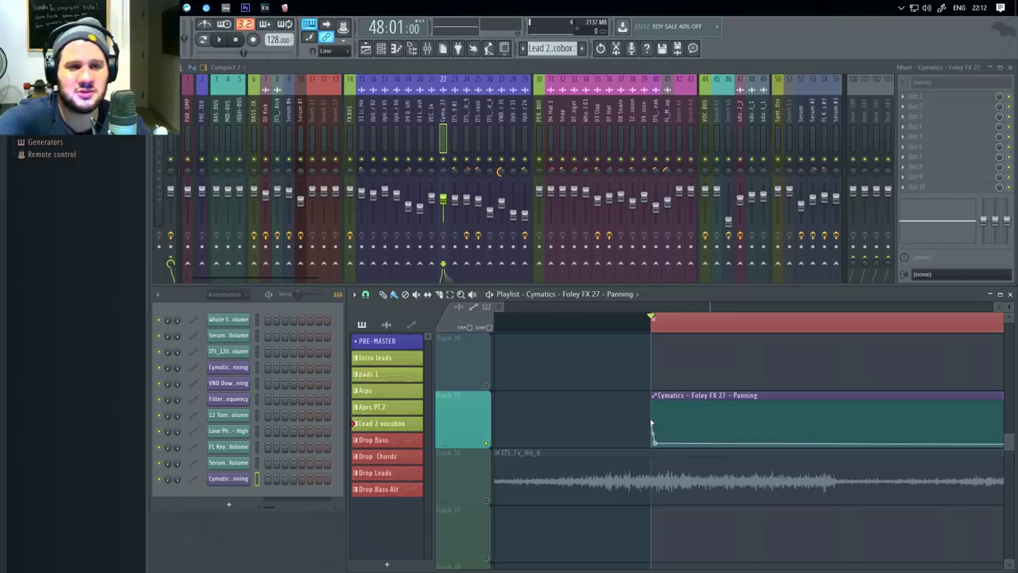
left_click_drag(823, 417, 590, 459)
- Add a panning point where the Foley FX 27 sound begins and keep the curve at its lowest level up to it
scroll(829, 442, "down", 4)
left_click_drag(836, 442, 697, 441)
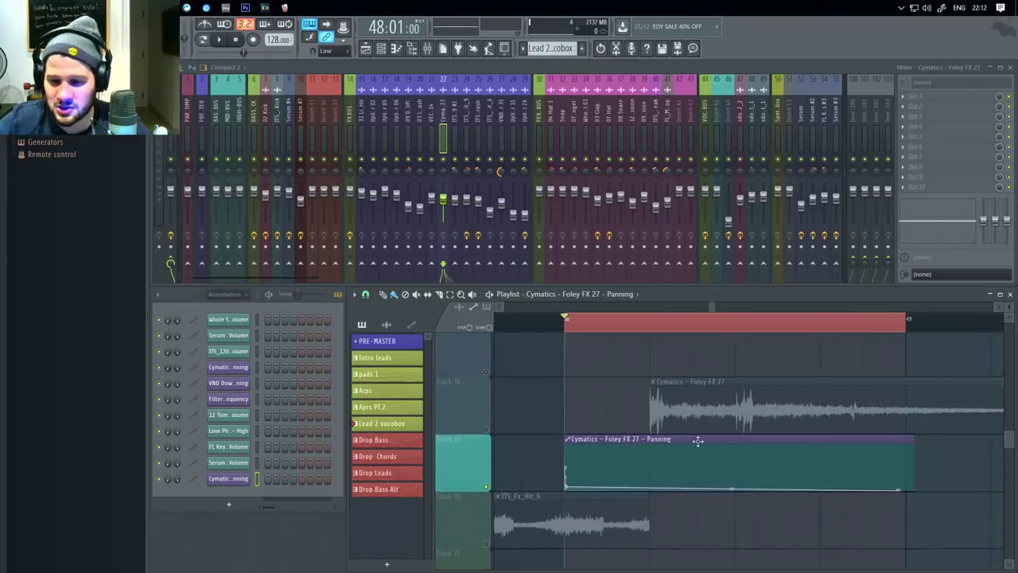
right_click(649, 488)
left_click_drag(649, 488, 654, 498)
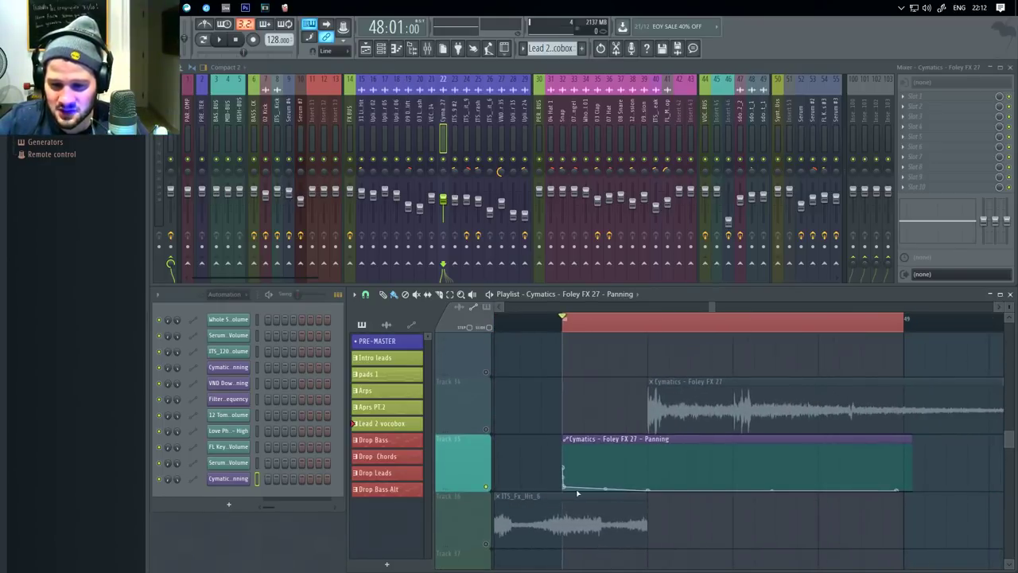
left_click_drag(565, 486, 570, 495)
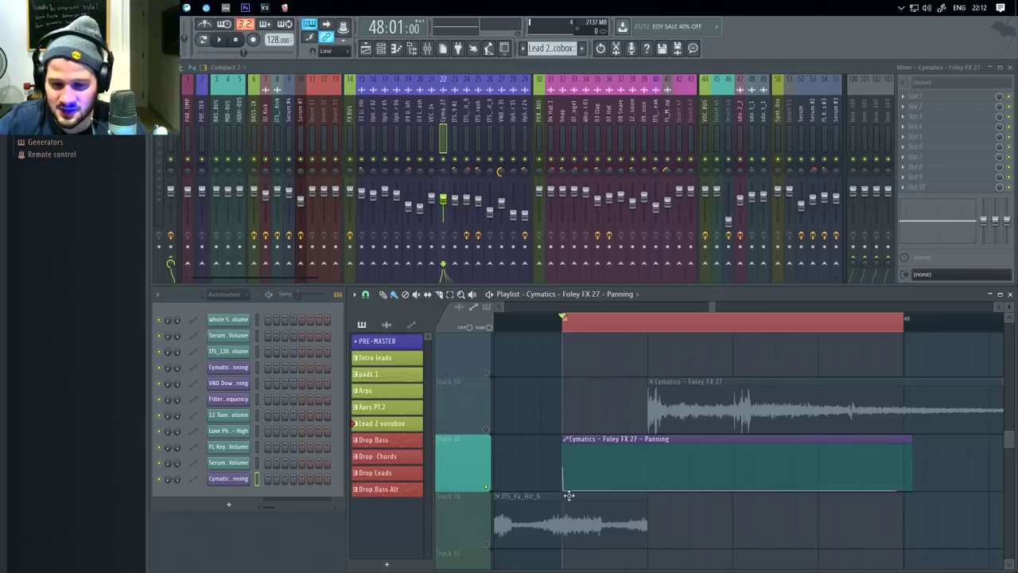
- Add a panning point midway between bars 48 and 49 at the highest level, and raise the end point to match
right_click(728, 472)
left_click_drag(728, 473, 738, 448)
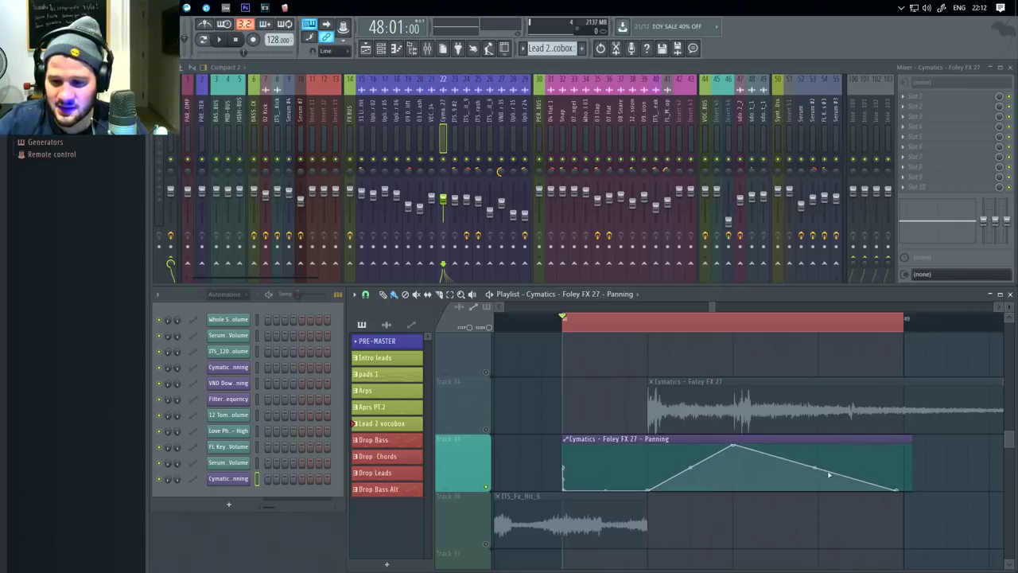
left_click_drag(901, 490, 897, 433)
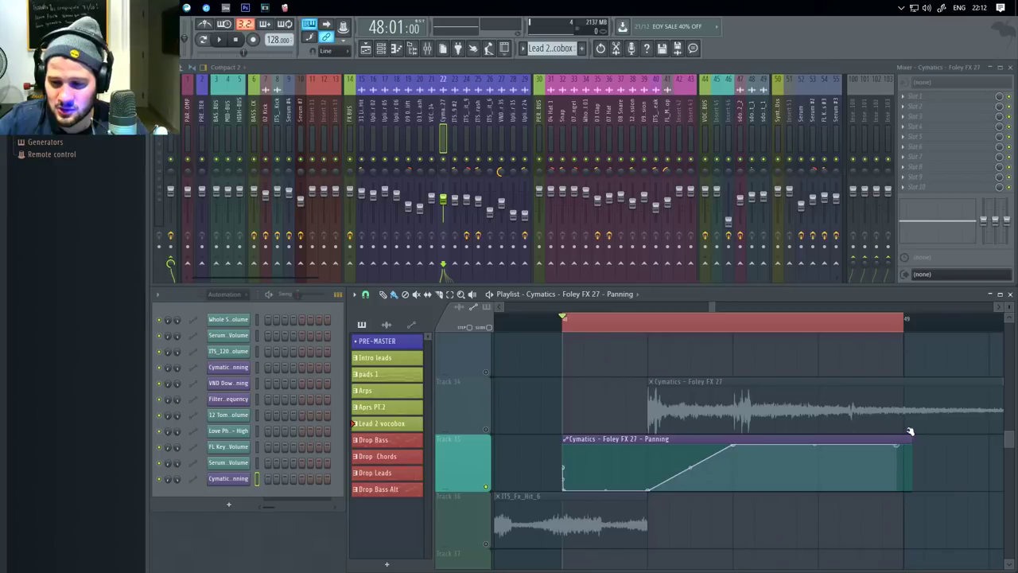
- Enable Track 34 alongside Track 35 and play the Foley FX 27 clip with the new panning automation
scroll(721, 464, "down", 7)
left_click_drag(811, 435, 742, 442)
left_click(492, 437)
key("space")
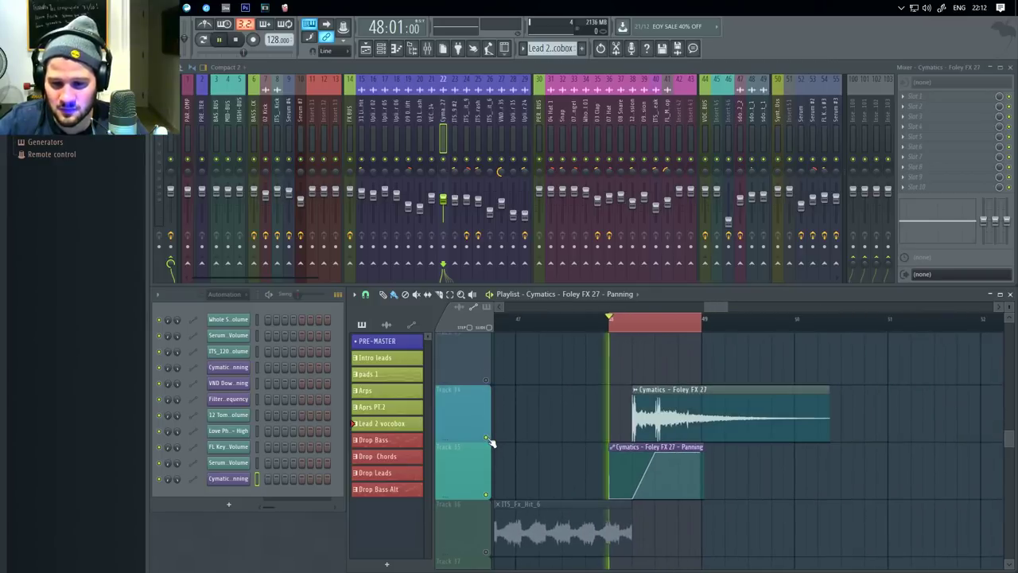
key("space")
- Bend the rising panning segment into a late, steep curve and play the Foley FX 27 clip with it
left_click_drag(644, 475, 643, 498)
key("space")
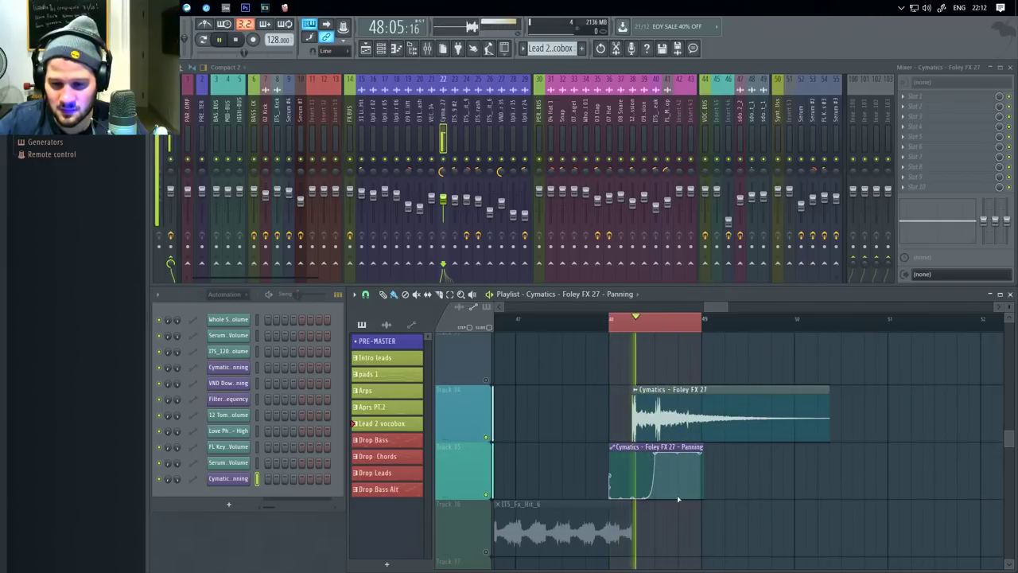
key("space")
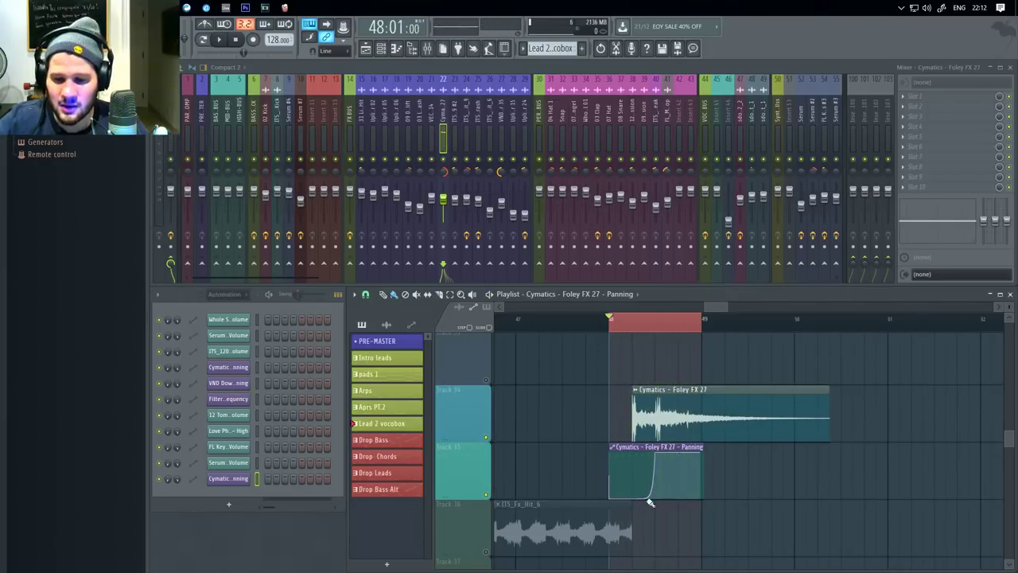
mouse_move(644, 499)
left_mouse_down()
mouse_move(644, 473)
mouse_move(644, 498)
left_mouse_up()
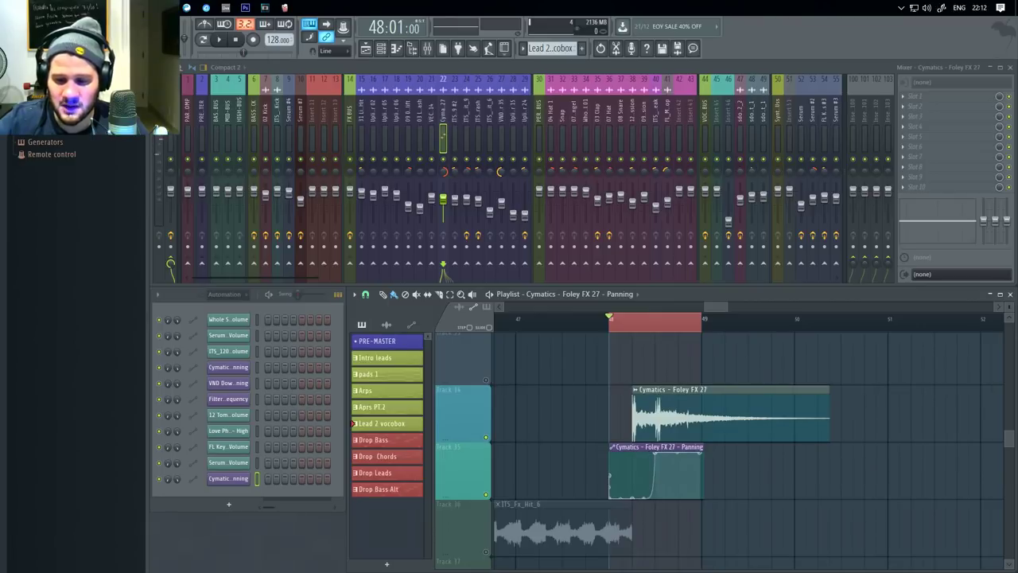
- Straighten the rising panning segment, bend it back into a steep curve, and play the Foley FX 27 clip
scroll(675, 499, "up", 3)
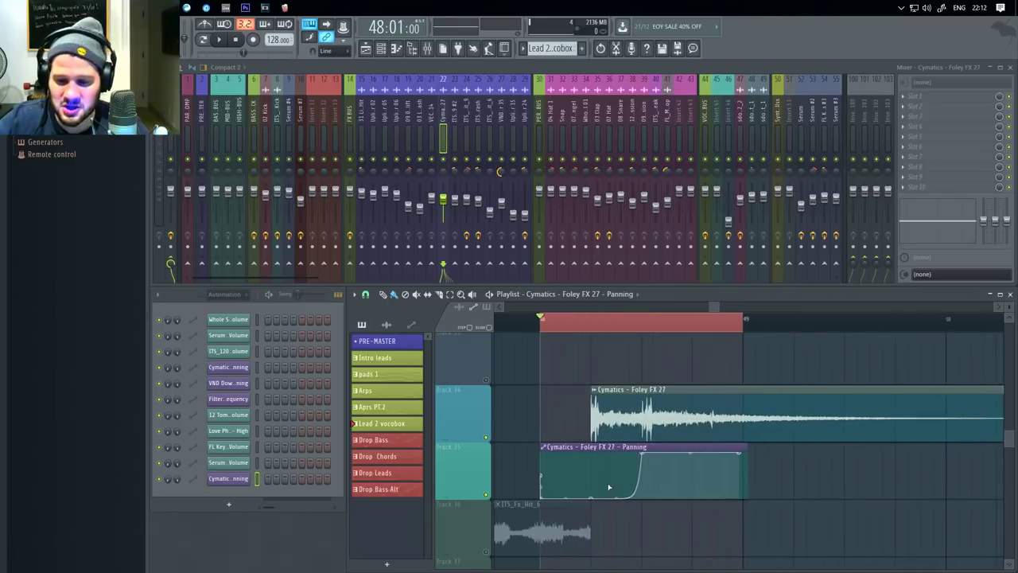
left_click_drag(618, 500, 618, 475)
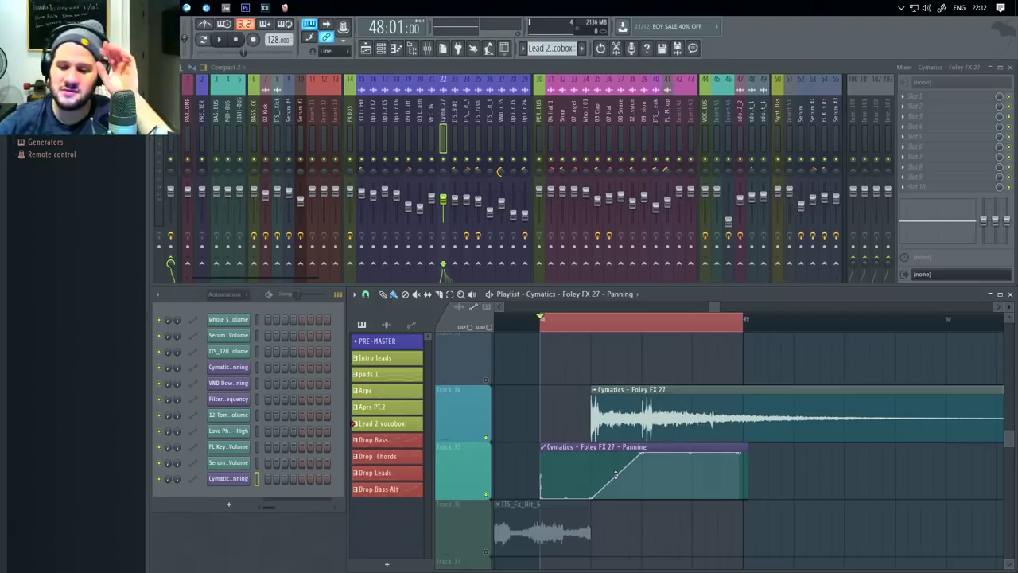
left_click_drag(616, 474, 617, 497)
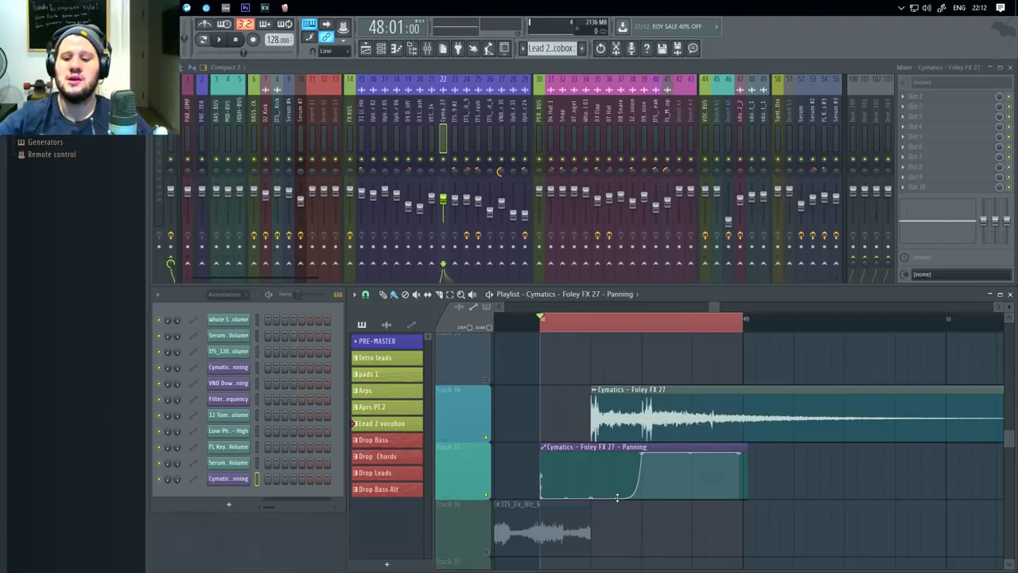
key("space")
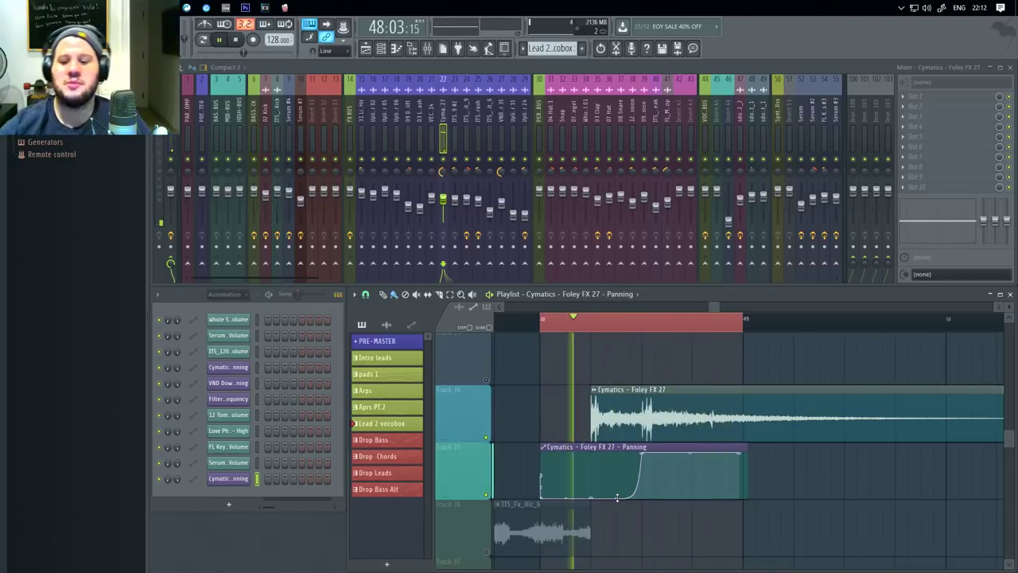
key("space")
- Undo the panning edits back to the original Foley FX 27 panning clip on Track 35, remove the stray copy, and clear the time selection
scroll(698, 462, "down", 1)
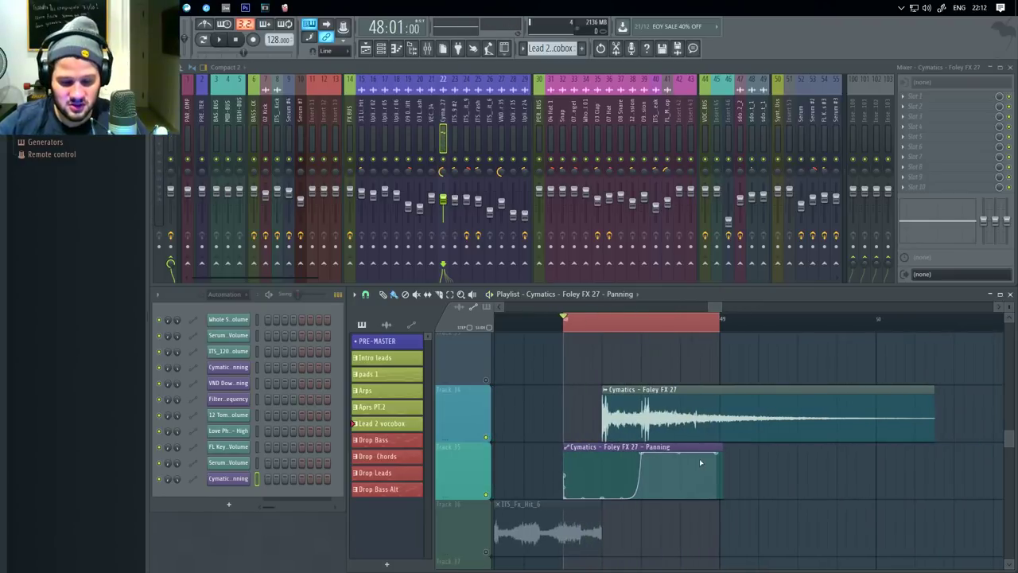
key("ctrl+z")
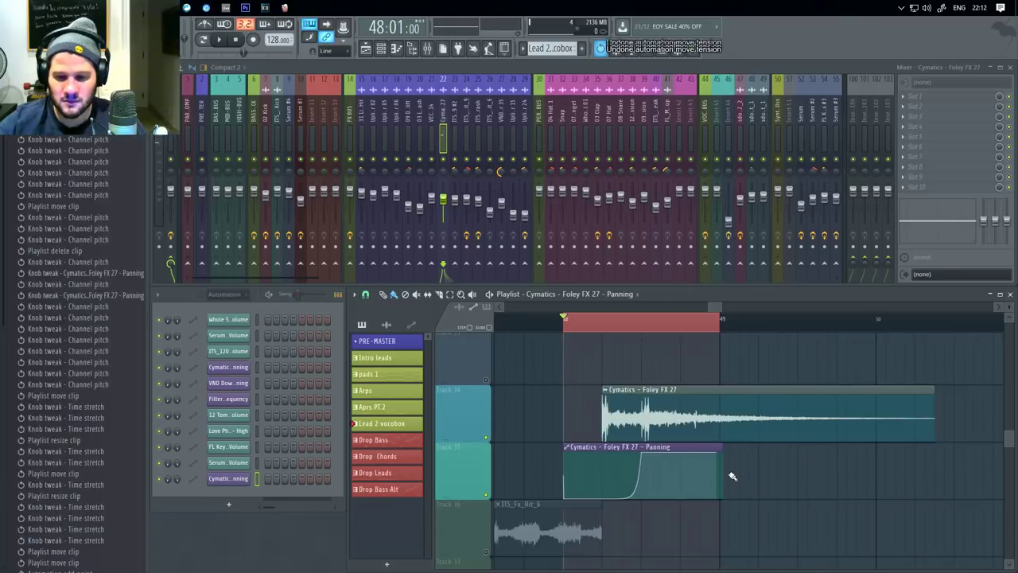
key("ctrl+z")
key("ctrl+z")
key("ctrl+z")
key("ctrl+z")
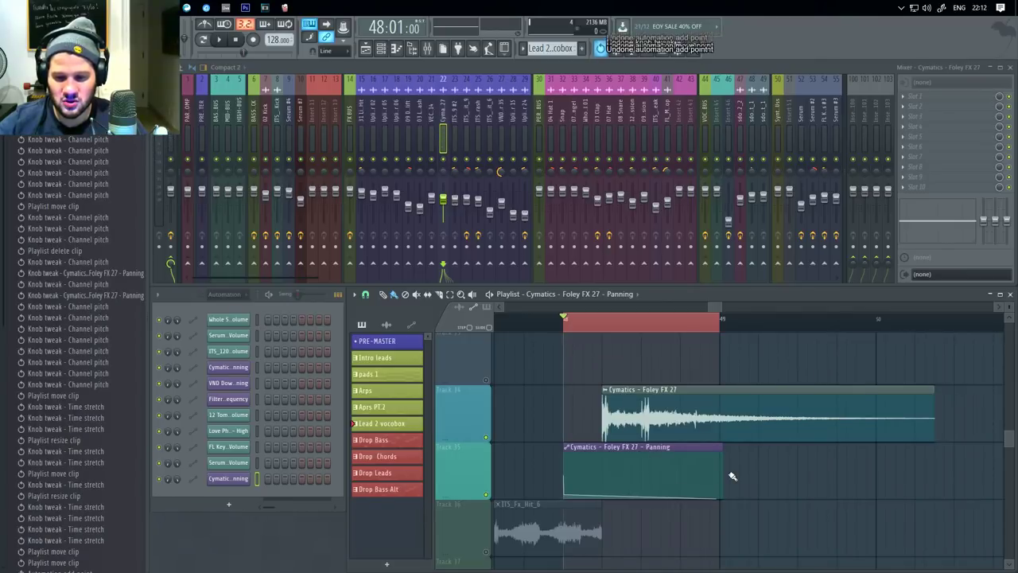
key("ctrl+z")
key("ctrl+z")
key("ctrl+z")
key("ctrl+z")
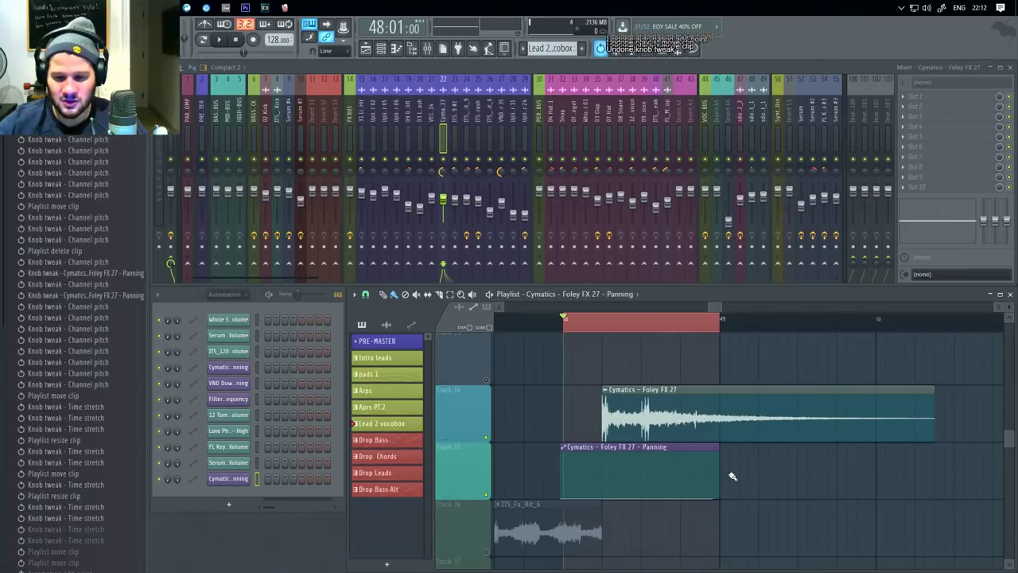
key("ctrl+z")
key("ctrl+z")
key("ctrl+z")
key("ctrl+z")
key("ctrl+z")
key("ctrl+z")
key("ctrl+z")
key("ctrl+z")
key("ctrl+z")
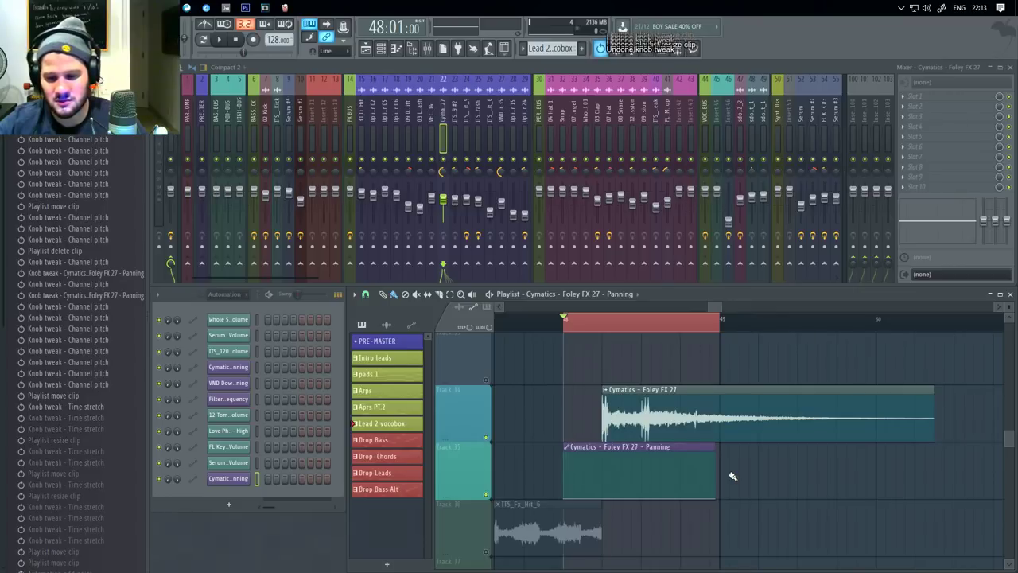
key("ctrl+z")
key("ctrl+z")
key("ctrl+z")
key("ctrl+z")
key("ctrl+z")
key("ctrl+z")
key("ctrl+z")
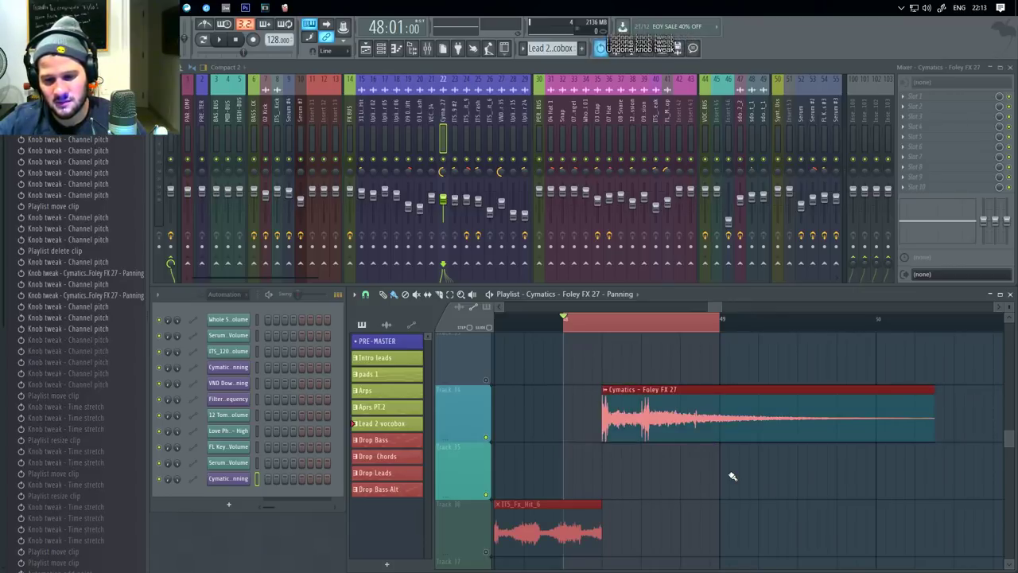
key("ctrl+z")
key("ctrl+z")
key("ctrl+z")
key("ctrl+z")
key("ctrl+z")
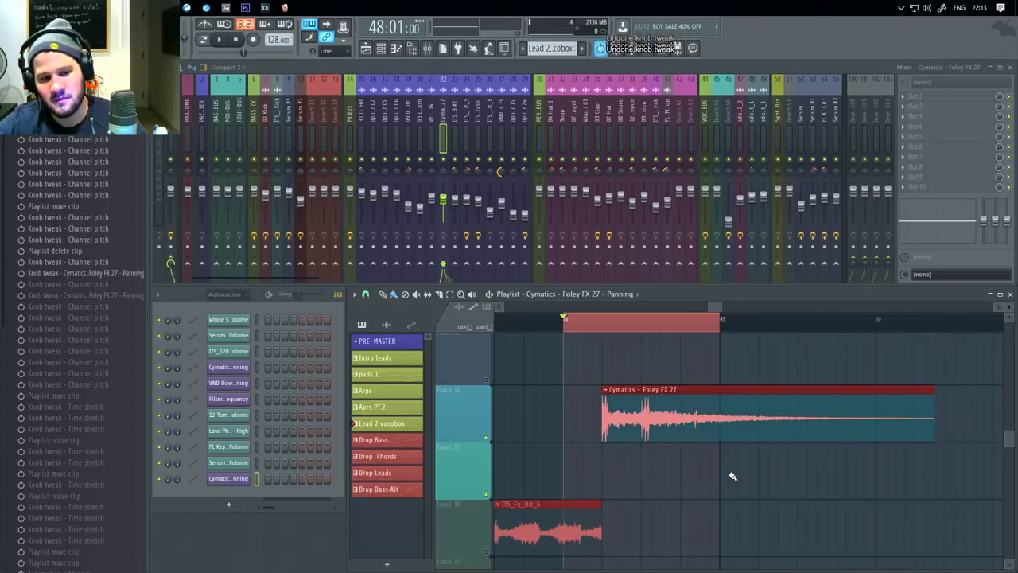
key("ctrl+z")
key("ctrl+z")
key("ctrl+z")
left_click(780, 476)
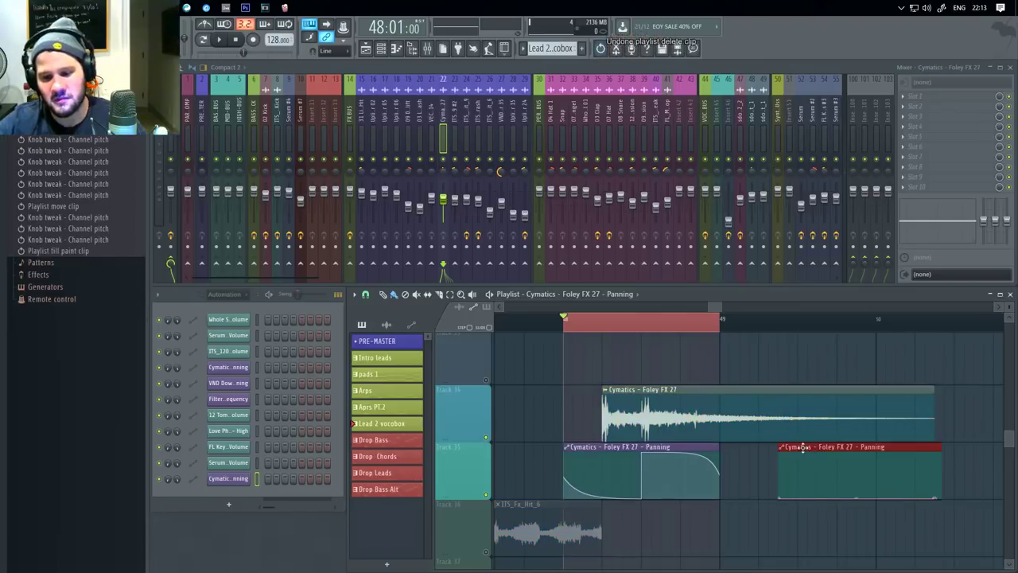
right_click(803, 447)
left_click(567, 318)
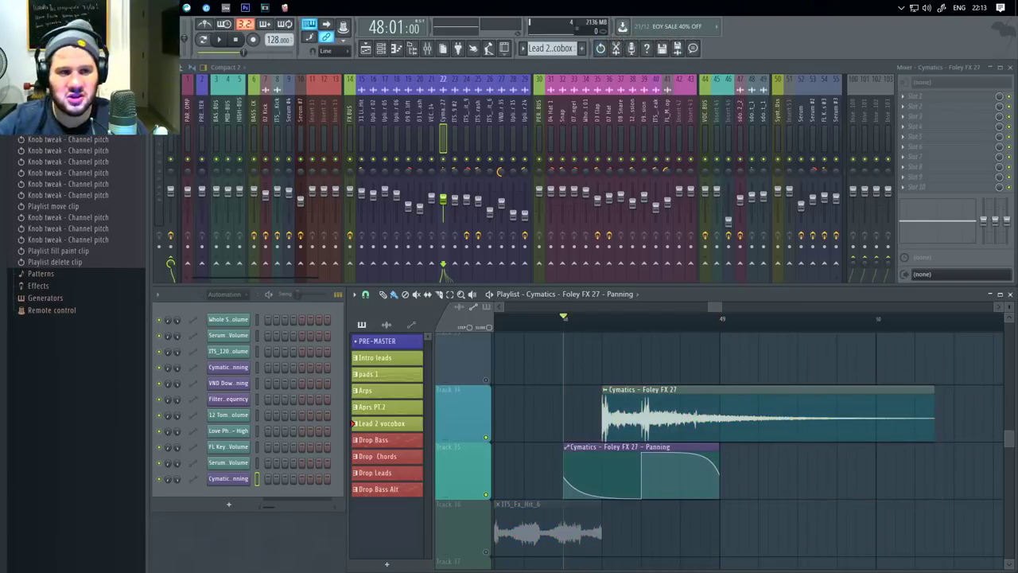
- Open the recent project drop g house tutorial.flp without saving changes to the current project
left_click(12, 8)
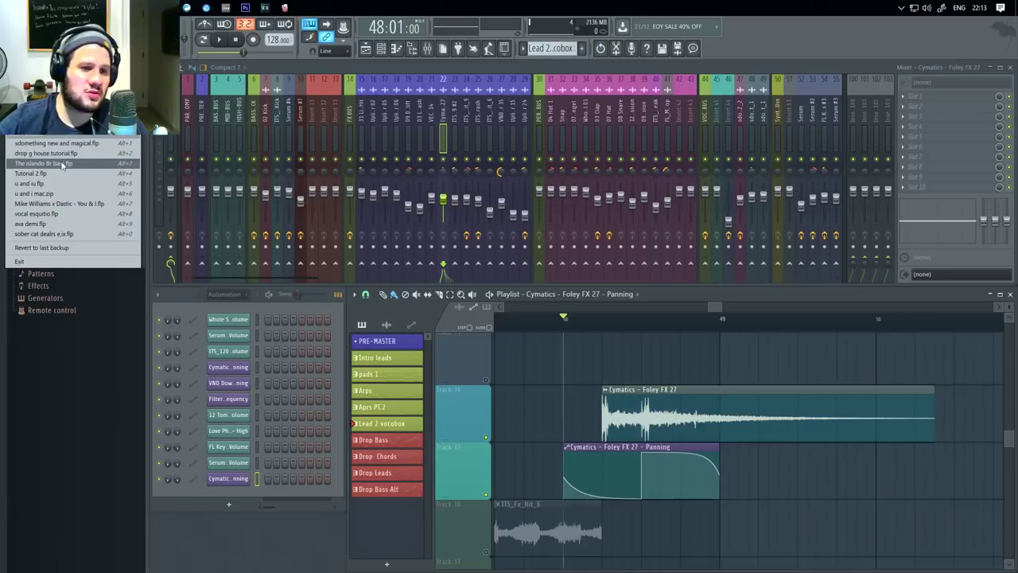
left_click(70, 155)
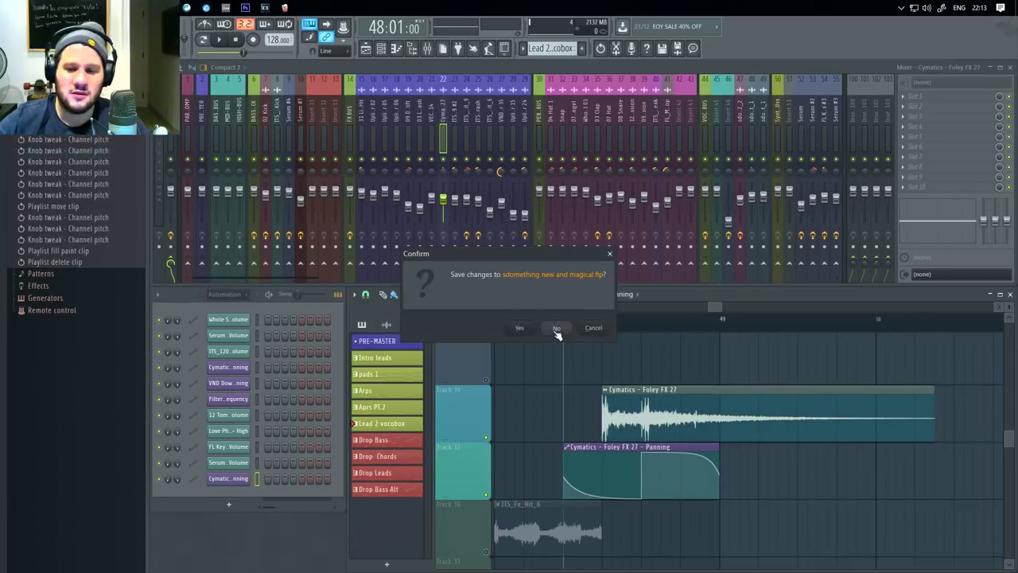
left_click(557, 328)
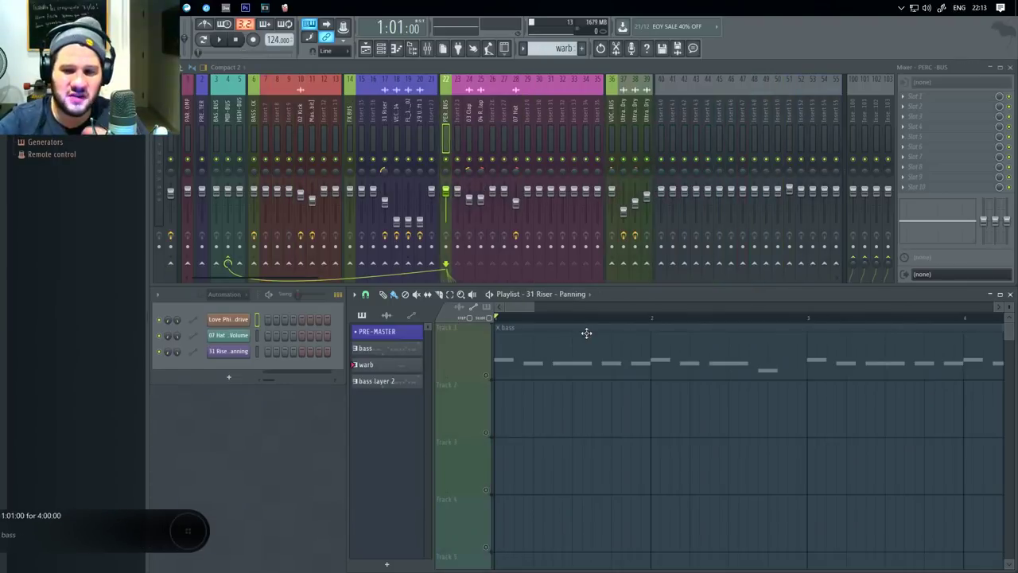
- Take Track 8 out of solo so all playlist tracks are enabled, and bring the whole arrangement into view
scroll(671, 409, "down", 8)
scroll(663, 406, "up", 3)
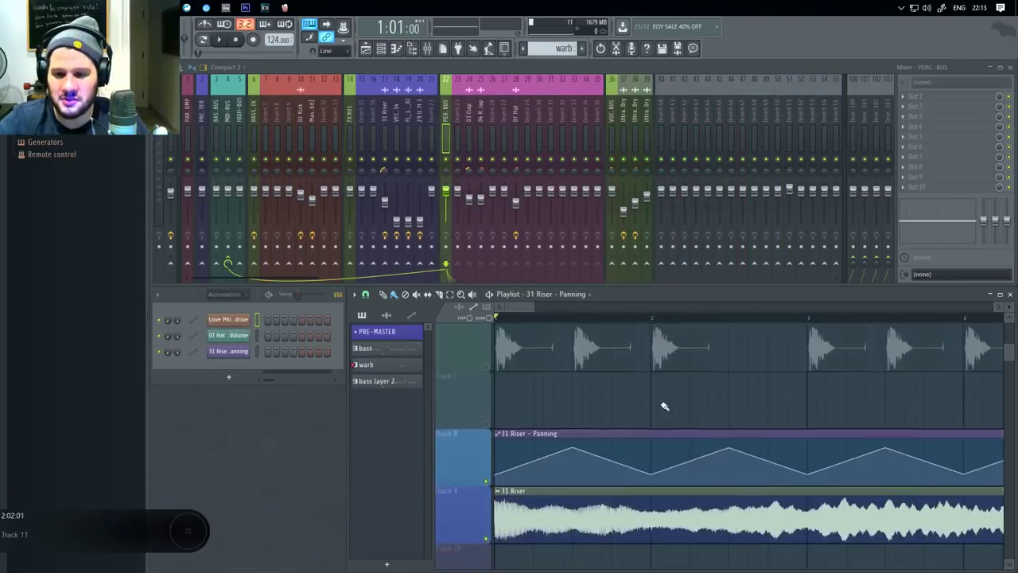
scroll(675, 431, "down", 3)
scroll(647, 421, "down", 3)
scroll(643, 421, "down", 3)
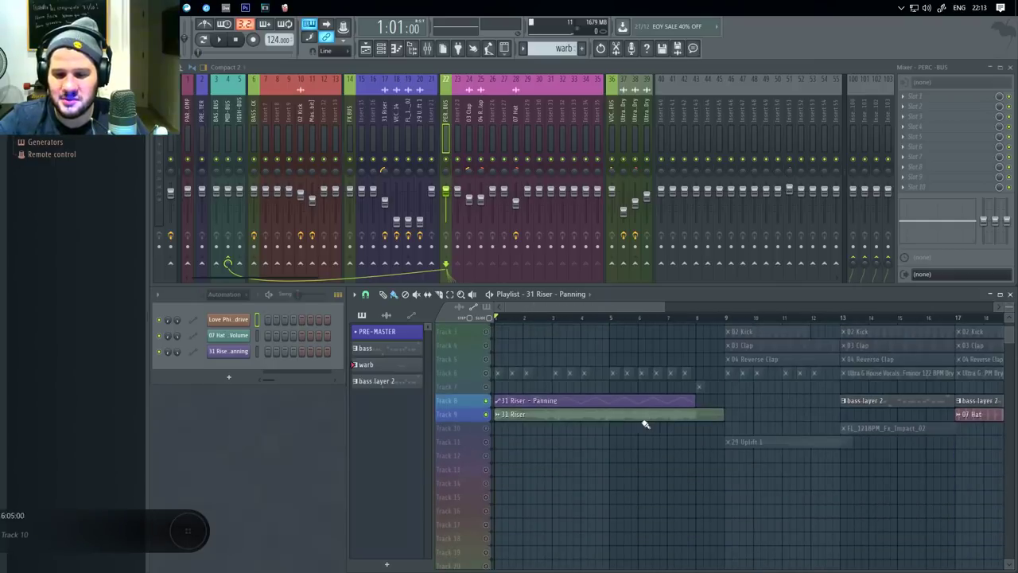
right_click(487, 400)
scroll(557, 402, "up", 1)
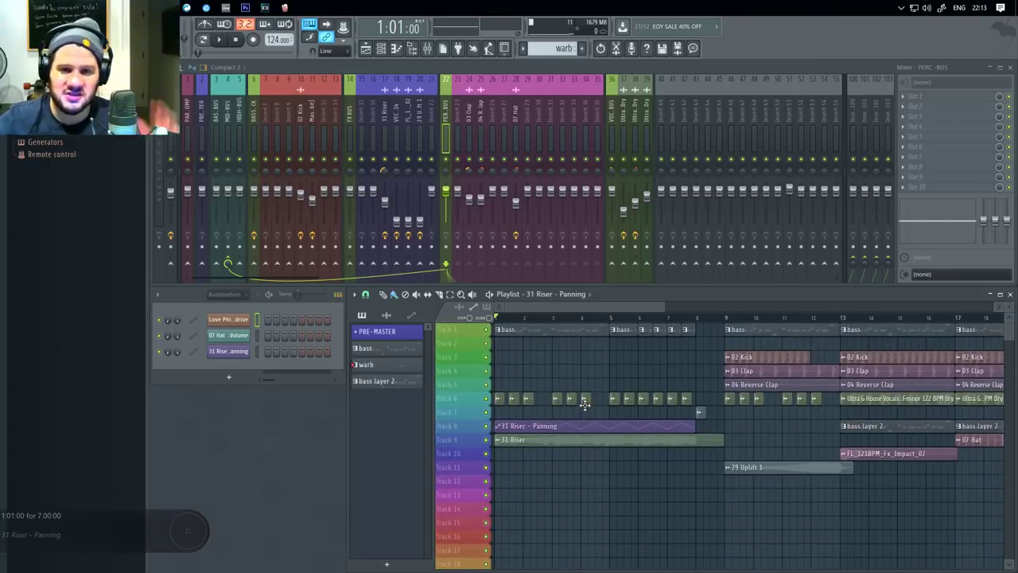
scroll(580, 385, "down", 4)
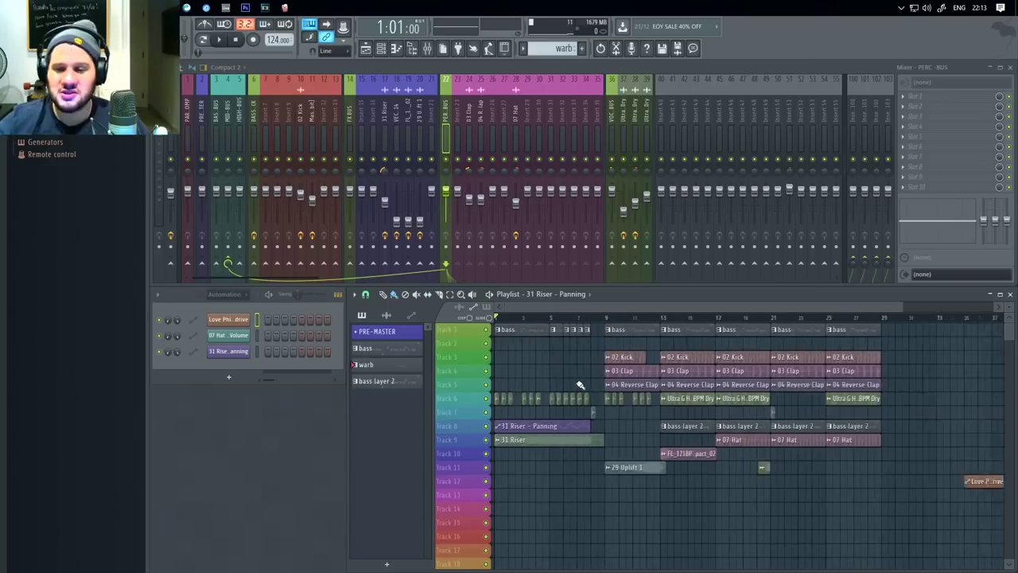